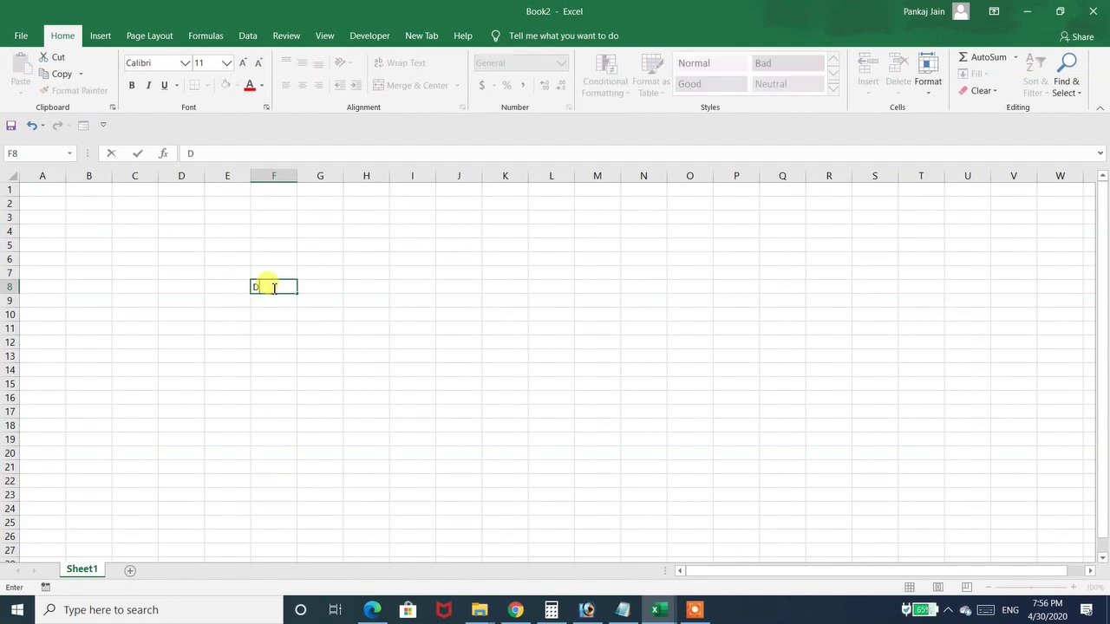
# Step: Enter the column headers Date, Customer and Item in cells F8 to H8
pyautogui.press('Tab')
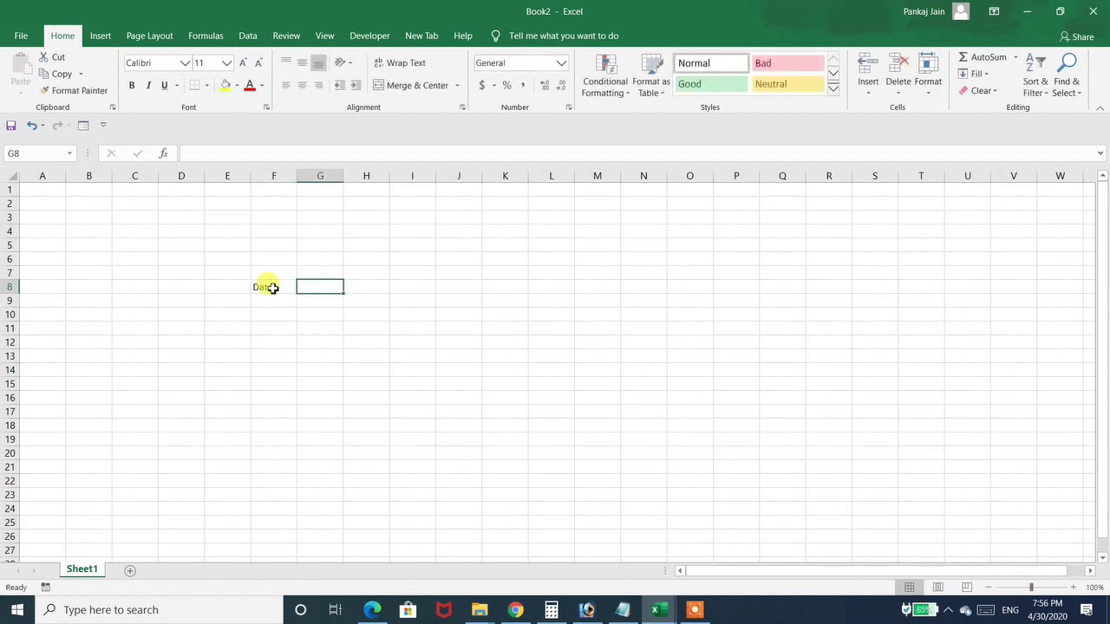
pyautogui.write('Customer')
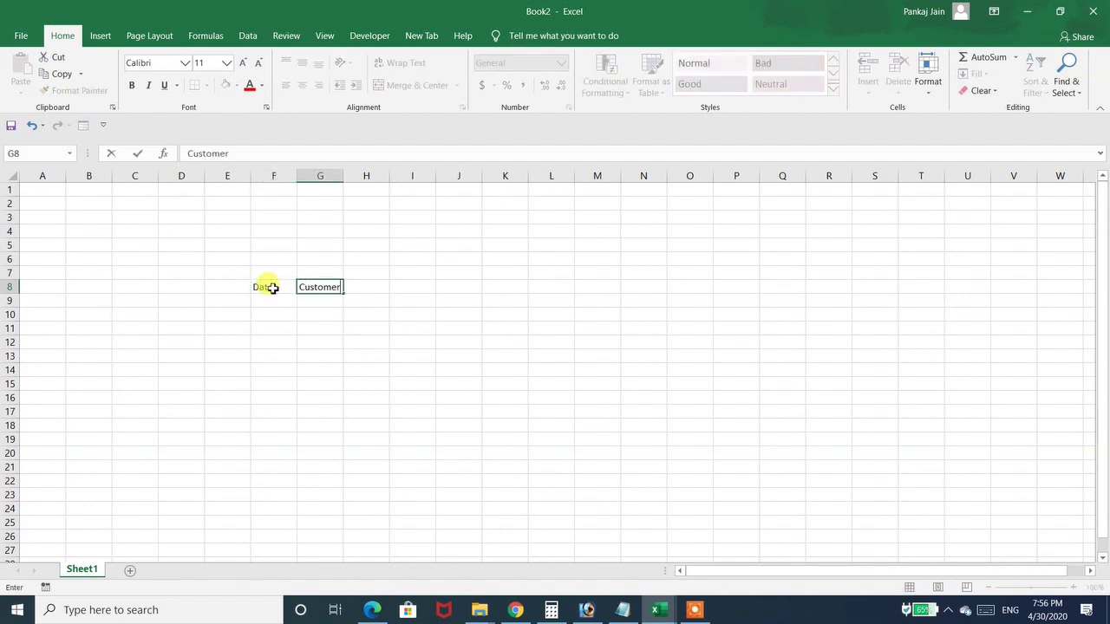
pyautogui.press('Tab')
pyautogui.write('Item')
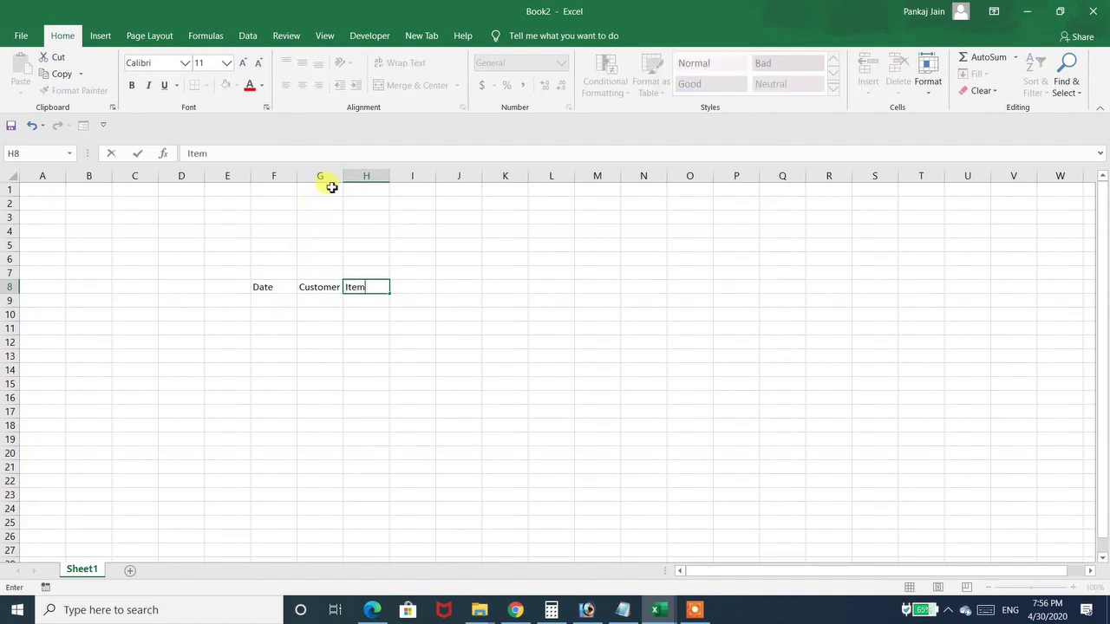
# Step: Widen columns F, G and H and fill the header cells F8:H8 with yellow
pyautogui.moveTo(329, 176); pyautogui.dragTo(400, 217)
pyautogui.click(402, 229)
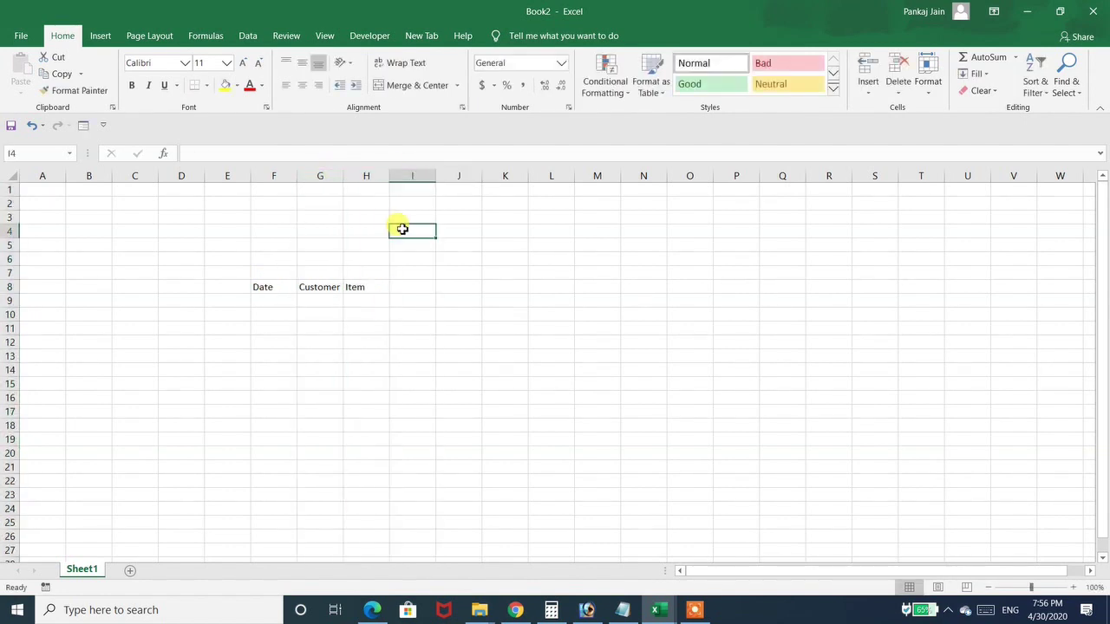
pyautogui.moveTo(345, 175); pyautogui.dragTo(491, 179)
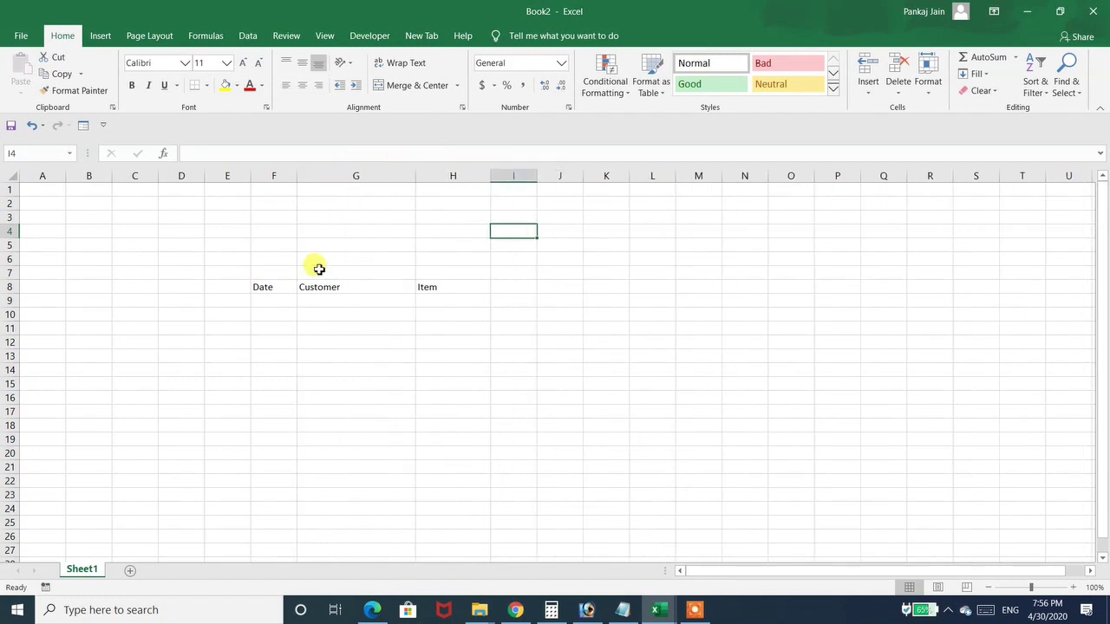
pyautogui.moveTo(295, 178); pyautogui.dragTo(321, 176)
pyautogui.moveTo(295, 286); pyautogui.dragTo(461, 287)
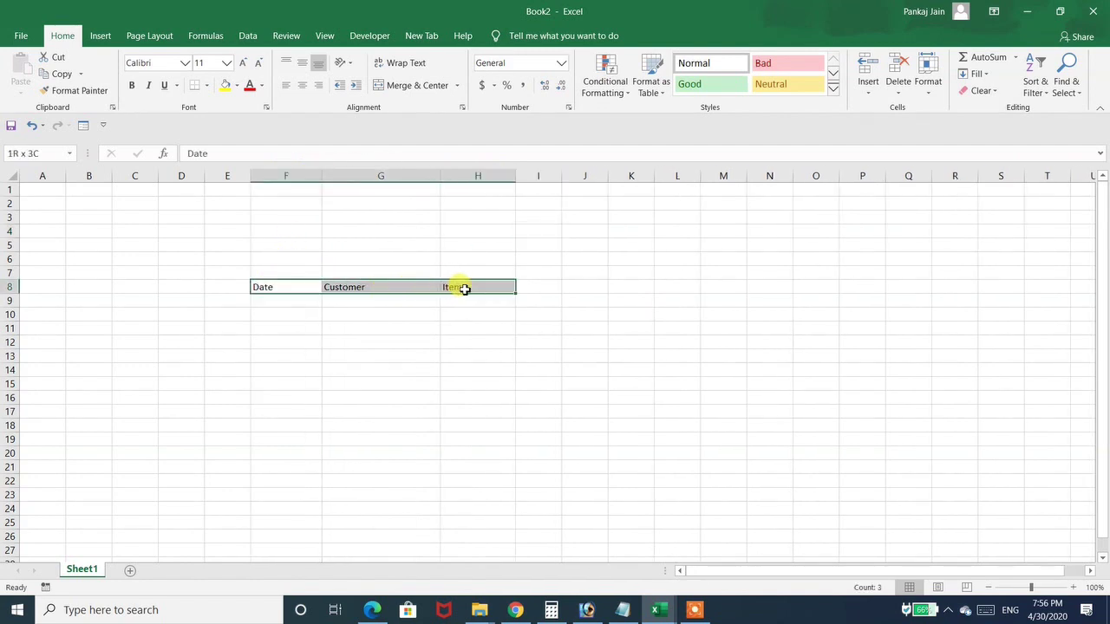
pyautogui.click(225, 85)
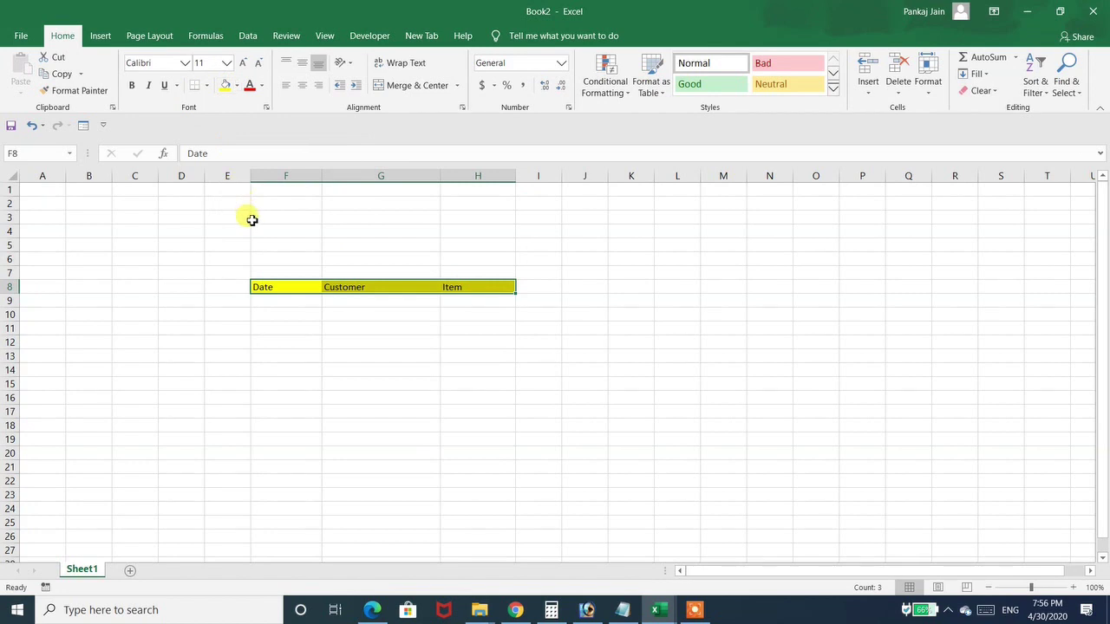
# Step: Fill row 9 with the date 10/2/2020, the customer's name and the item Laptop
pyautogui.click(274, 304)
pyautogui.write('10/2/2020')
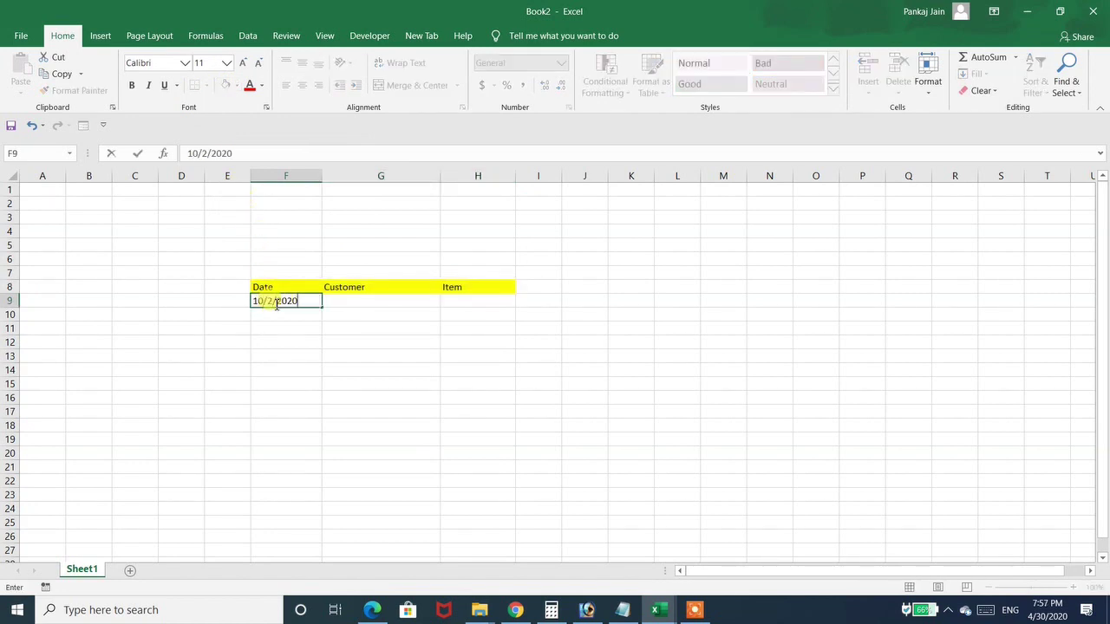
pyautogui.press('Tab')
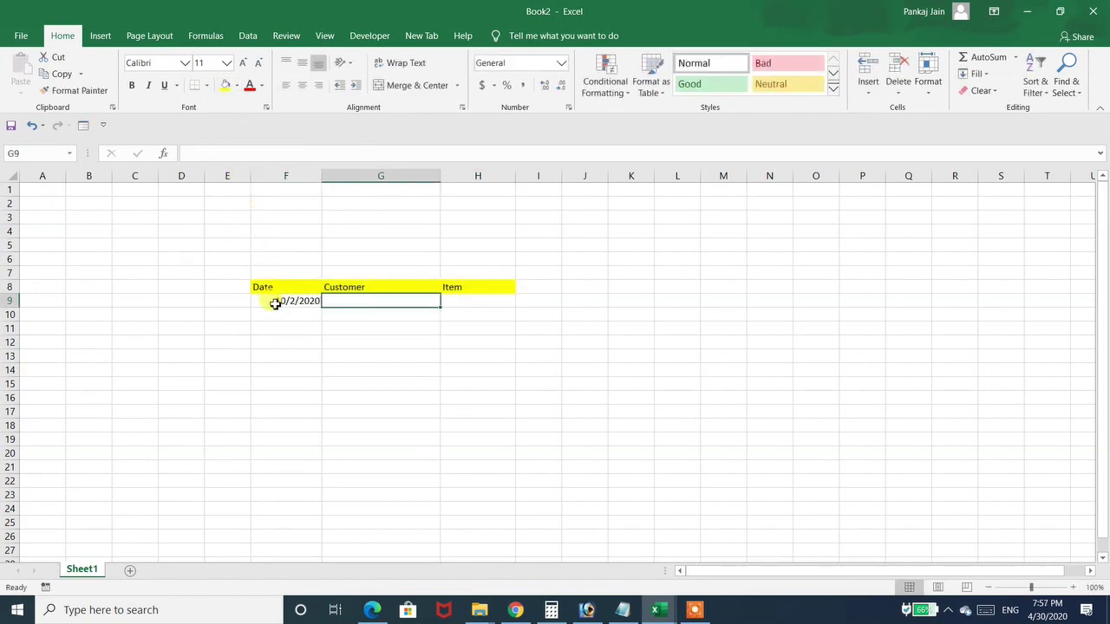
pyautogui.write('Ramesh')
pyautogui.press('Tab')
pyautogui.write('Laptop')
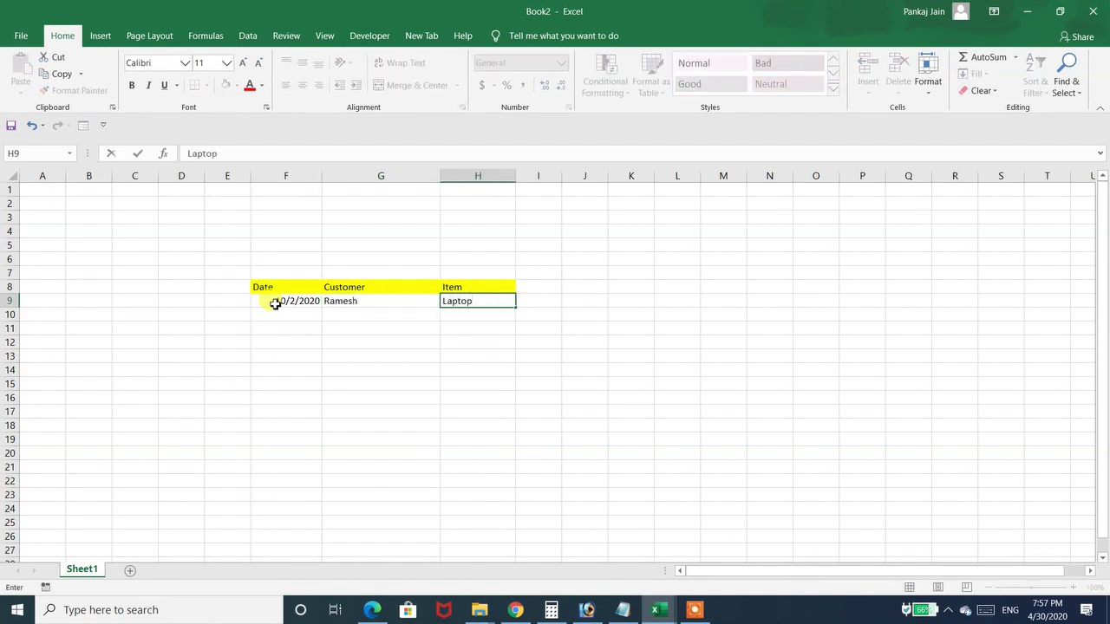
pyautogui.press('Return')
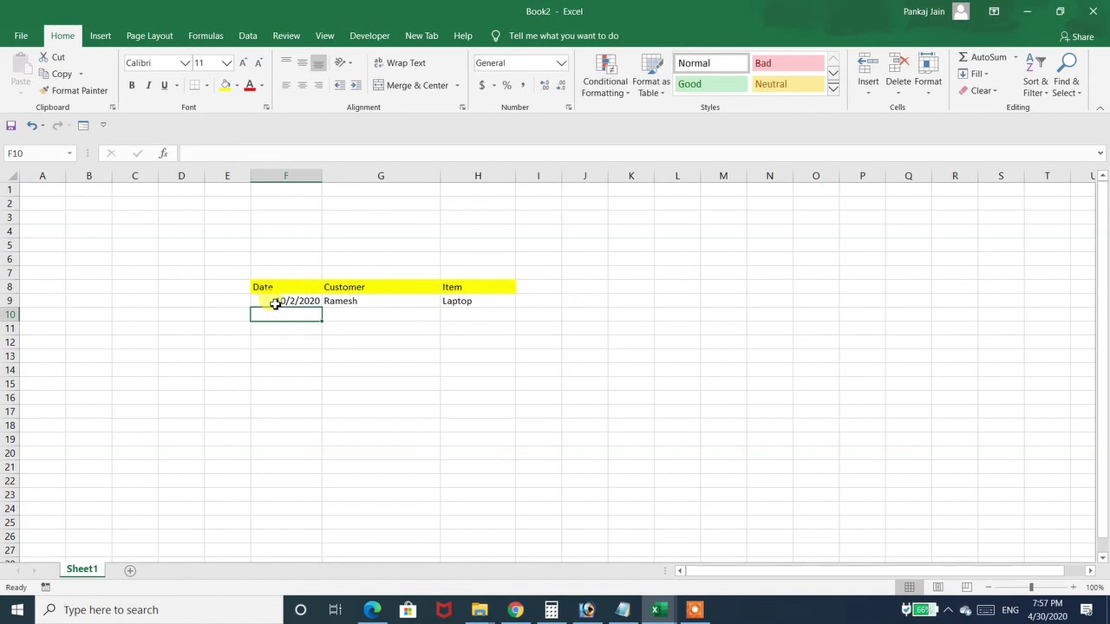
# Step: Fill row 10 with the date 11/2/2020, the customer's name and the item Keyboard
pyautogui.write('11/2/2020')
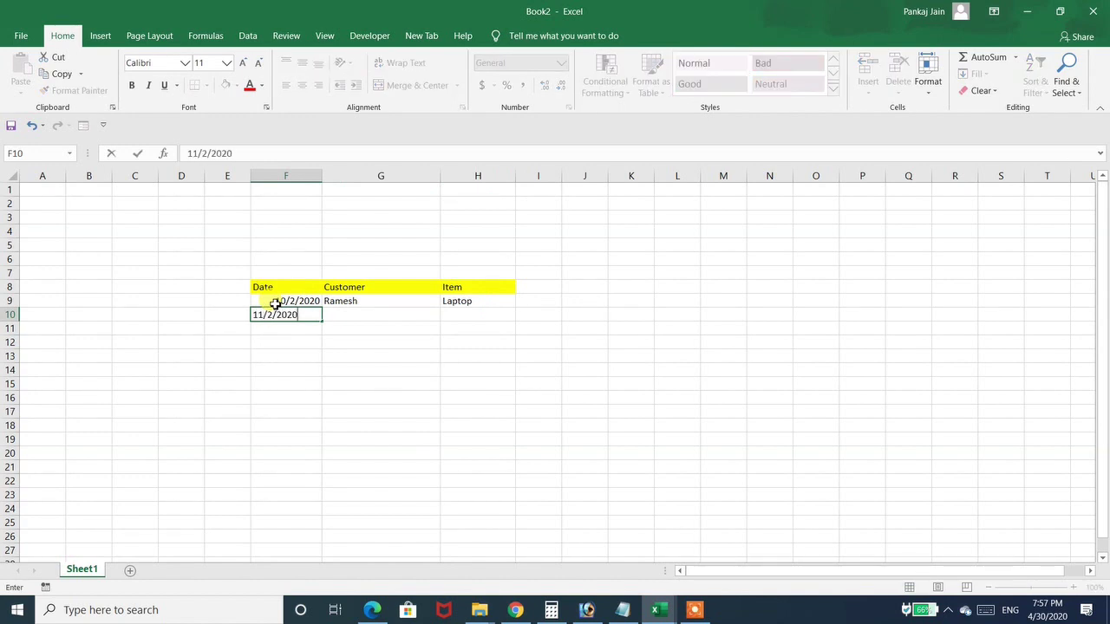
pyautogui.press('Tab')
pyautogui.write('Mahe')
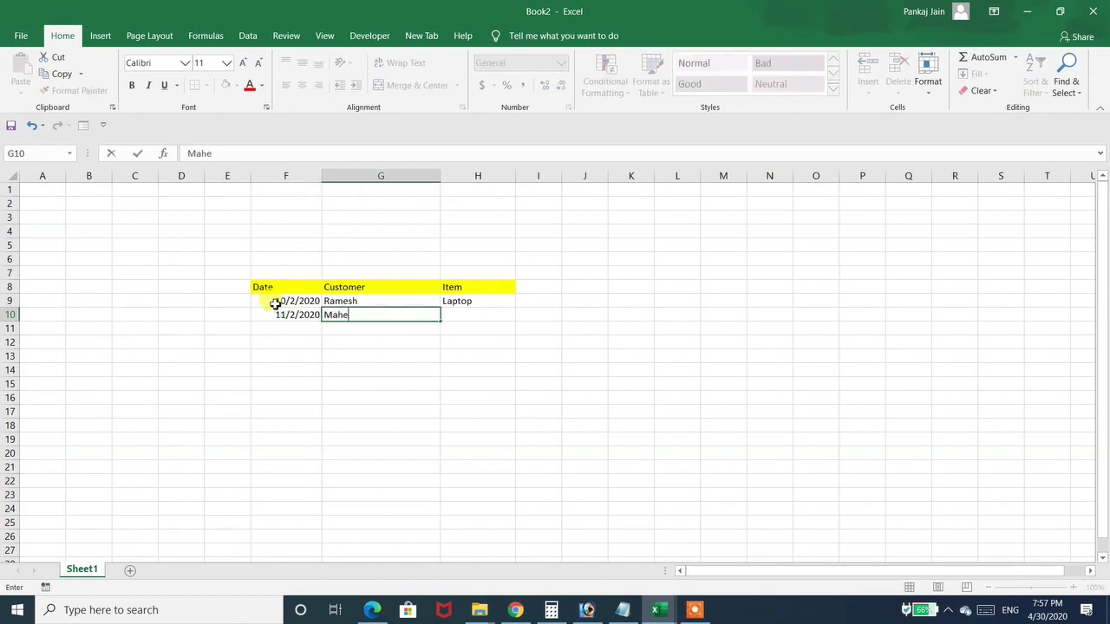
pyautogui.write('sh')
pyautogui.press('Tab')
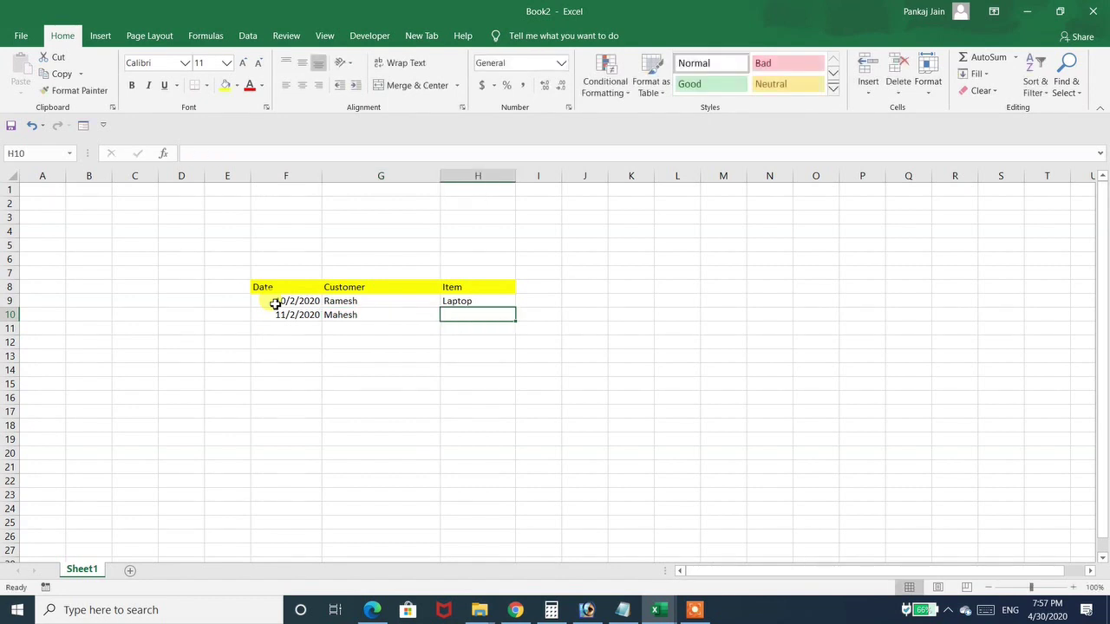
pyautogui.write('Kw')
pyautogui.press('BackSpace')
pyautogui.write('eyboard')
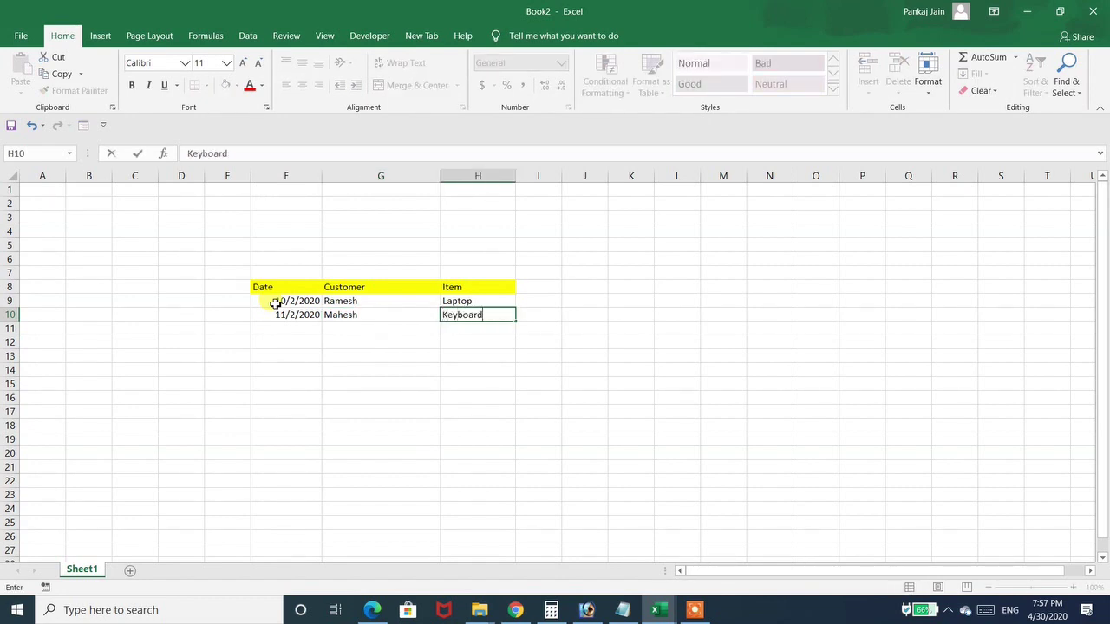
pyautogui.press('Return')
# Step: Fill row 11 with the date 12/3/2020, the customer's name and the item Moniter
pyautogui.write('12/3')
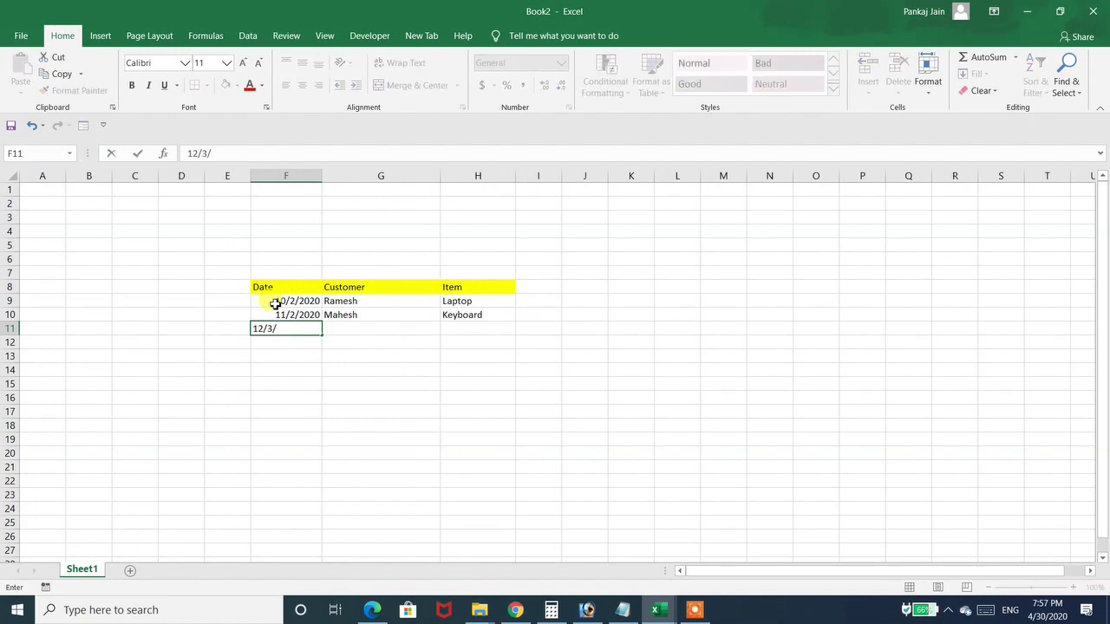
pyautogui.write('/2020')
pyautogui.press('Tab')
pyautogui.write('Suresh')
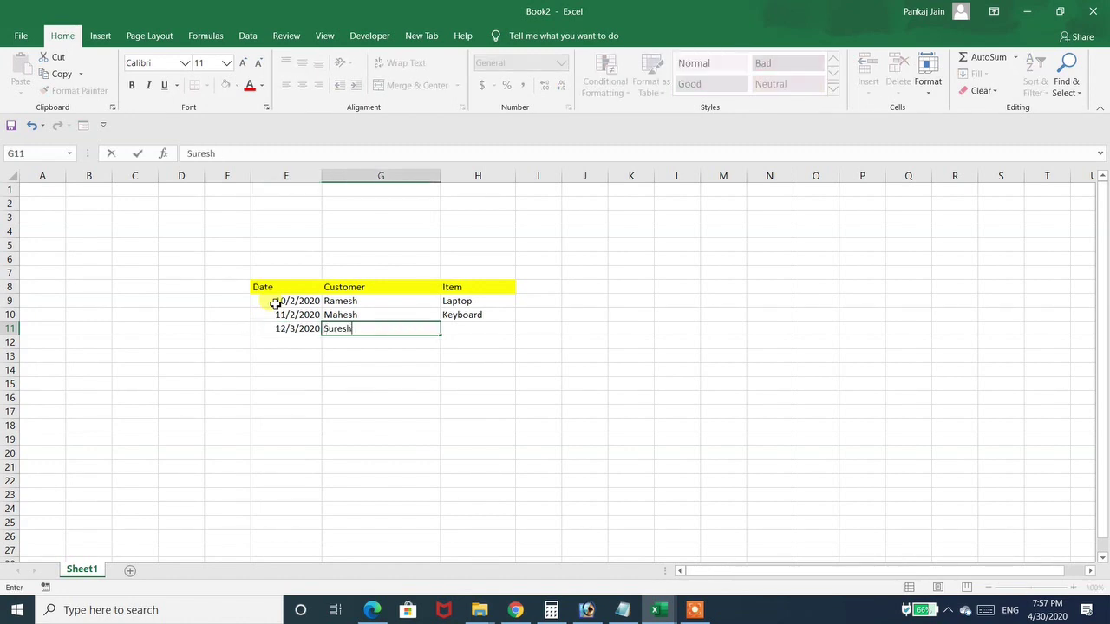
pyautogui.press('Tab')
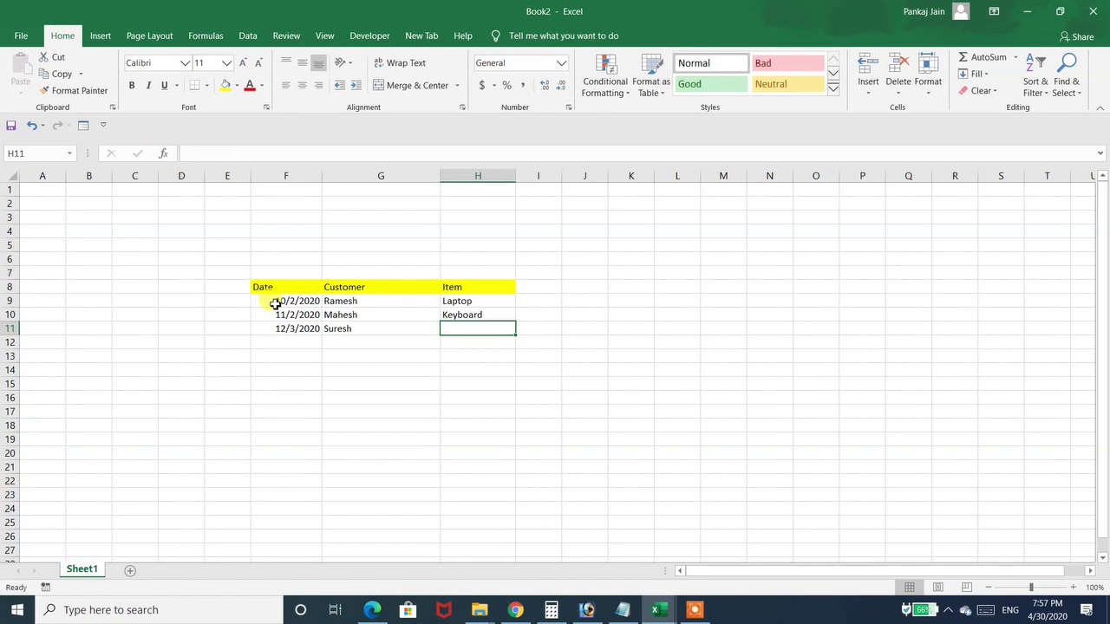
pyautogui.write('Moniter')
pyautogui.press('Return')
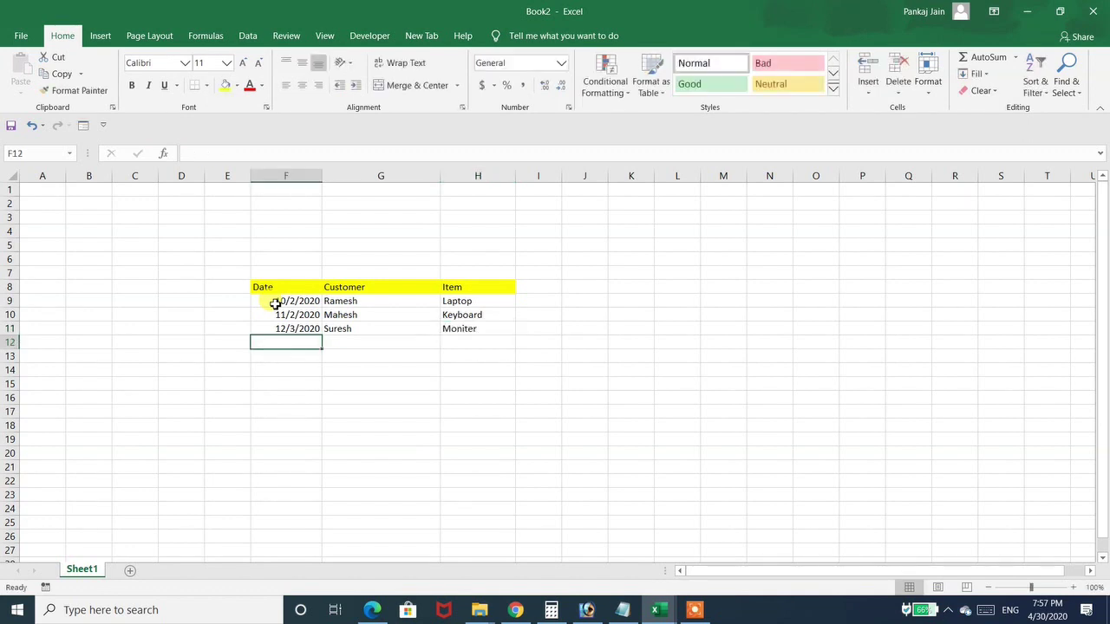
# Step: Fill row 12 with the date 14/5/2020, the same customer's name as in row 9 and the item Screen
pyautogui.write('14/5/2020')
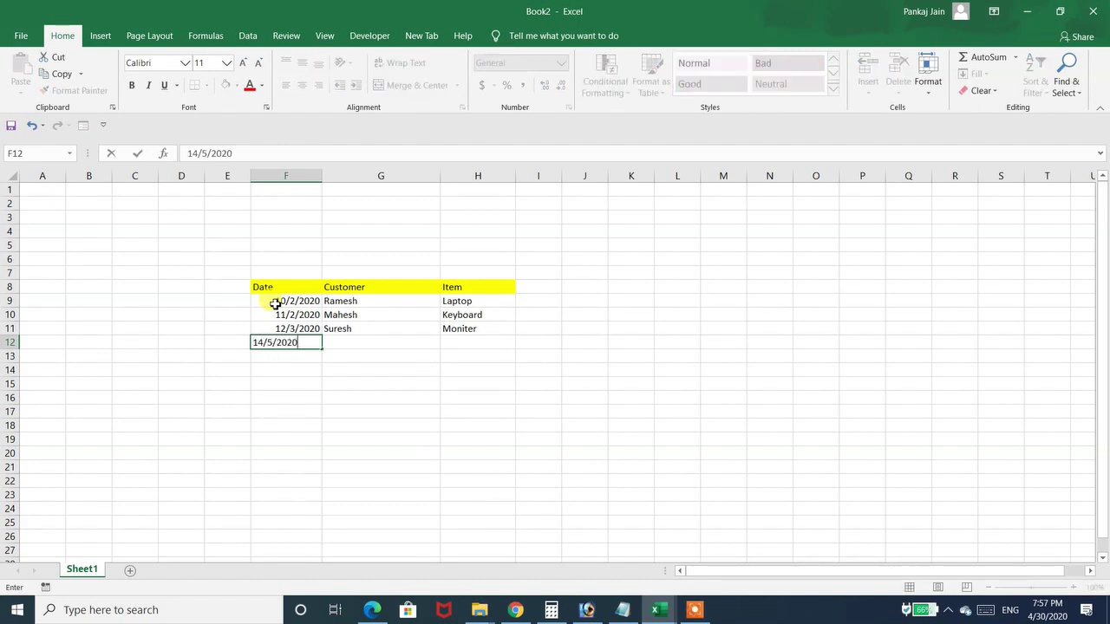
pyautogui.press('Tab')
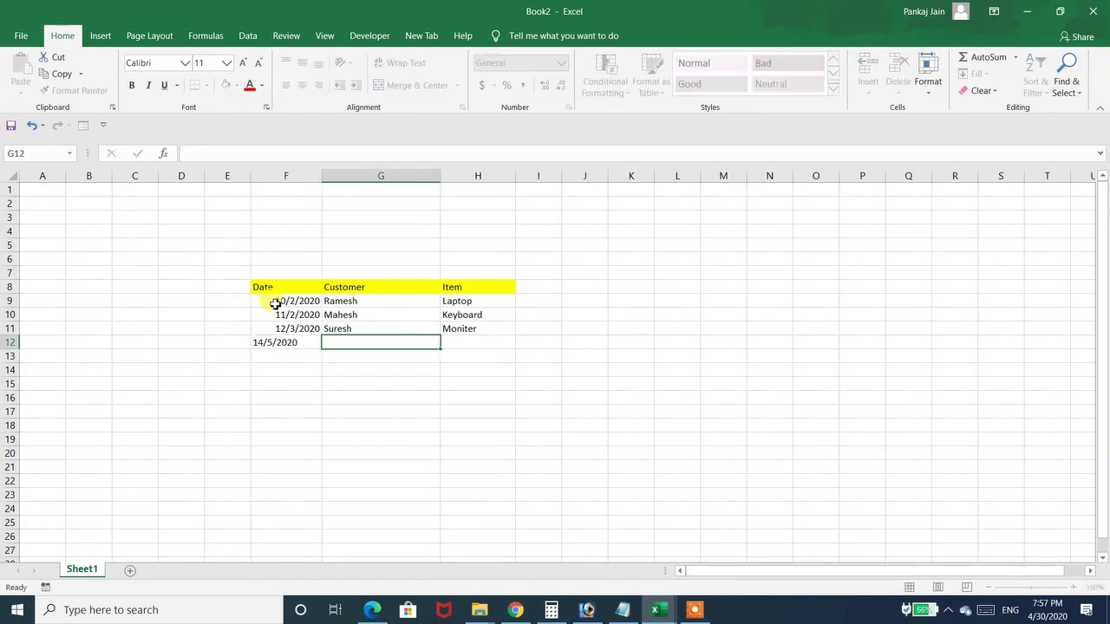
pyautogui.write('R')
pyautogui.press('Tab')
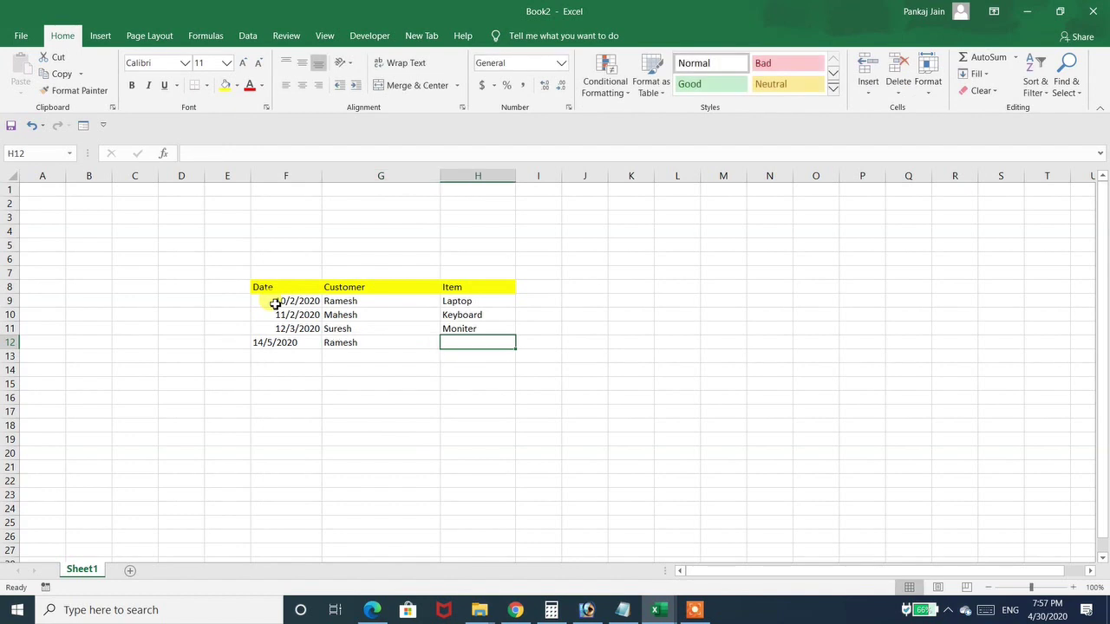
pyautogui.write('Screen')
pyautogui.press('Return')
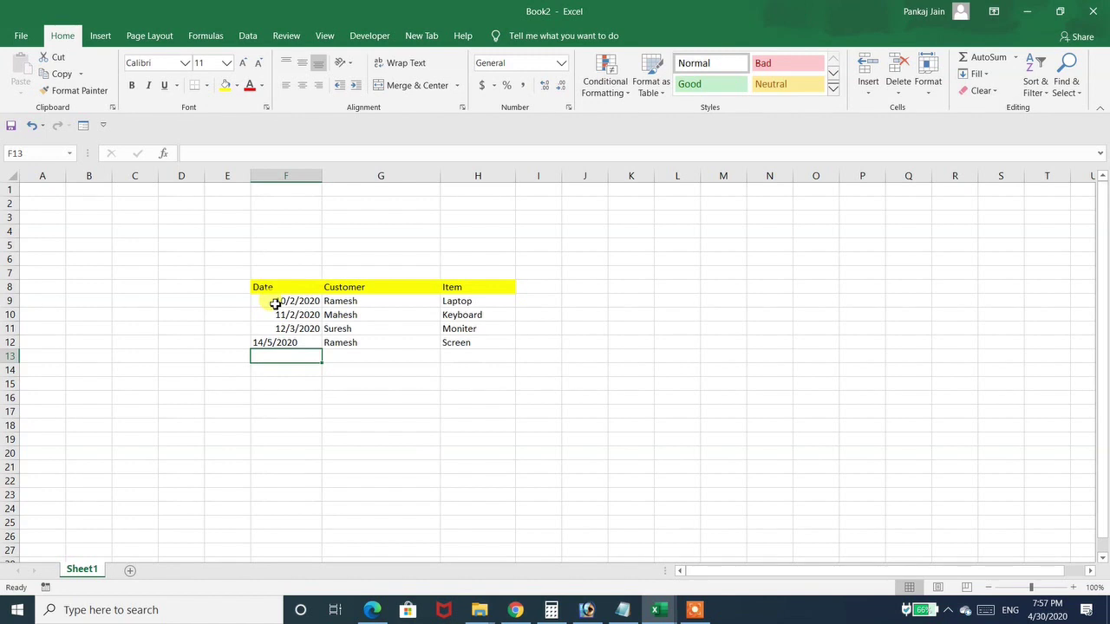
# Step: Fill row 13 with the date 20/5/2020, the same customer's name as in row 11 and the item Mouse
pyautogui.write('1')
pyautogui.write('20')
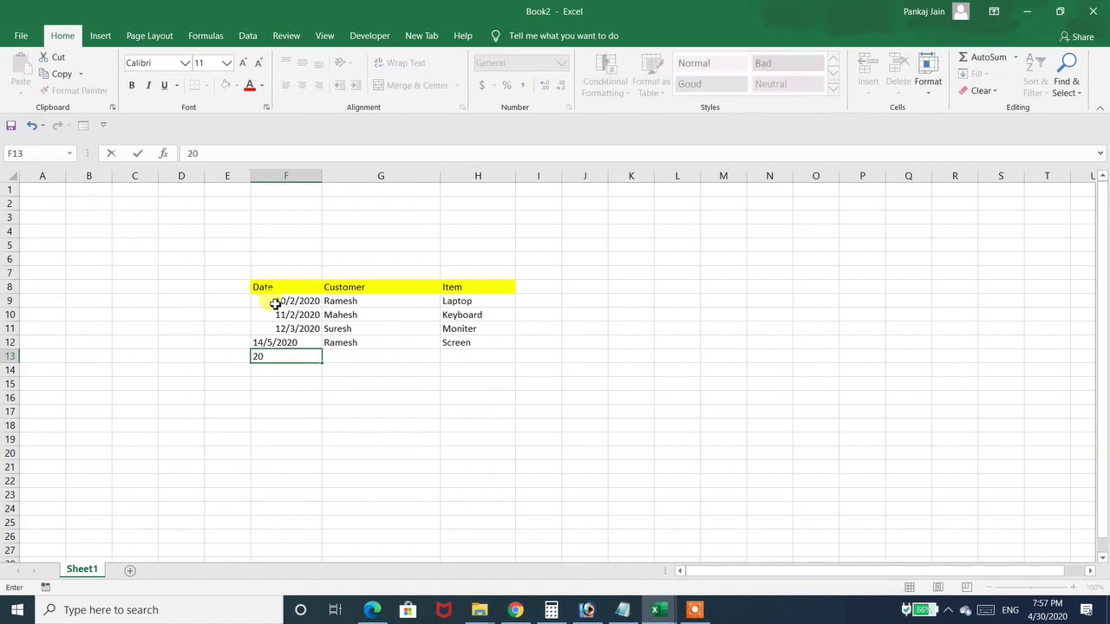
pyautogui.write('/5/2020')
pyautogui.press('Tab')
pyautogui.write('S')
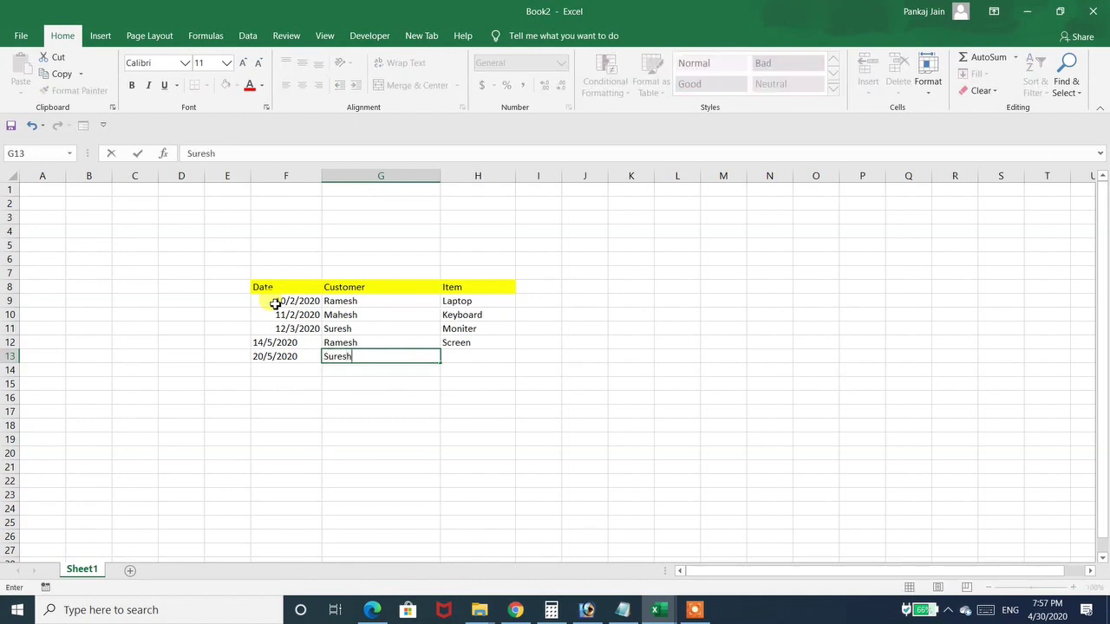
pyautogui.press('Tab')
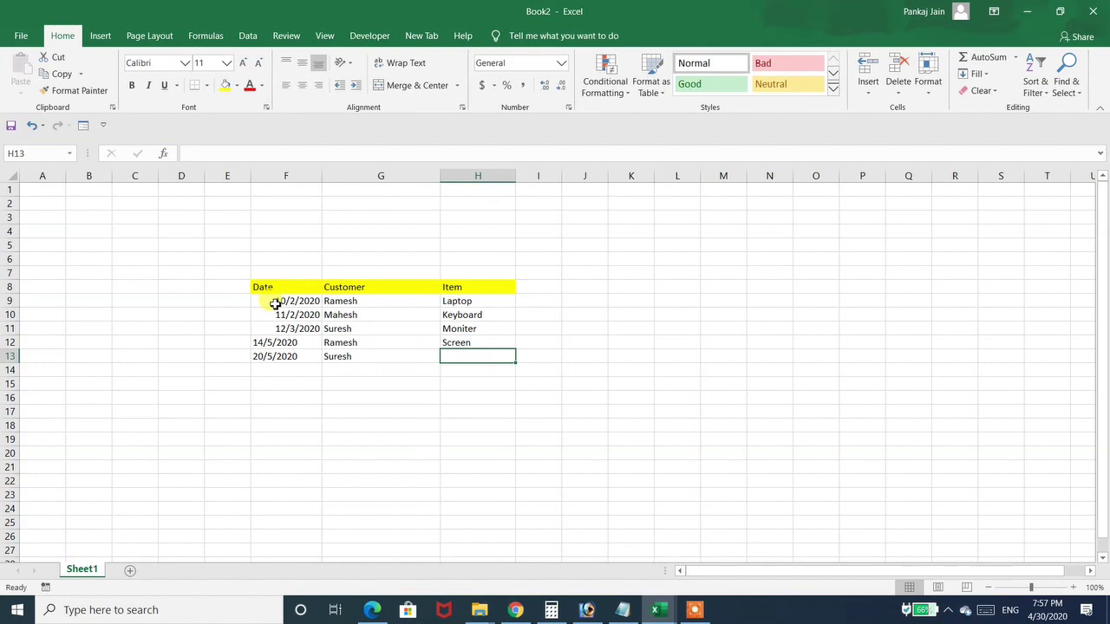
pyautogui.write('Mouse')
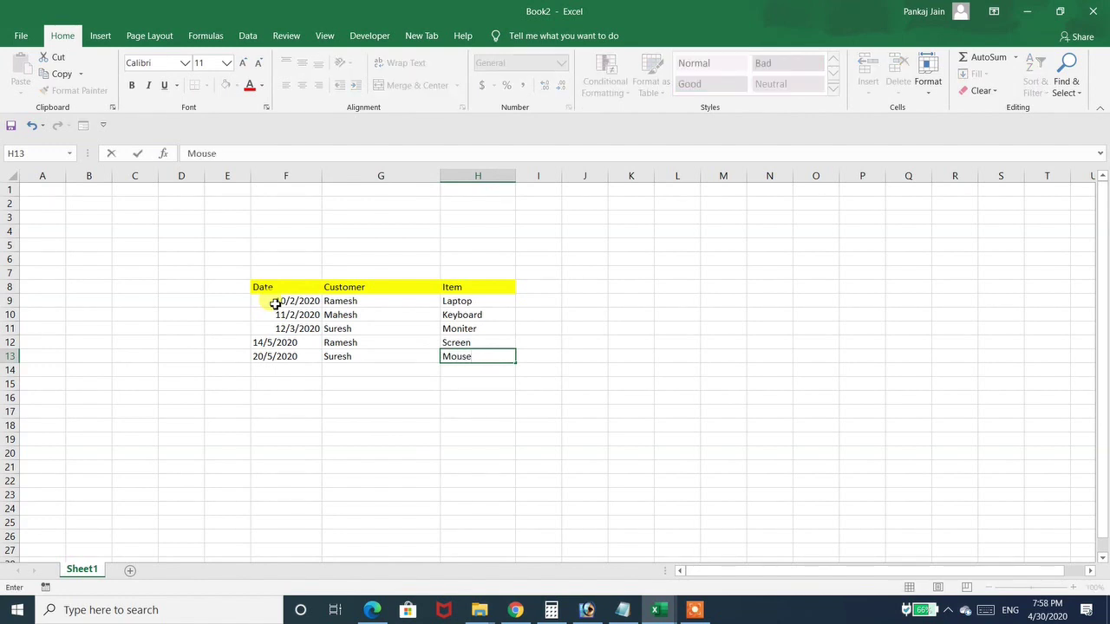
pyautogui.press('Return')
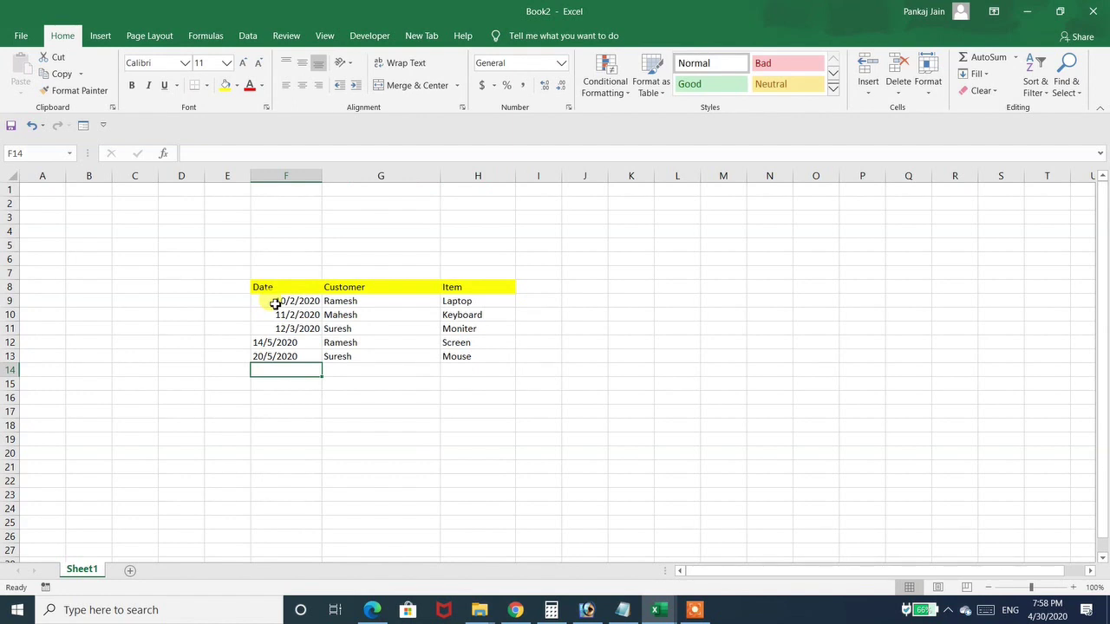
# Step: Left-align all data entries in the range F9:H13
pyautogui.moveTo(275, 304); pyautogui.dragTo(459, 353)
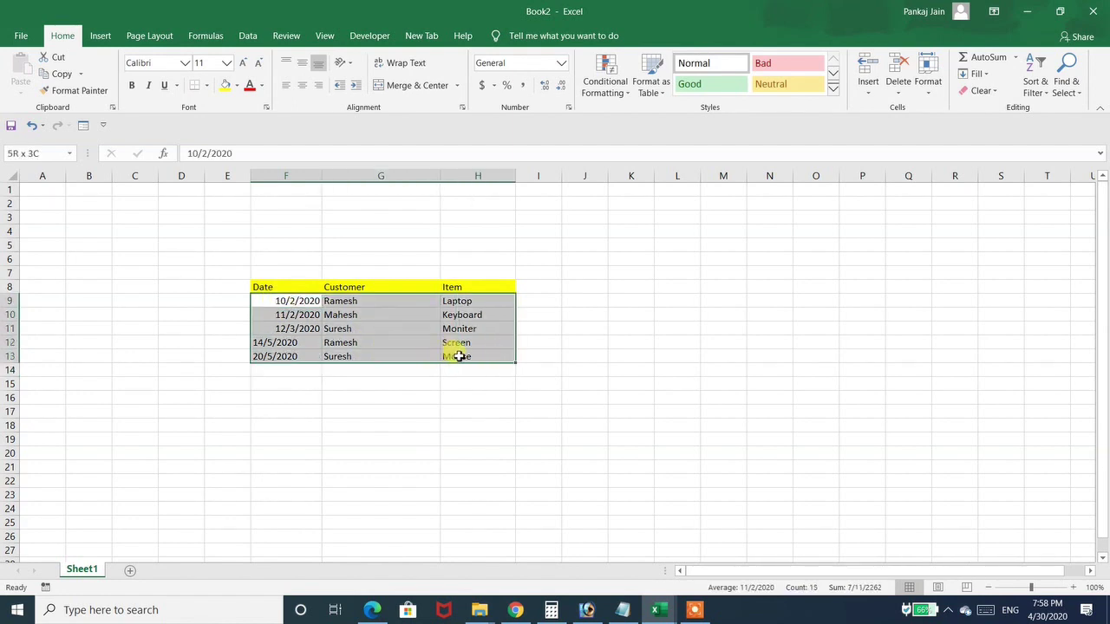
pyautogui.click(286, 85)
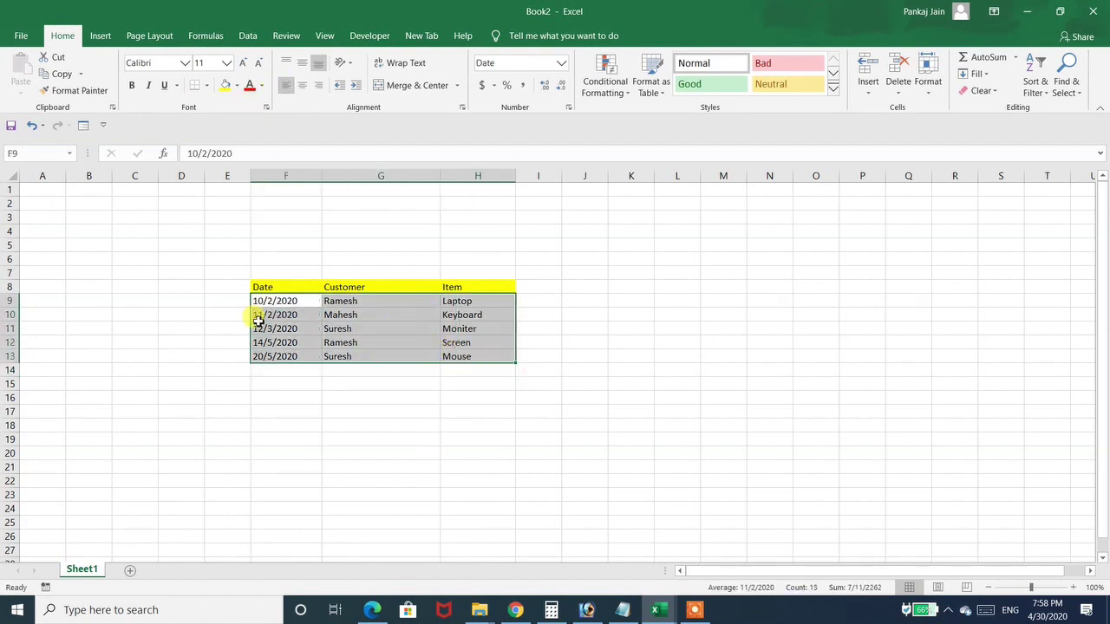
pyautogui.click(283, 333)
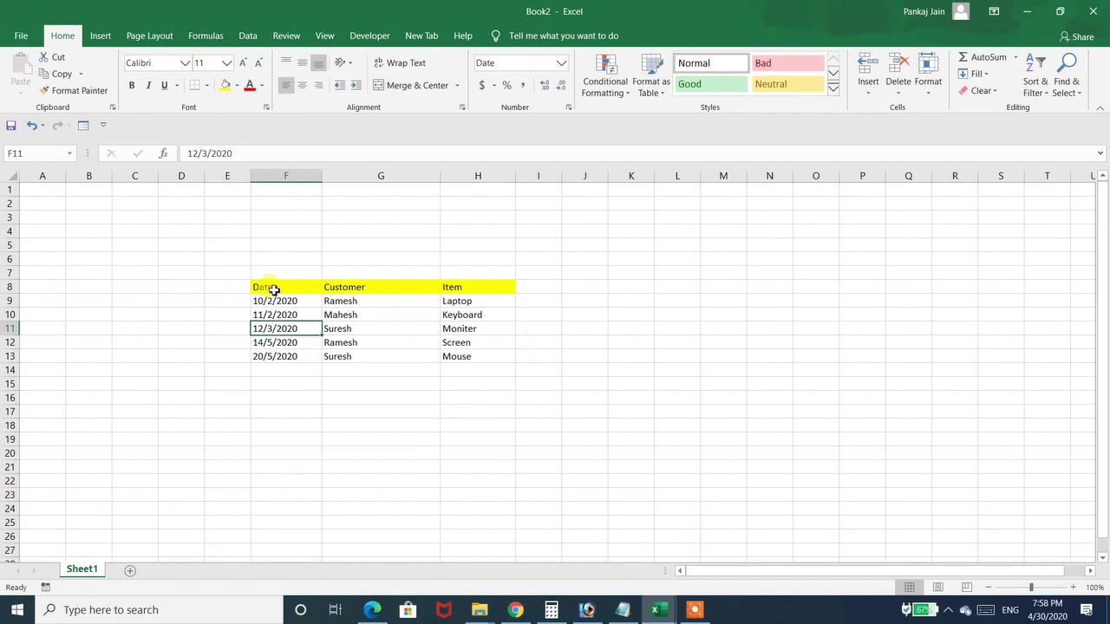
# Step: Copy the header row F8:H8 and add a new worksheet named after the customer in cell G10
pyautogui.moveTo(273, 290); pyautogui.dragTo(470, 286)
pyautogui.hotkey('ctrl', 'c')
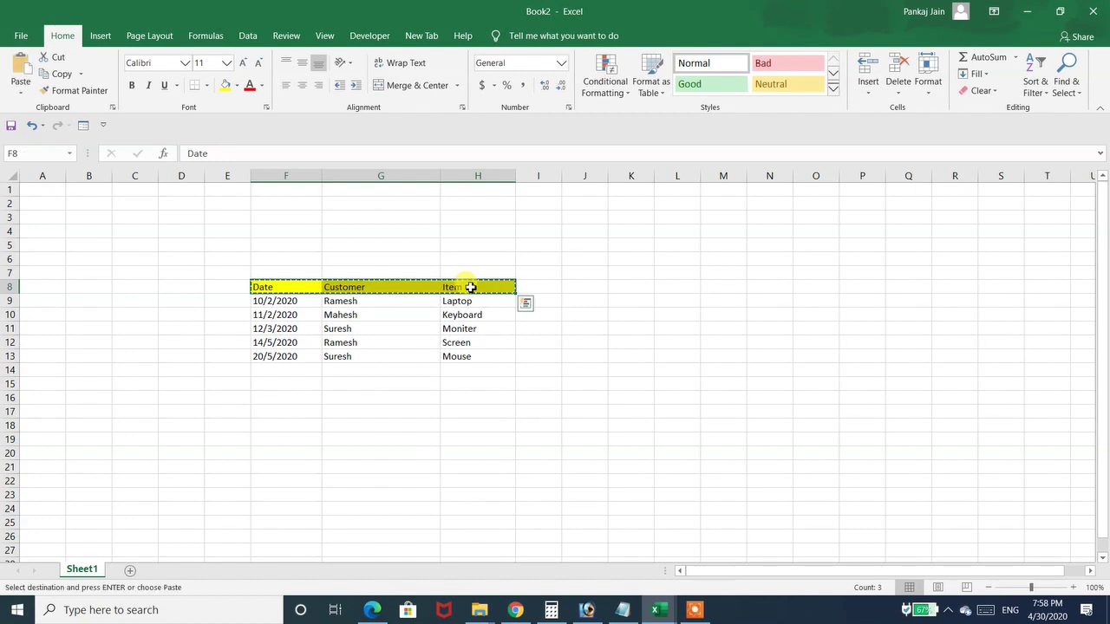
pyautogui.click(130, 574)
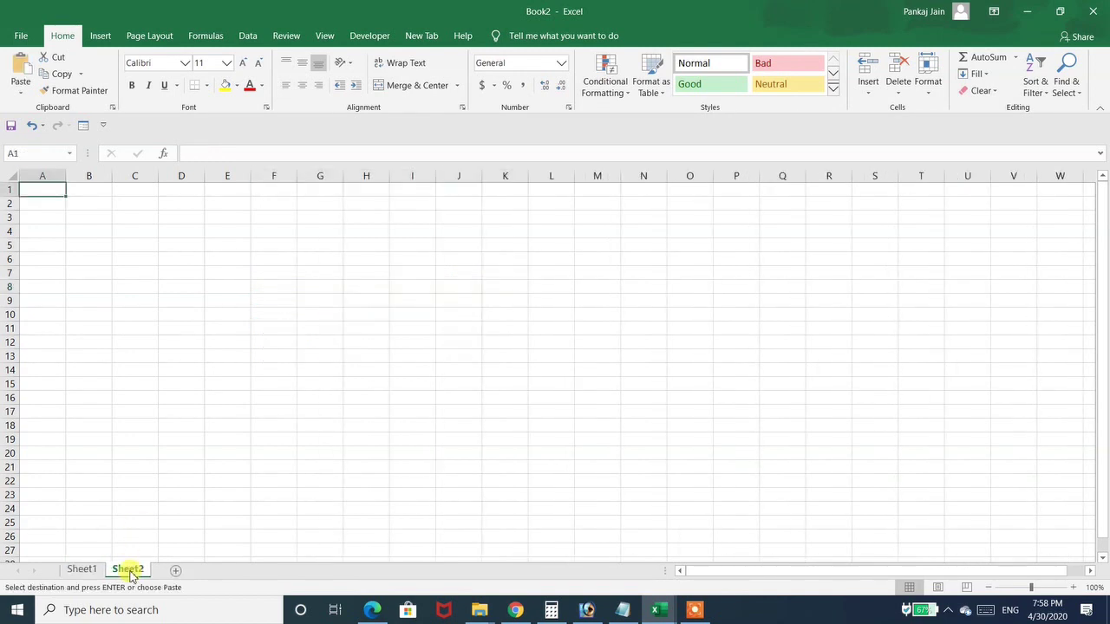
pyautogui.rightClick(130, 572)
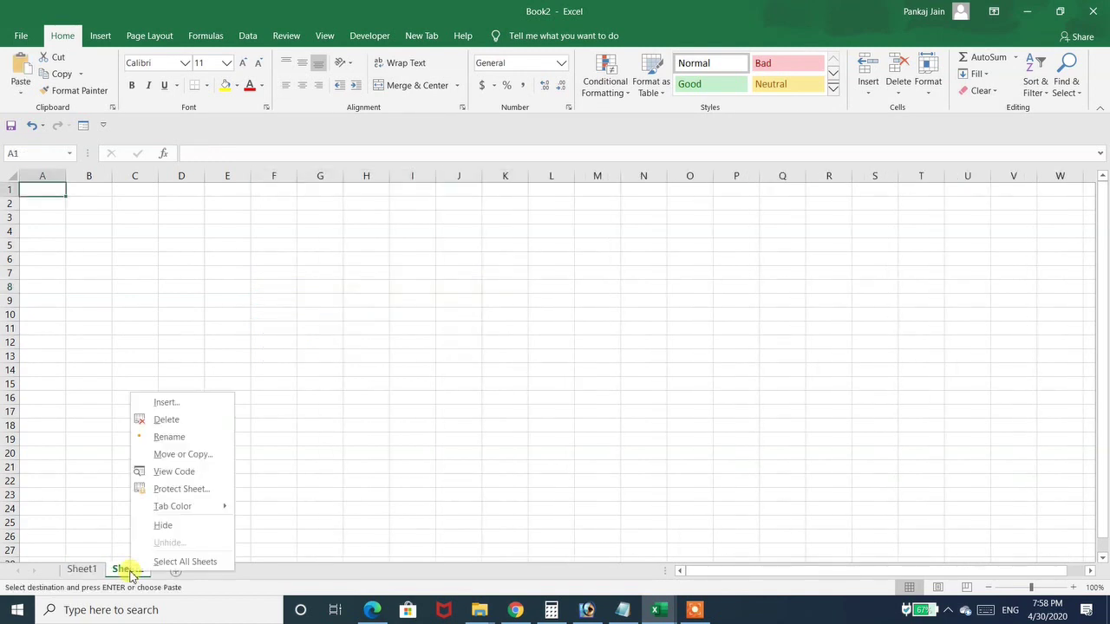
pyautogui.click(182, 436)
pyautogui.write('Mahesh')
pyautogui.press('Return')
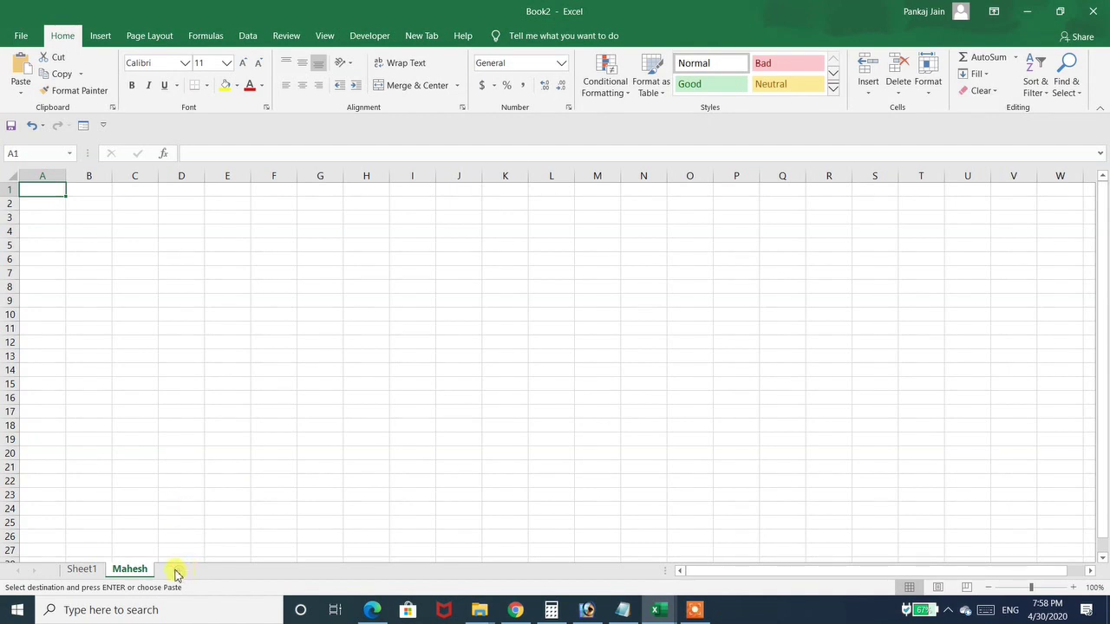
# Step: Add a new worksheet after the existing customer sheet and name it after the customer in cell G11 of Sheet1
pyautogui.click(213, 570)
pyautogui.rightClick(175, 572)
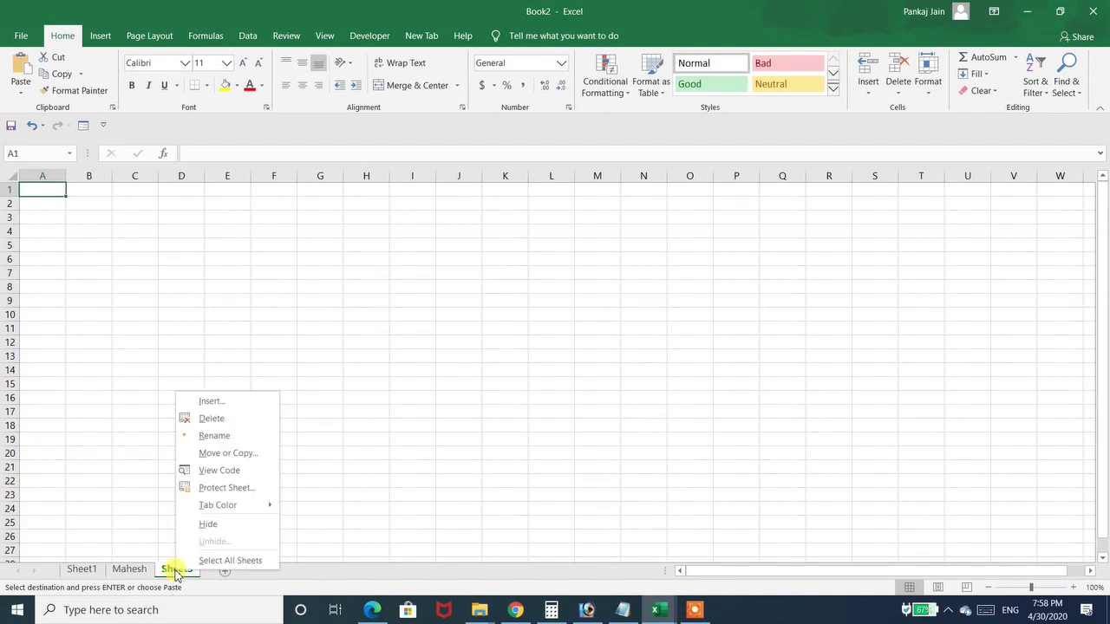
pyautogui.click(234, 438)
pyautogui.write('Suresh')
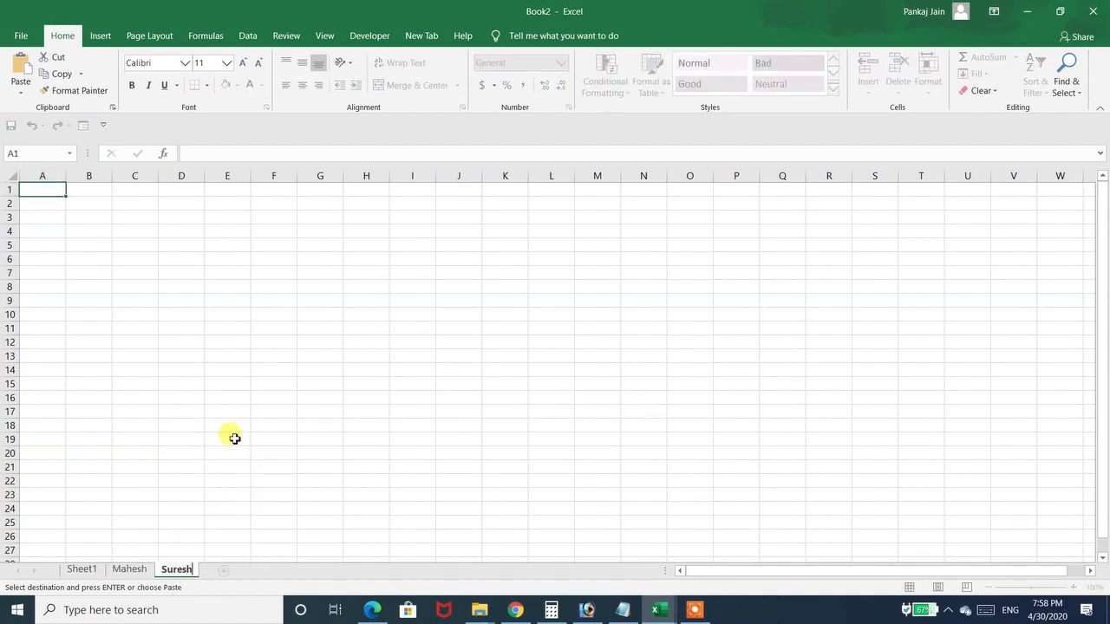
pyautogui.press('Return')
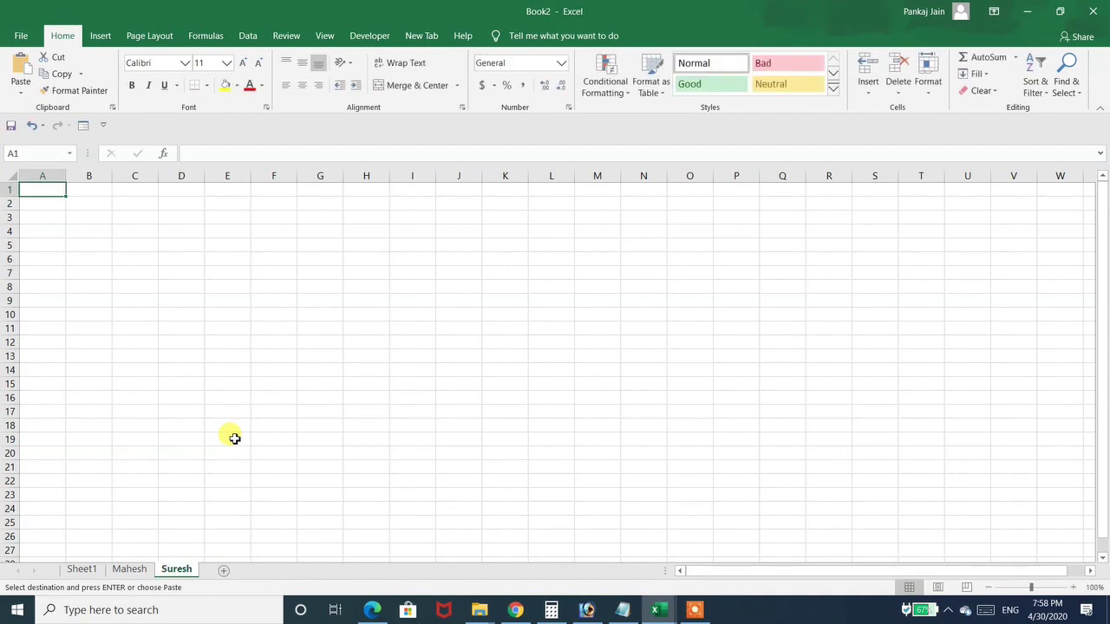
# Step: Insert a new worksheet directly after Sheet1 and name it after the customer in cell G9
pyautogui.click(81, 569)
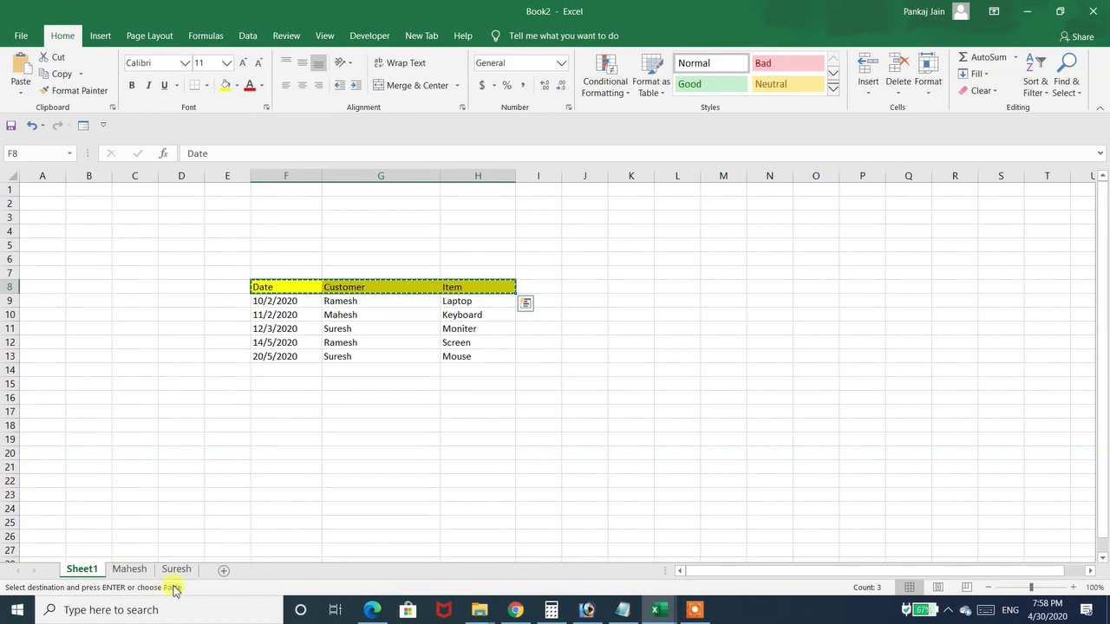
pyautogui.click(223, 571)
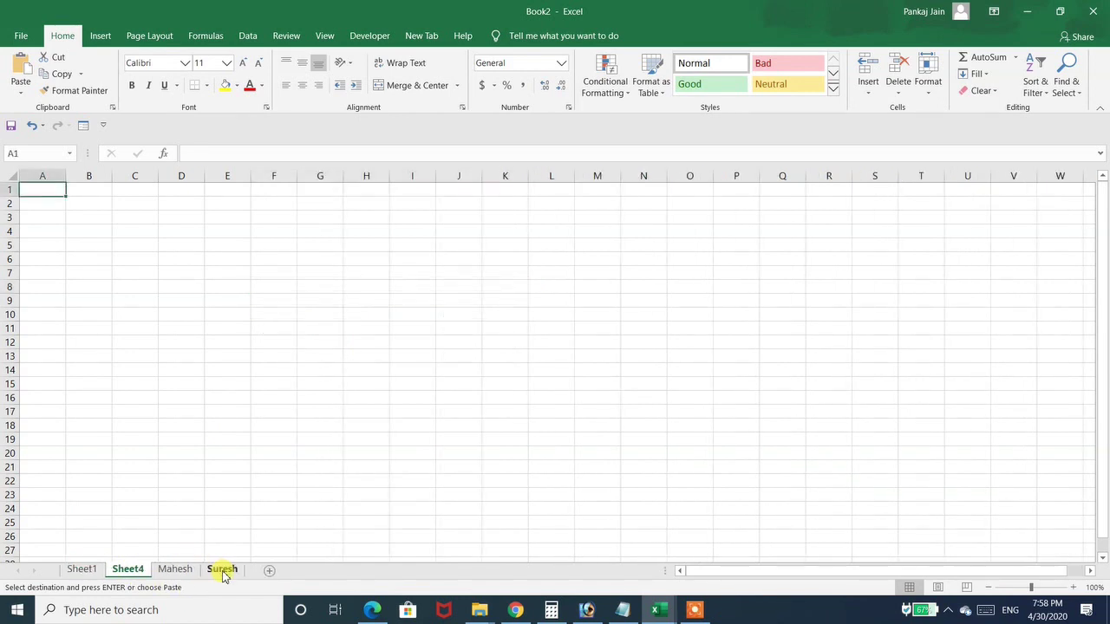
pyautogui.rightClick(139, 568)
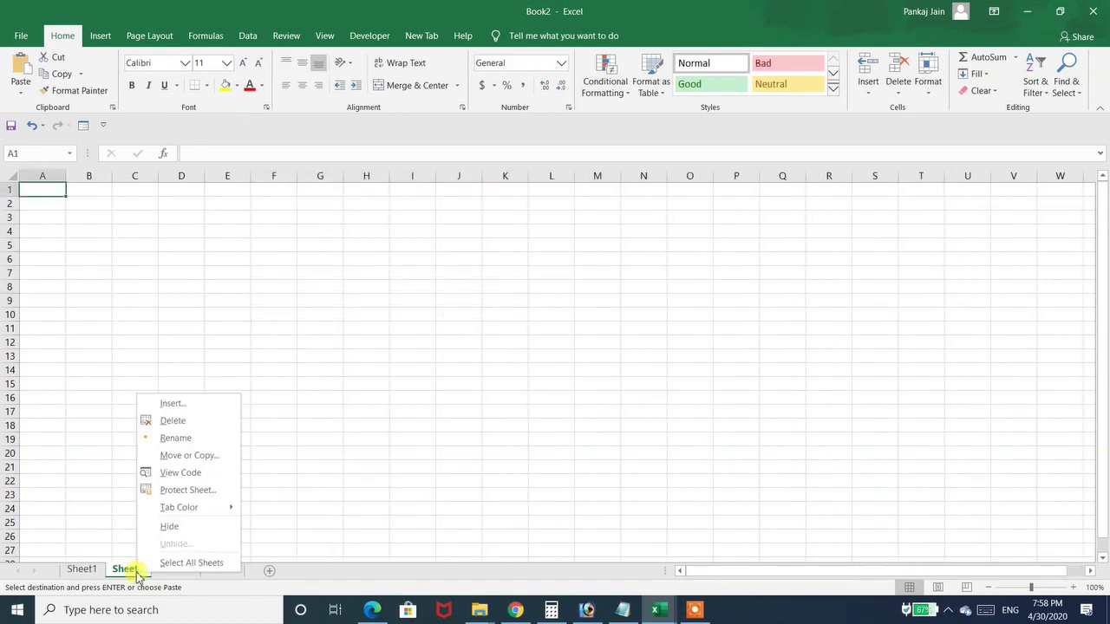
pyautogui.click(185, 438)
pyautogui.write('Ramesh')
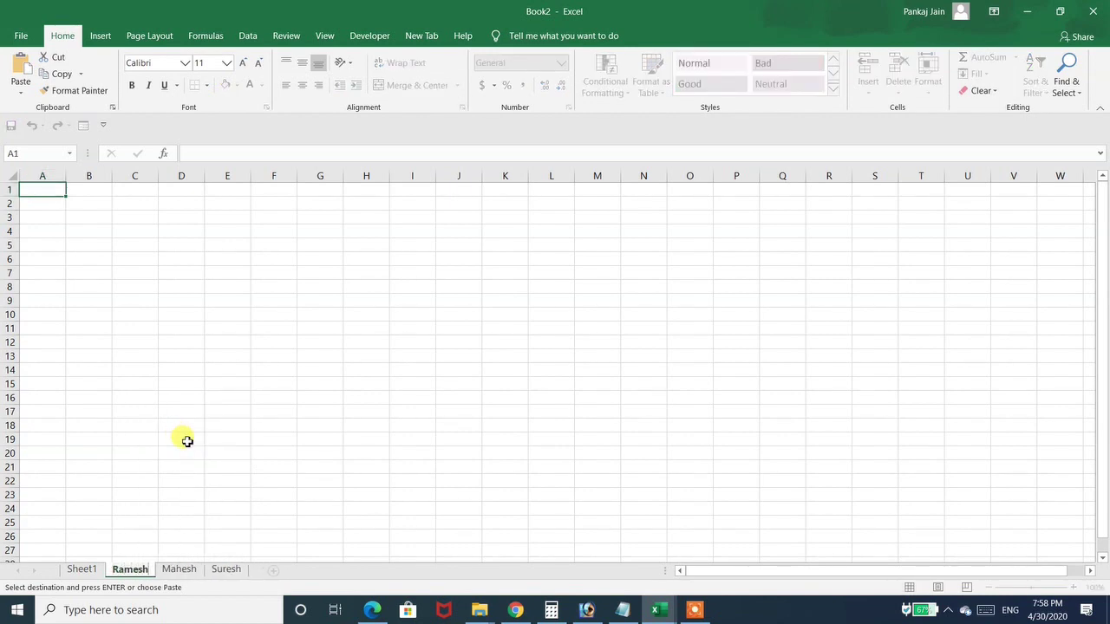
pyautogui.press('Return')
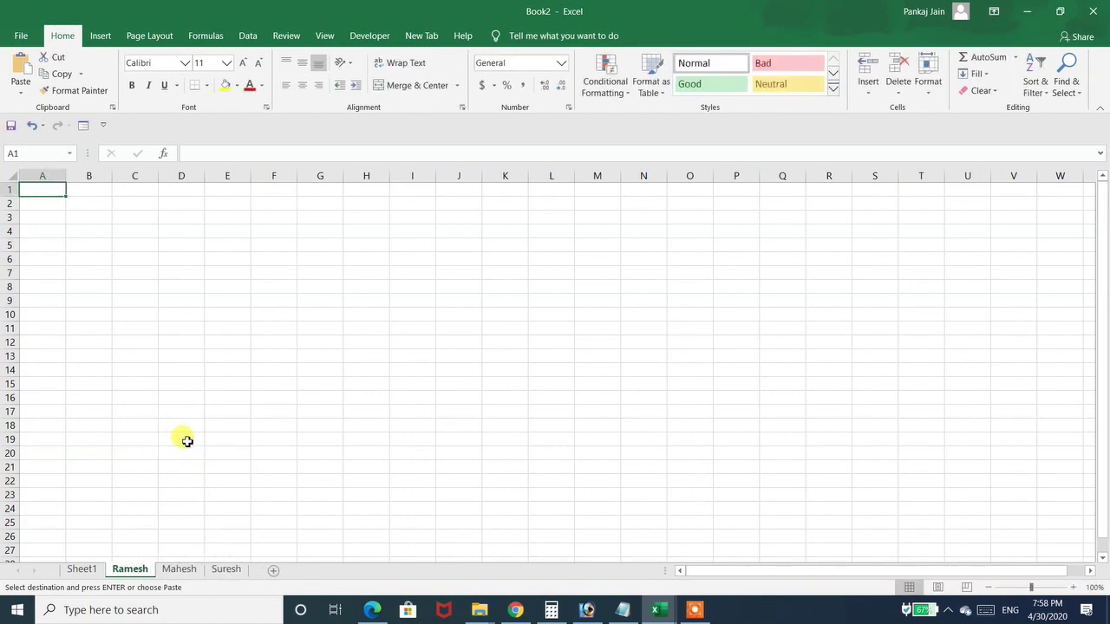
# Step: Group the three customer worksheets and paste the copied Date, Customer and Item header row starting at cell D5
pyautogui.keyDown('ctrl'); pyautogui.click(177, 572); pyautogui.keyUp('ctrl')
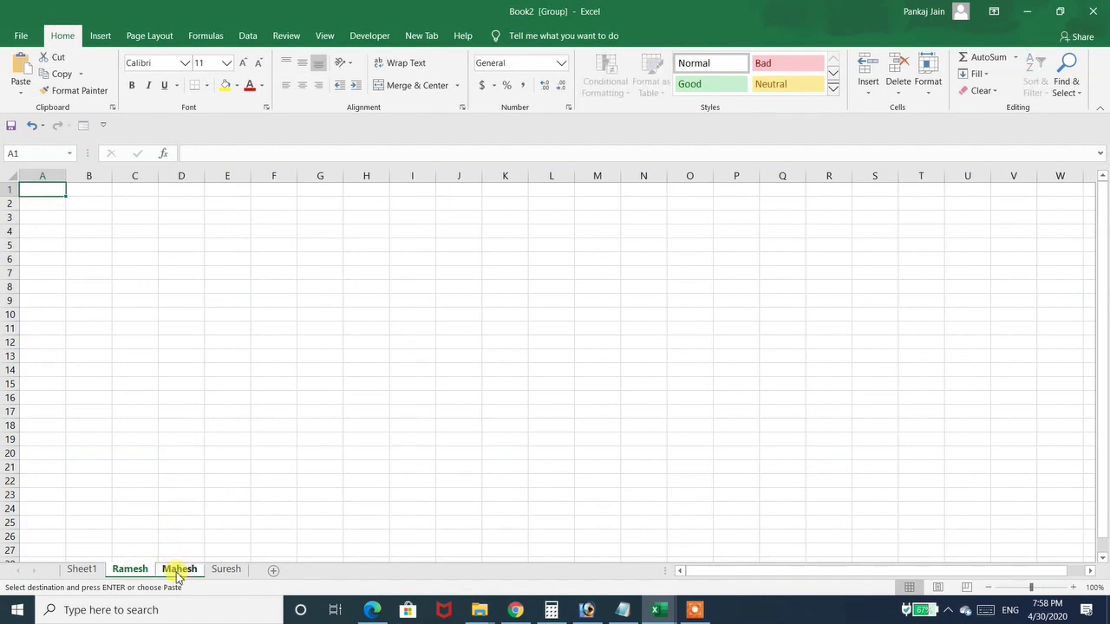
pyautogui.keyDown('ctrl'); pyautogui.click(222, 571); pyautogui.keyUp('ctrl')
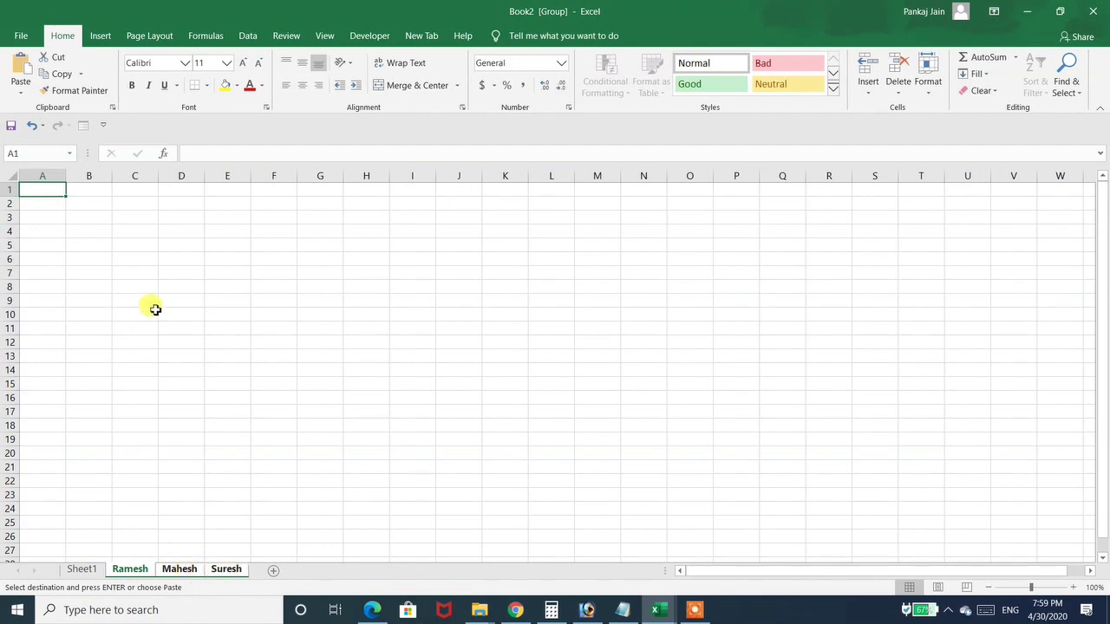
pyautogui.click(189, 247)
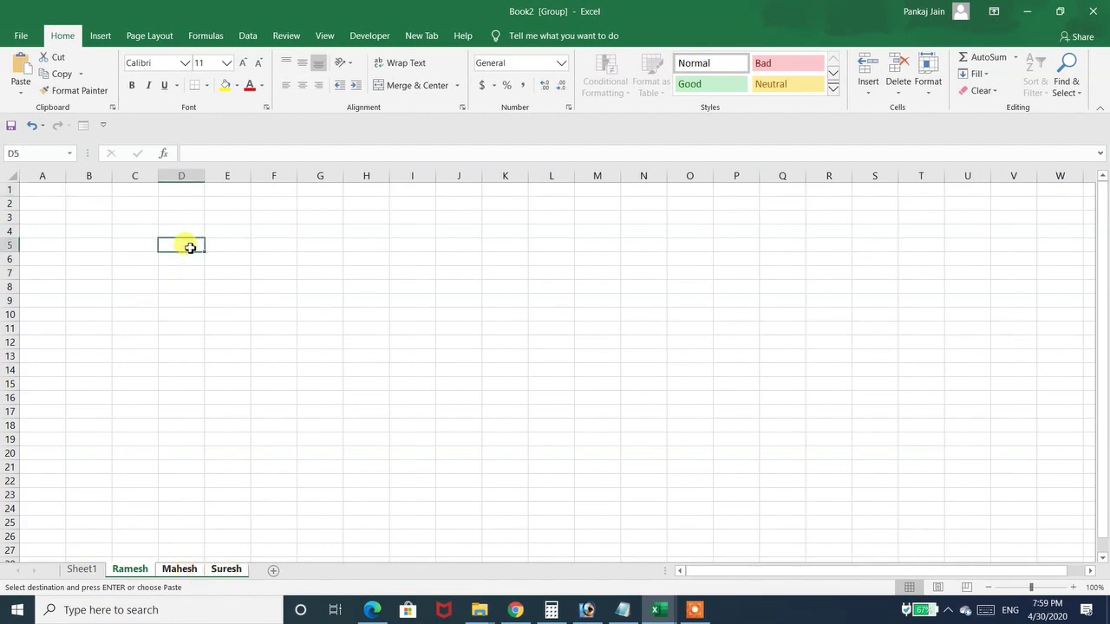
pyautogui.write('Date\tCustomer\tItem')
# Step: Widen columns D, E and F on the grouped customer sheets, then return to Sheet1 and end the copy mode
pyautogui.moveTo(205, 177); pyautogui.dragTo(235, 174)
pyautogui.rightClick(279, 177)
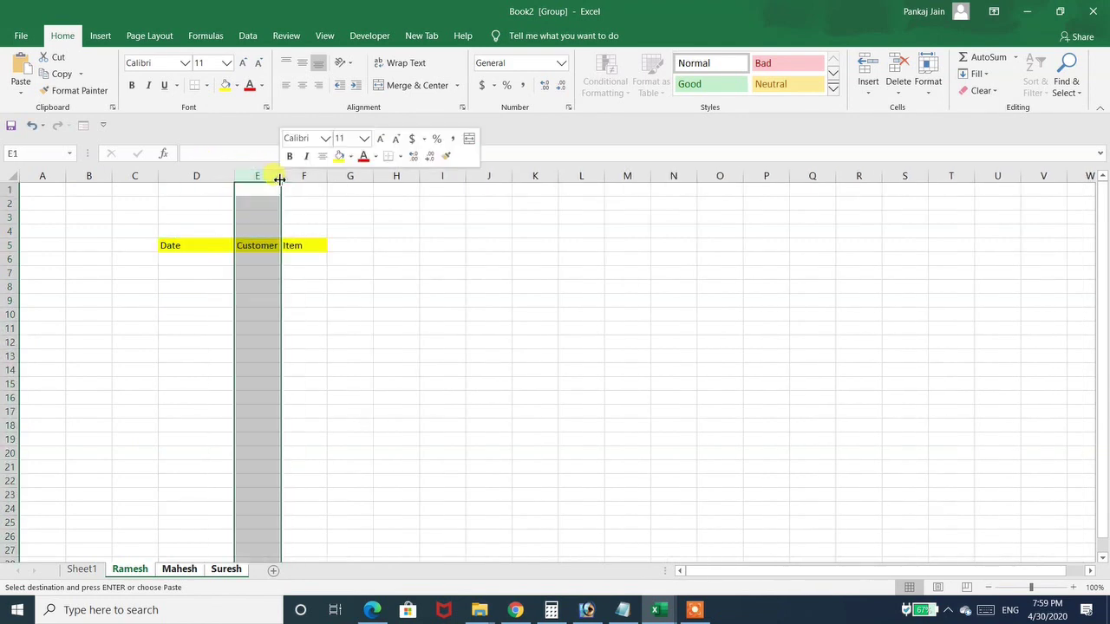
pyautogui.press('Escape')
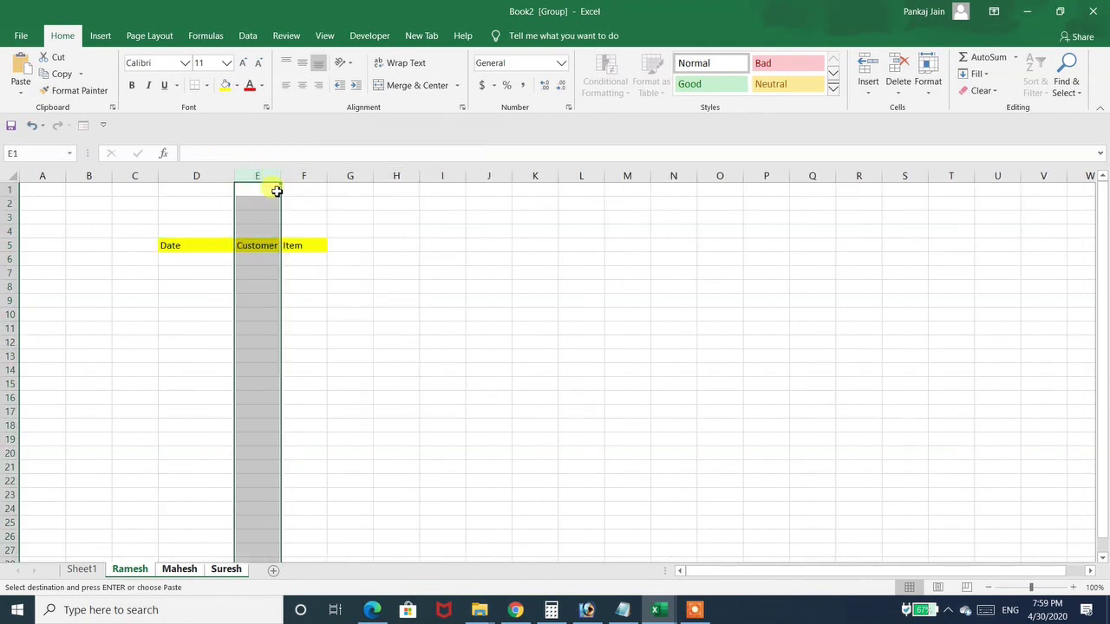
pyautogui.moveTo(282, 175); pyautogui.dragTo(511, 176)
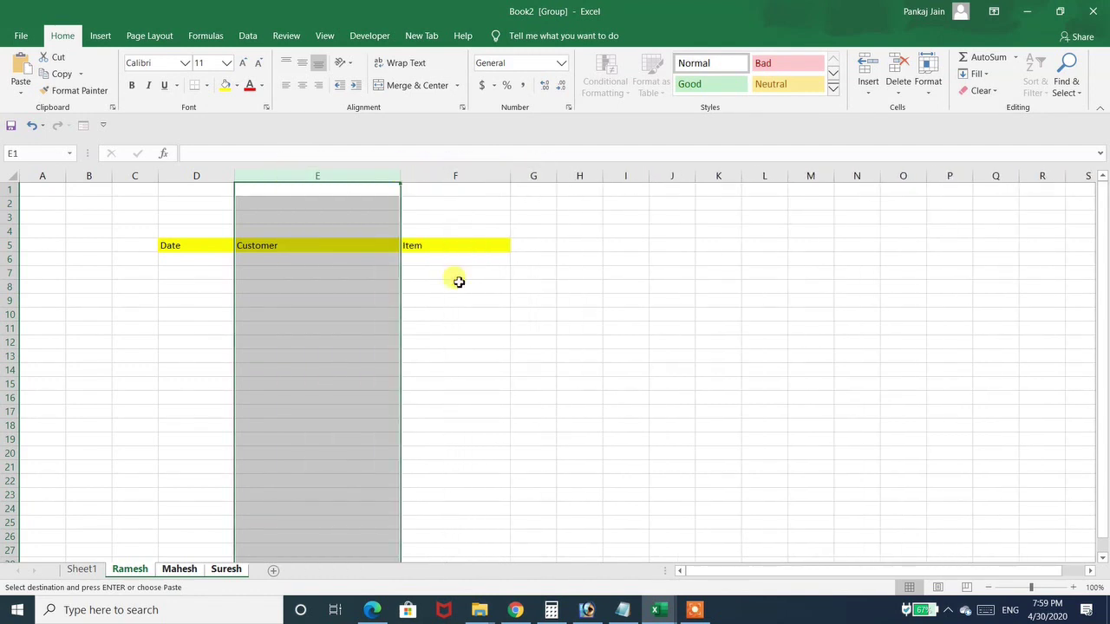
pyautogui.click(459, 282)
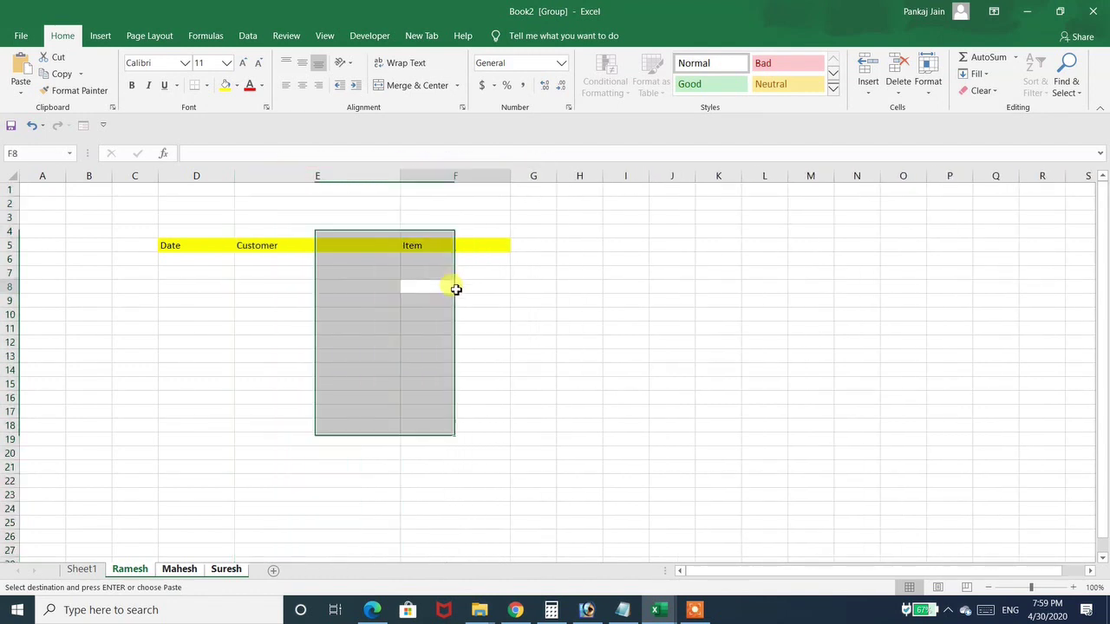
pyautogui.click(83, 569)
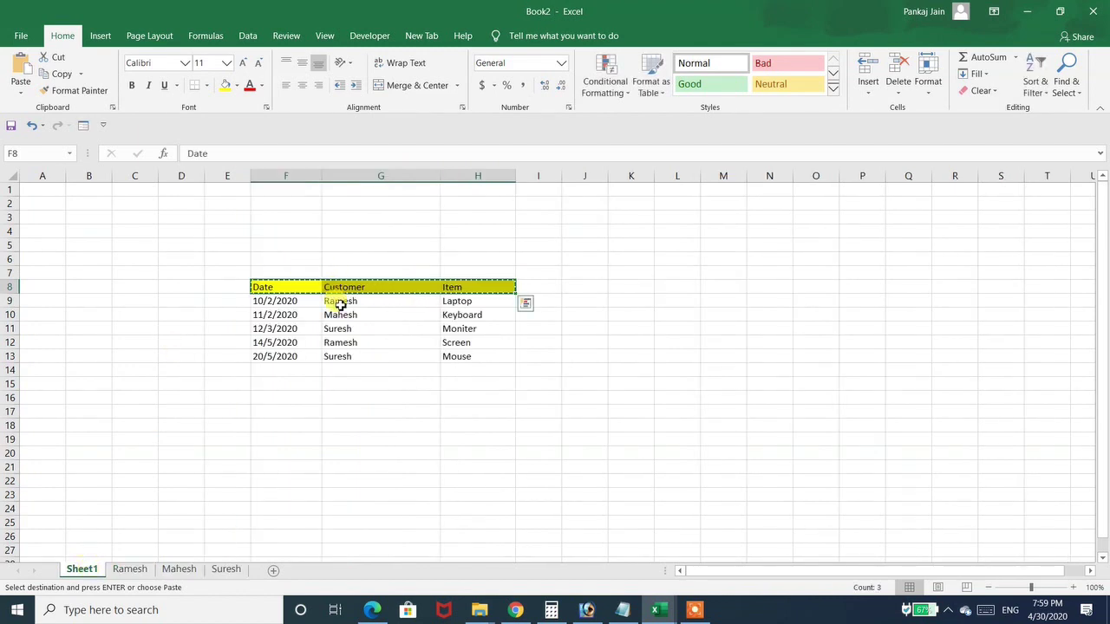
pyautogui.press('Escape')
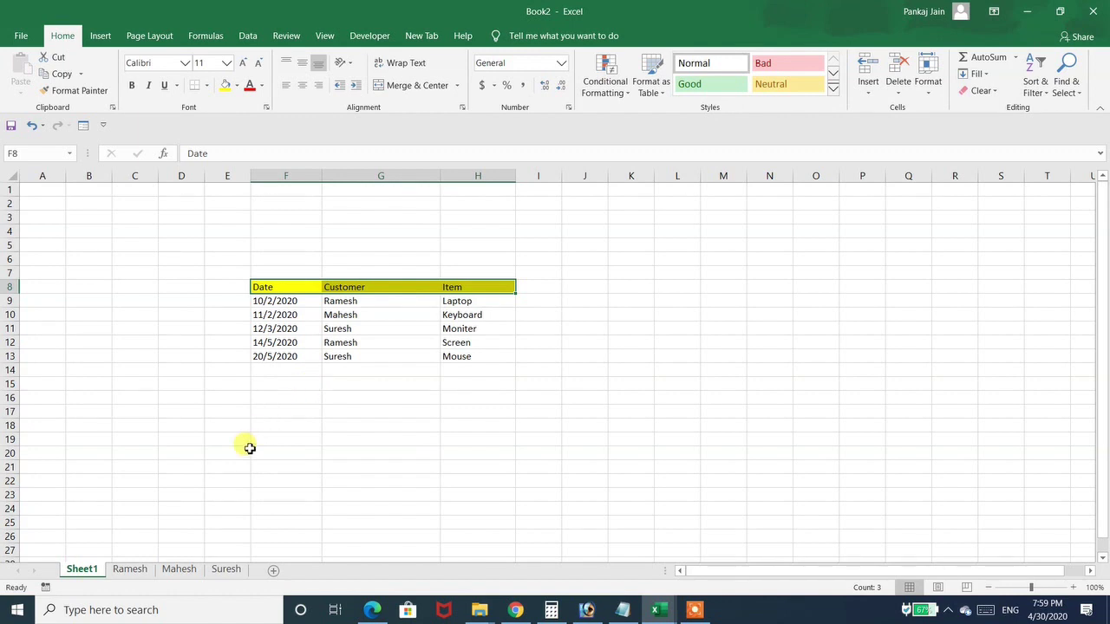
# Step: On the first customer's sheet, enter the label Customer in D2 and that customer's name in D3
pyautogui.click(131, 570)
pyautogui.click(187, 206)
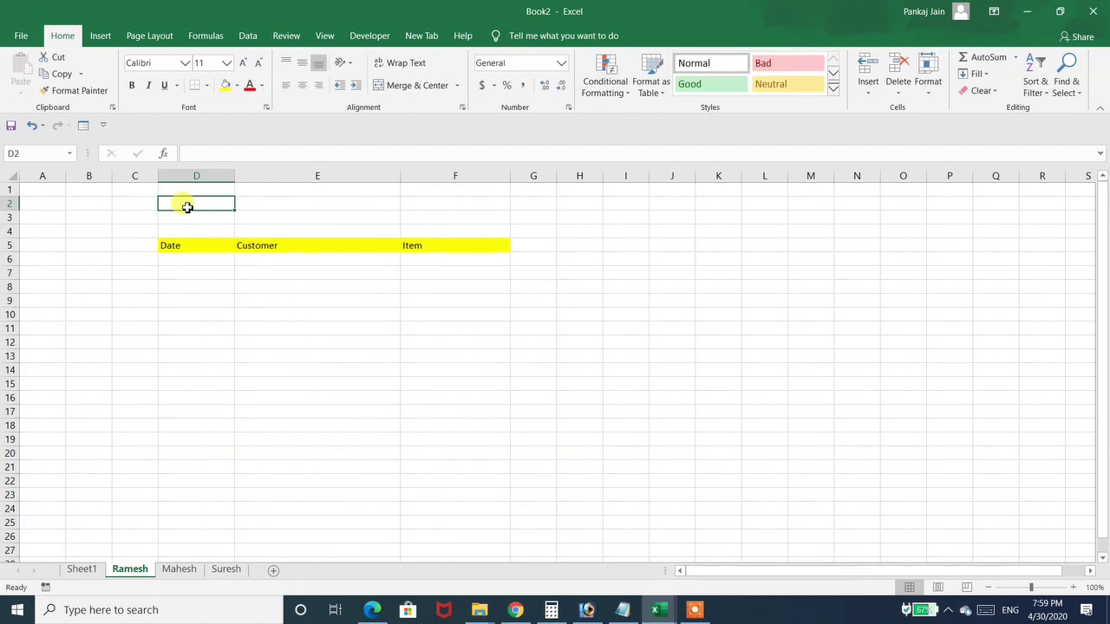
pyautogui.write('Cu')
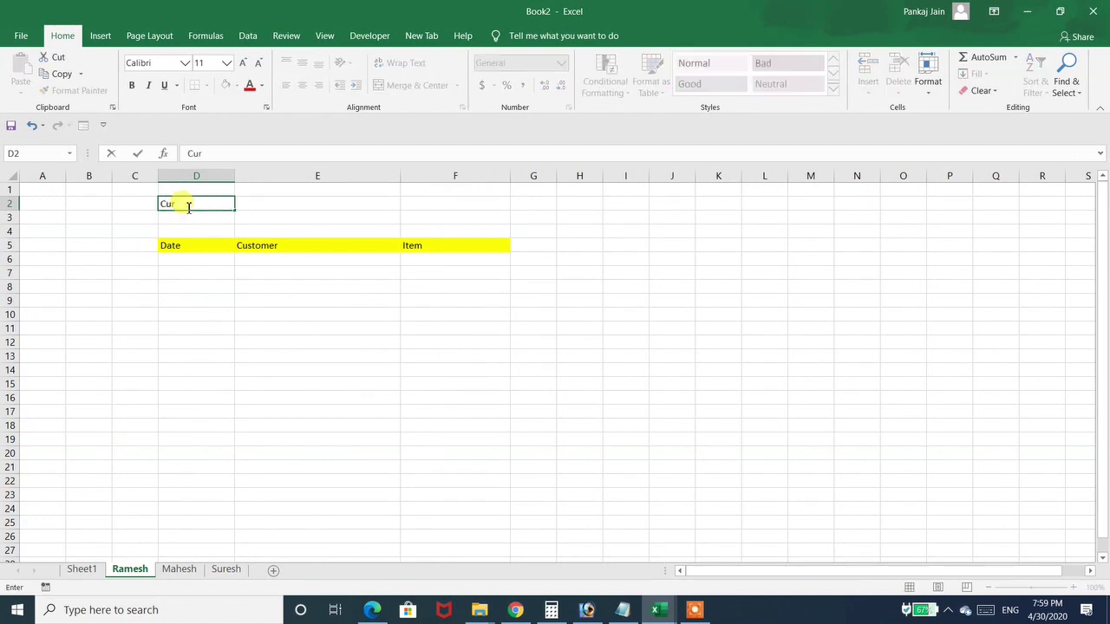
pyautogui.write('stome')
pyautogui.press('Return')
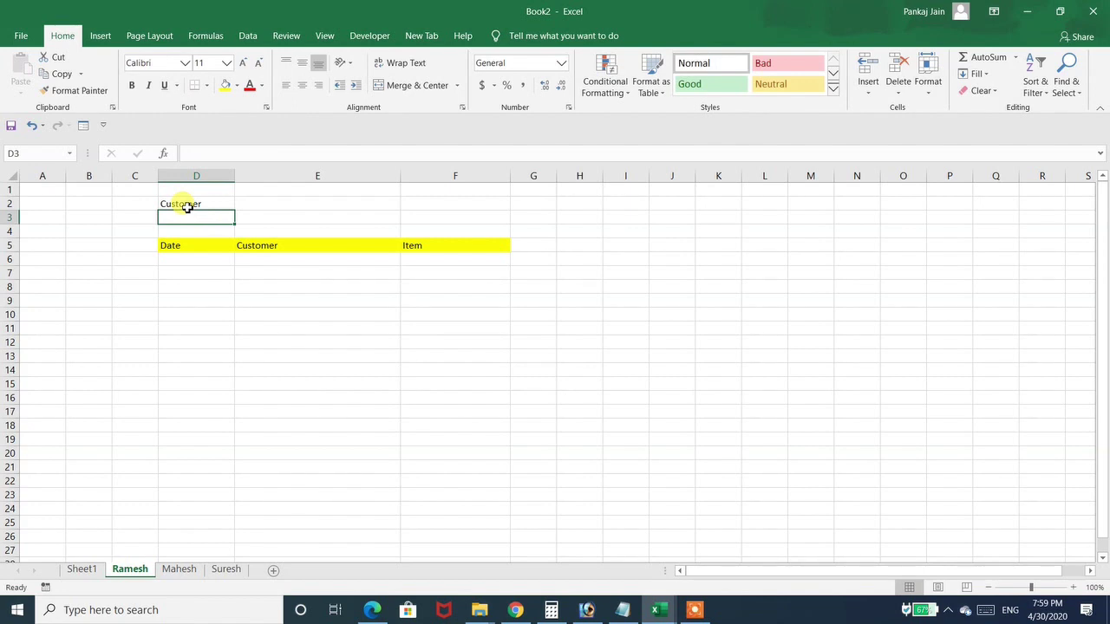
pyautogui.write('Ramesh')
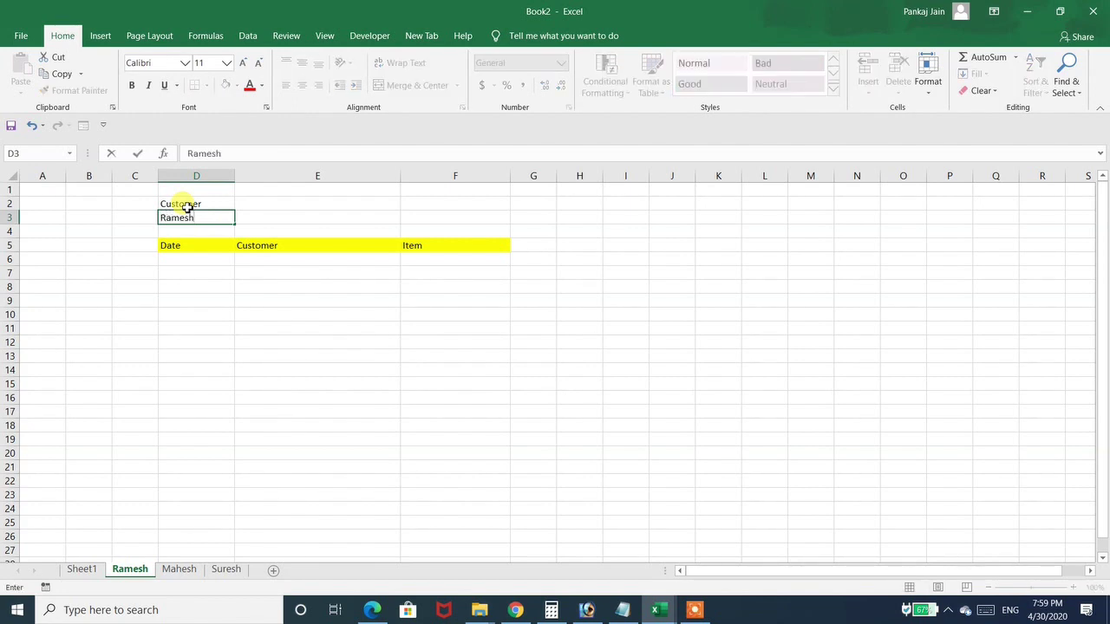
pyautogui.press('Return')
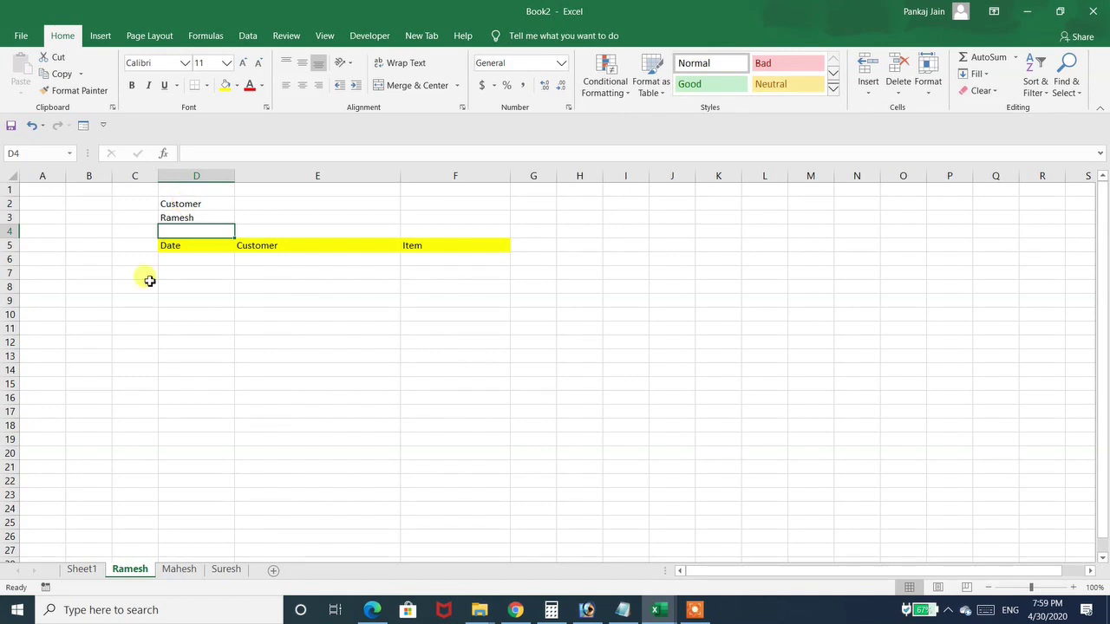
# Step: Convert the range F8:H13 on Sheet1 into a table with headers
pyautogui.click(81, 572)
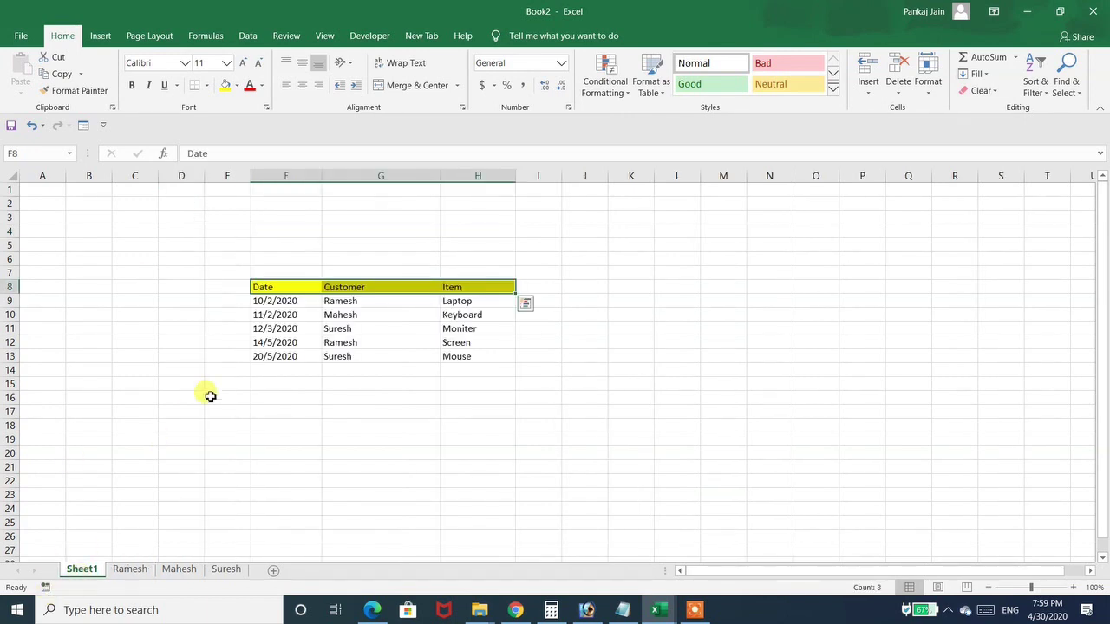
pyautogui.click(276, 299)
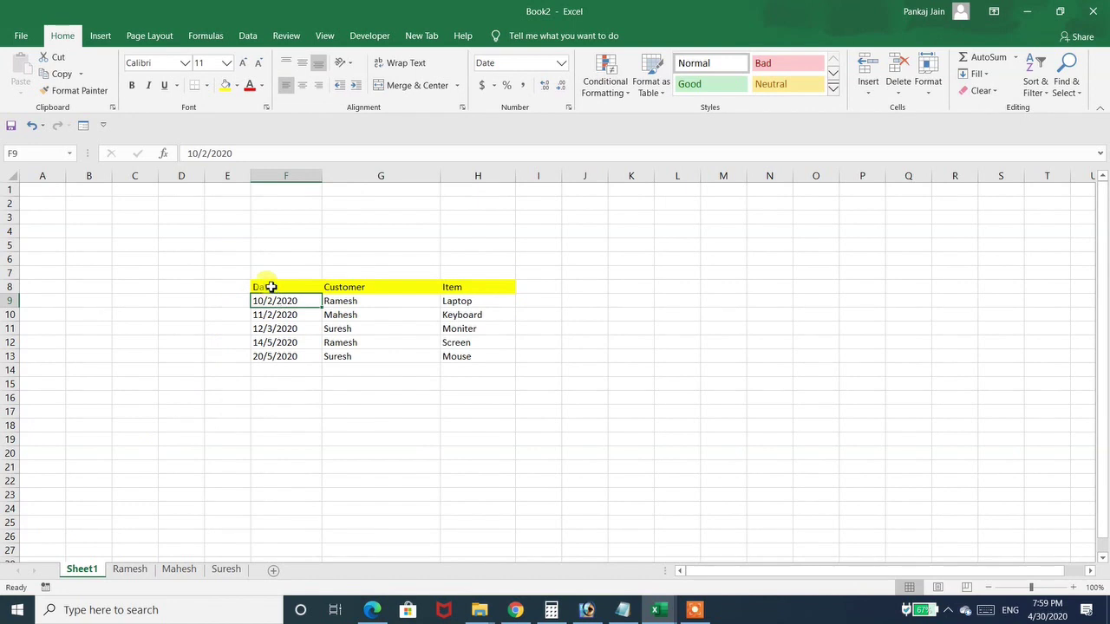
pyautogui.moveTo(271, 287); pyautogui.dragTo(489, 365)
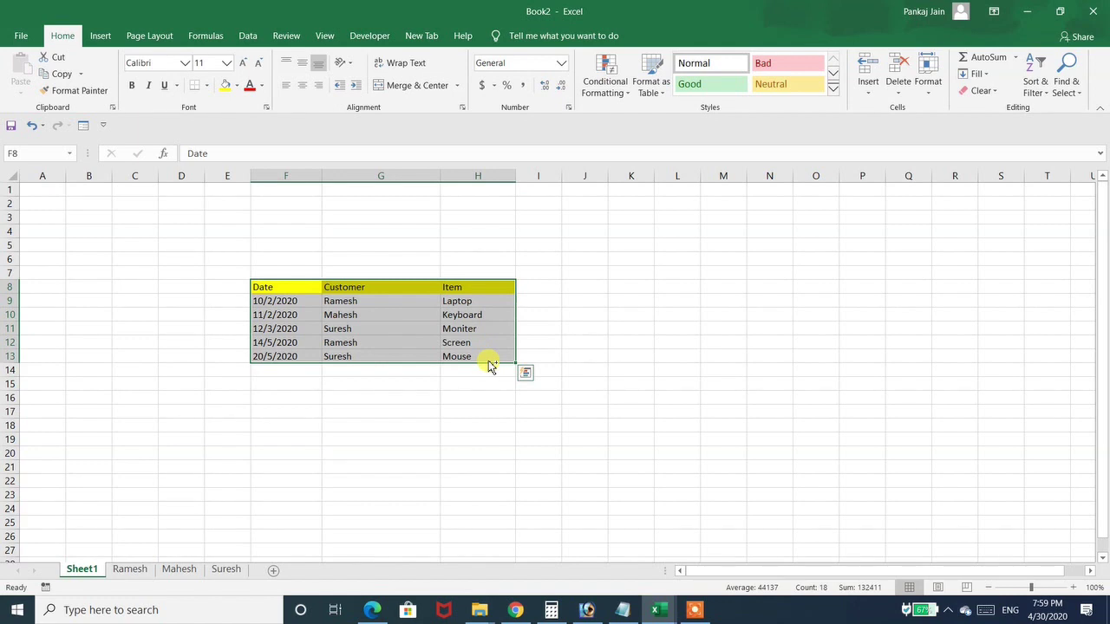
pyautogui.hotkey('ctrl', 't')
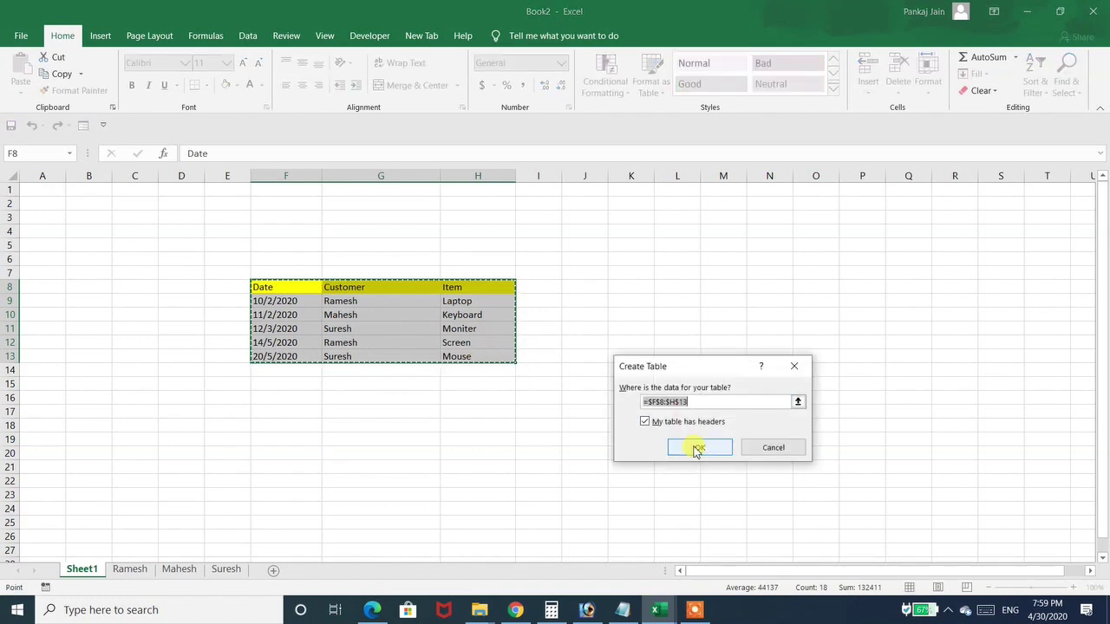
pyautogui.click(699, 447)
pyautogui.click(412, 410)
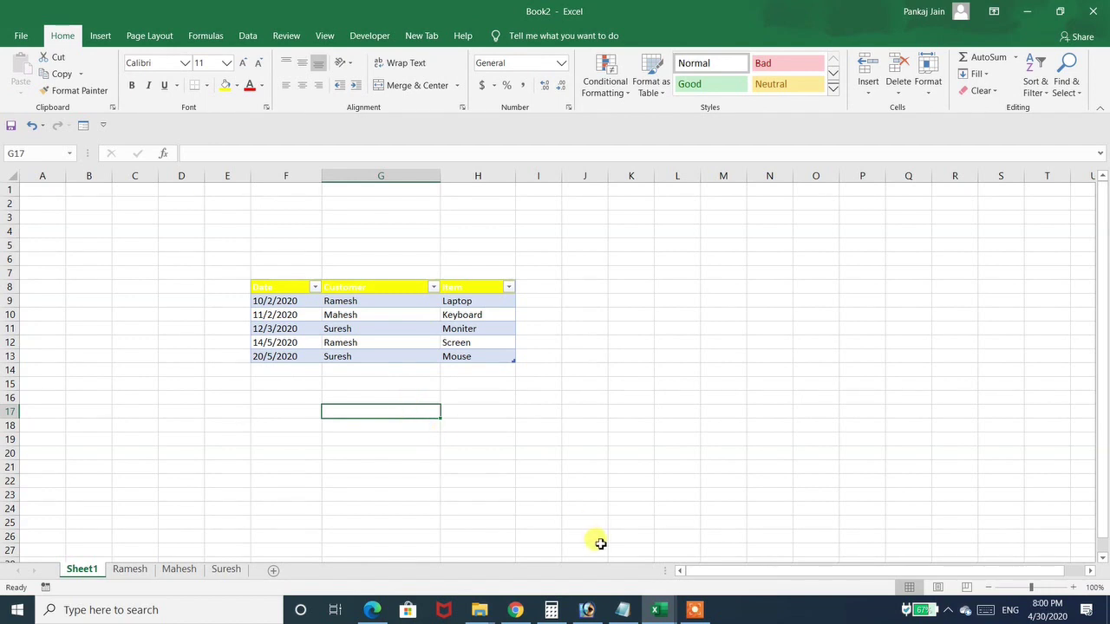
pyautogui.click(692, 611)
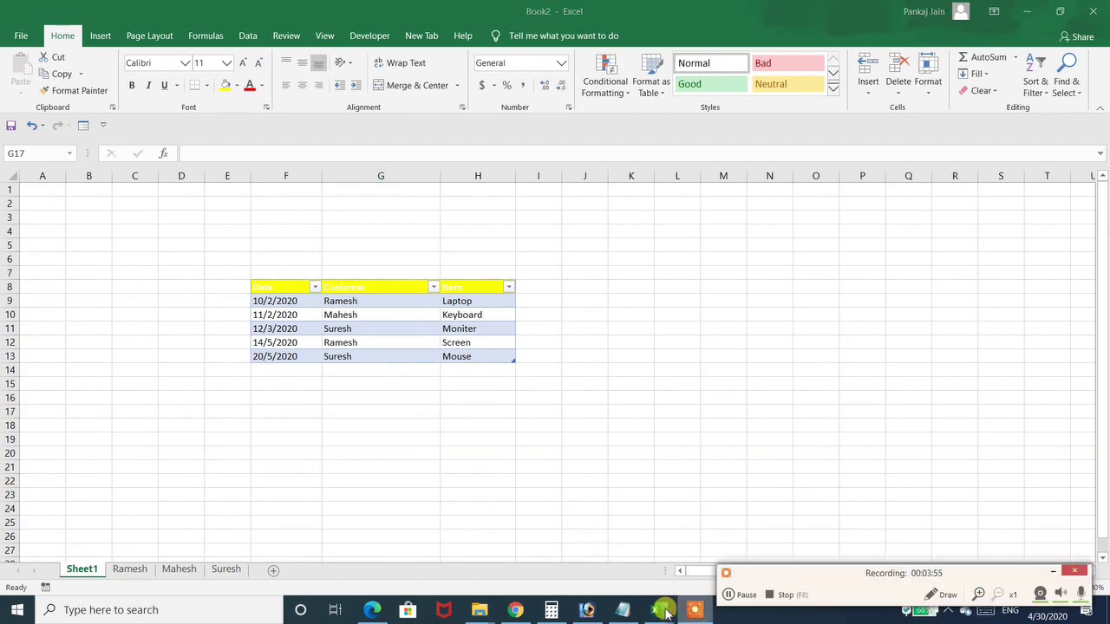
pyautogui.click(129, 572)
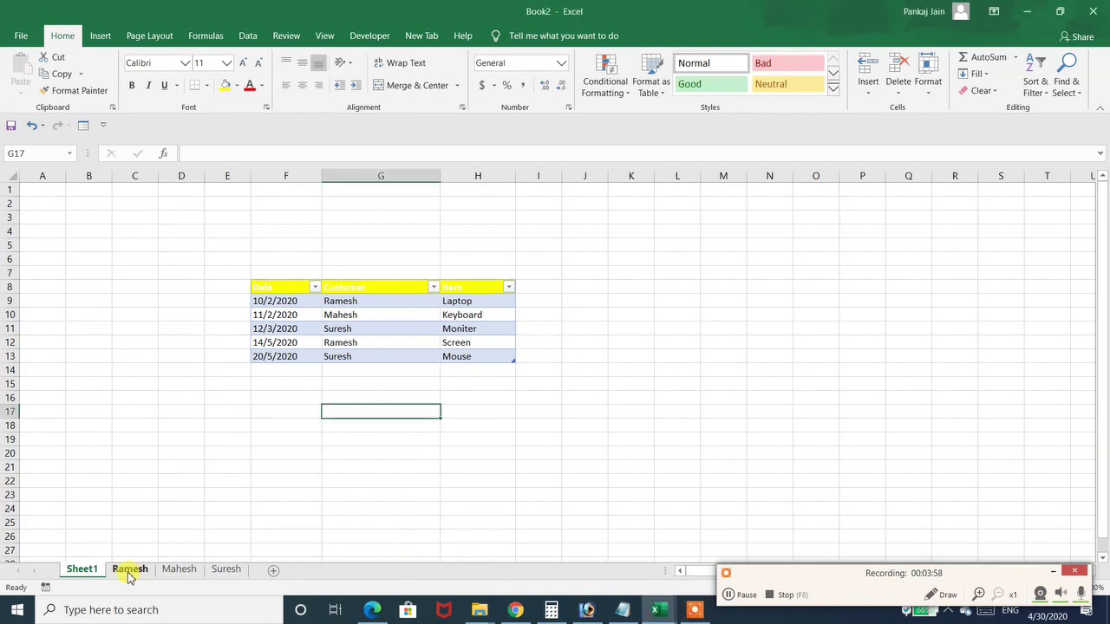
pyautogui.click(272, 231)
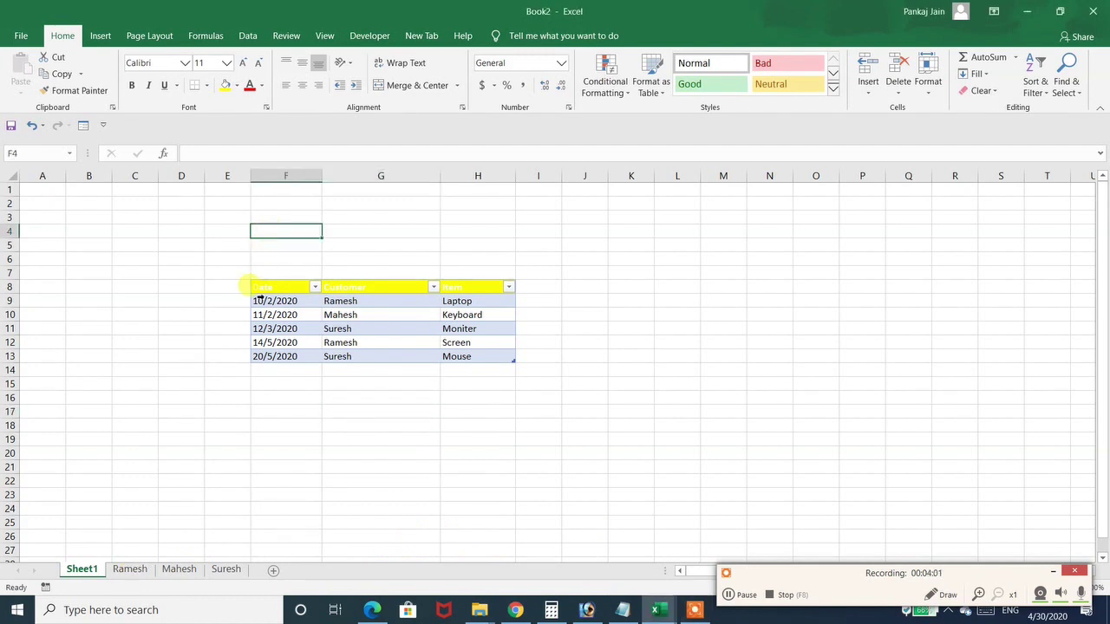
# Step: Fill the Customer label cell D2 on the first customer's sheet with yellow
pyautogui.click(137, 571)
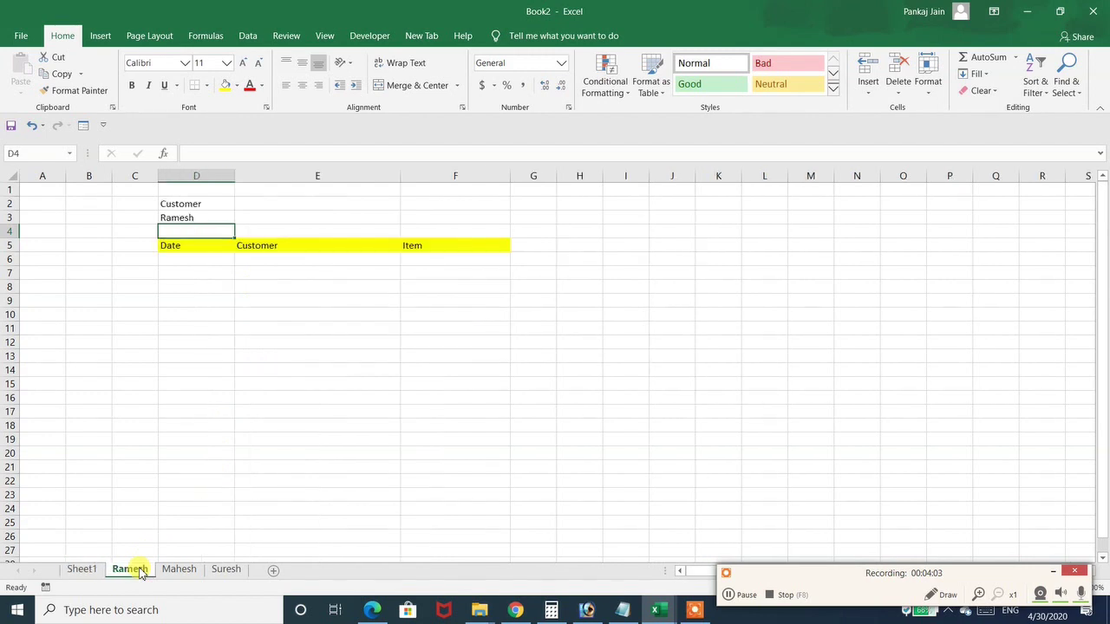
pyautogui.click(170, 203)
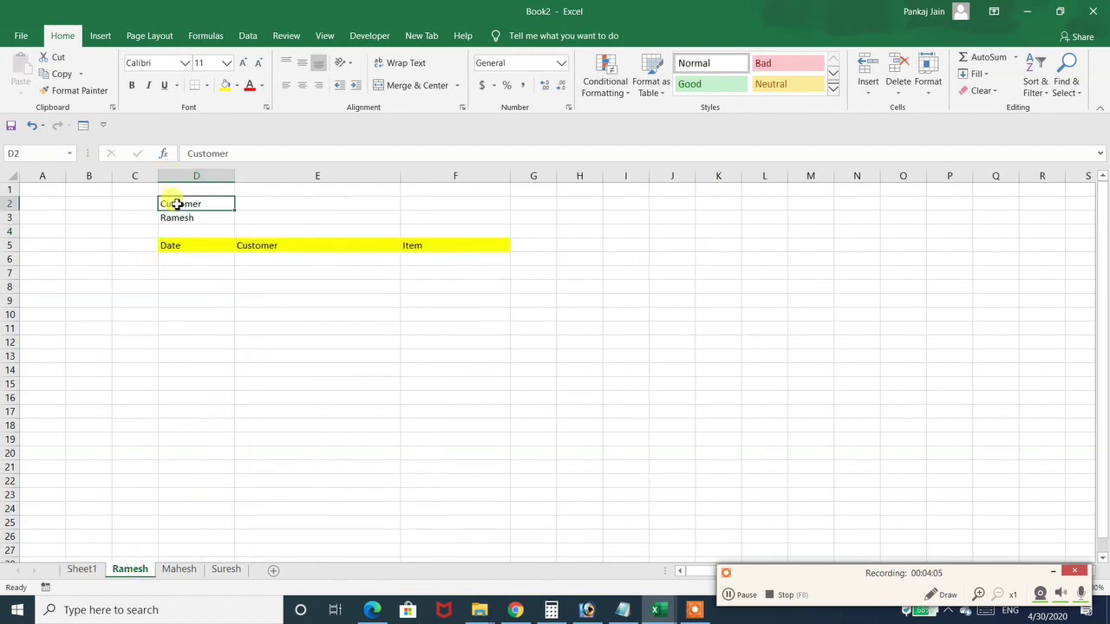
pyautogui.click(224, 85)
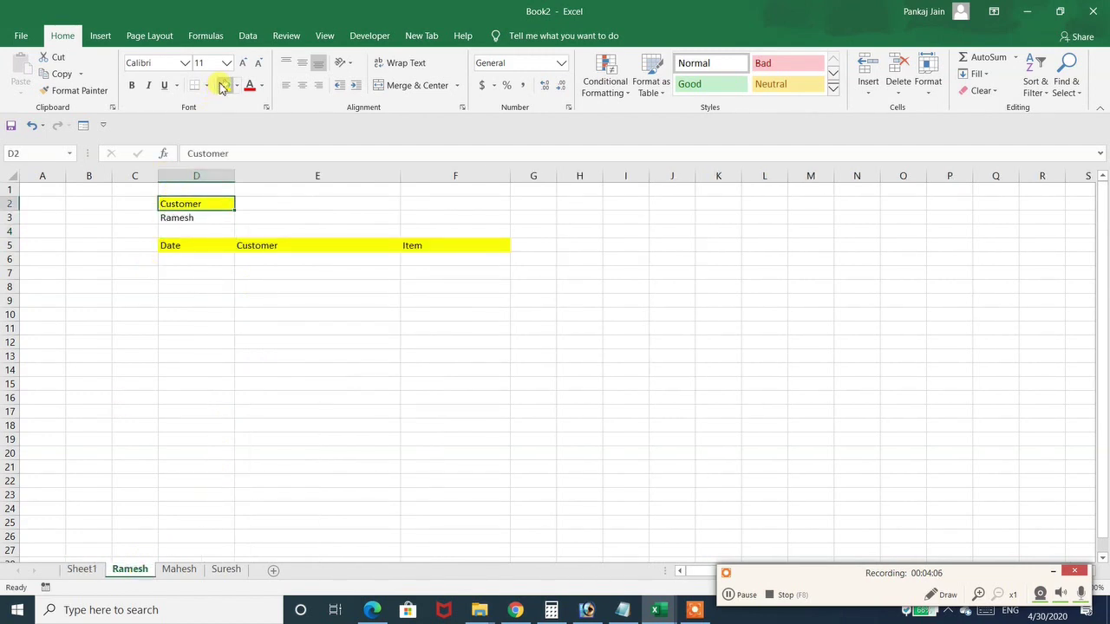
pyautogui.click(244, 286)
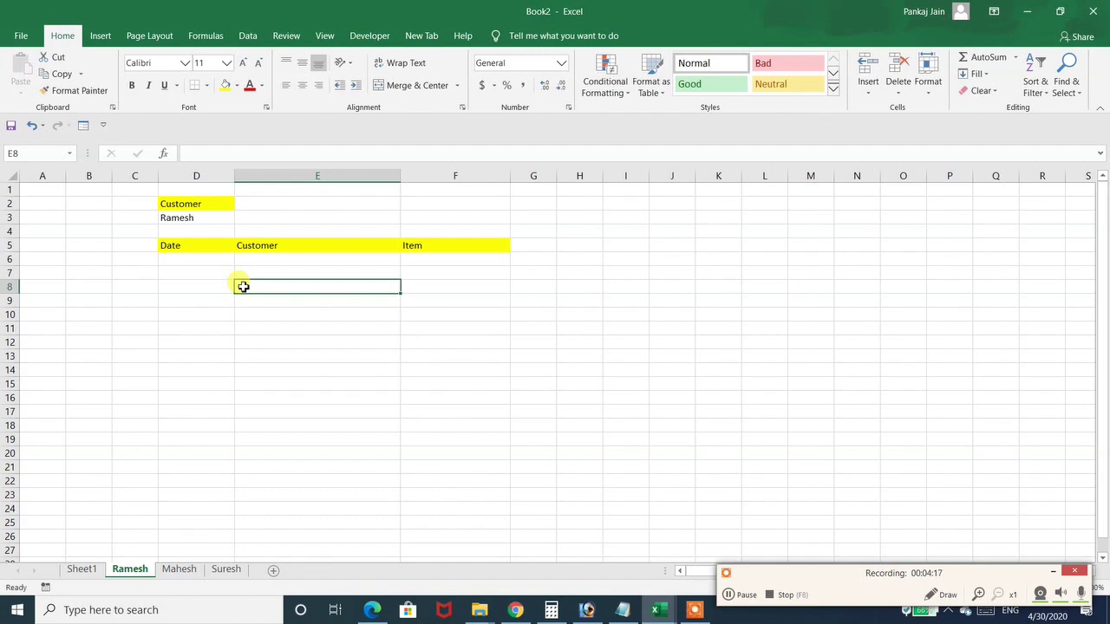
pyautogui.click(410, 205)
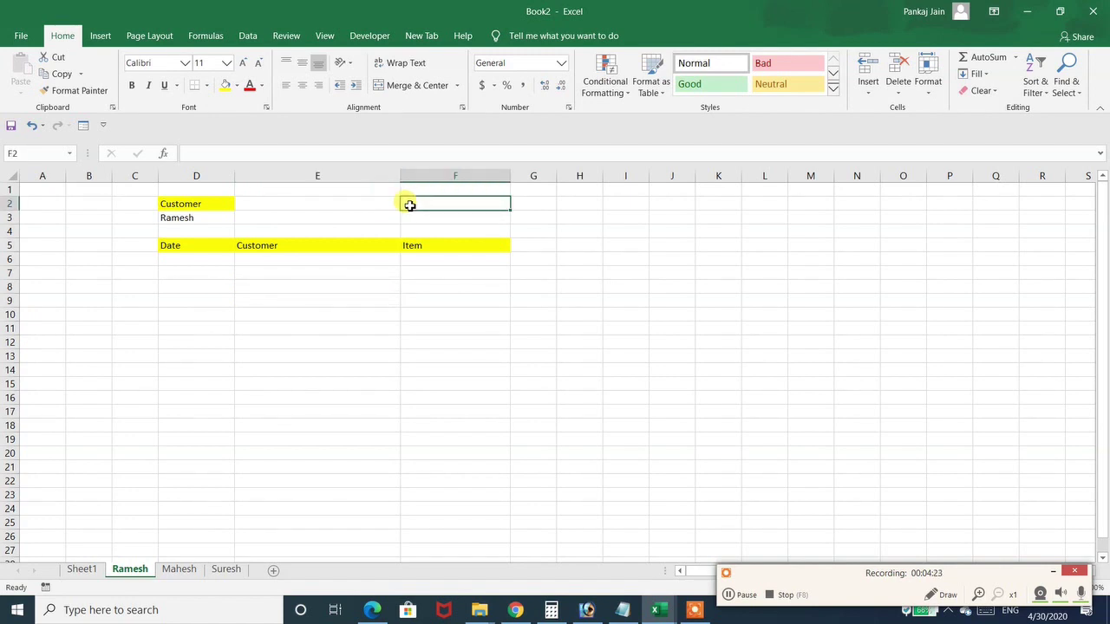
# Step: Start recording a macro named after the first customer, stored in This Workbook
pyautogui.click(326, 38)
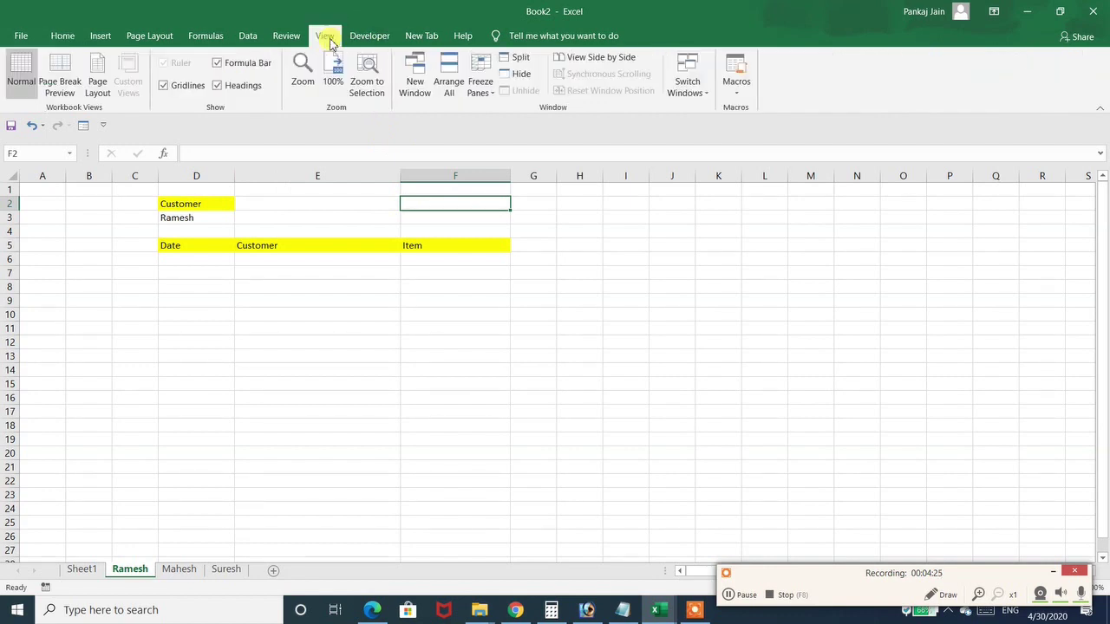
pyautogui.click(735, 92)
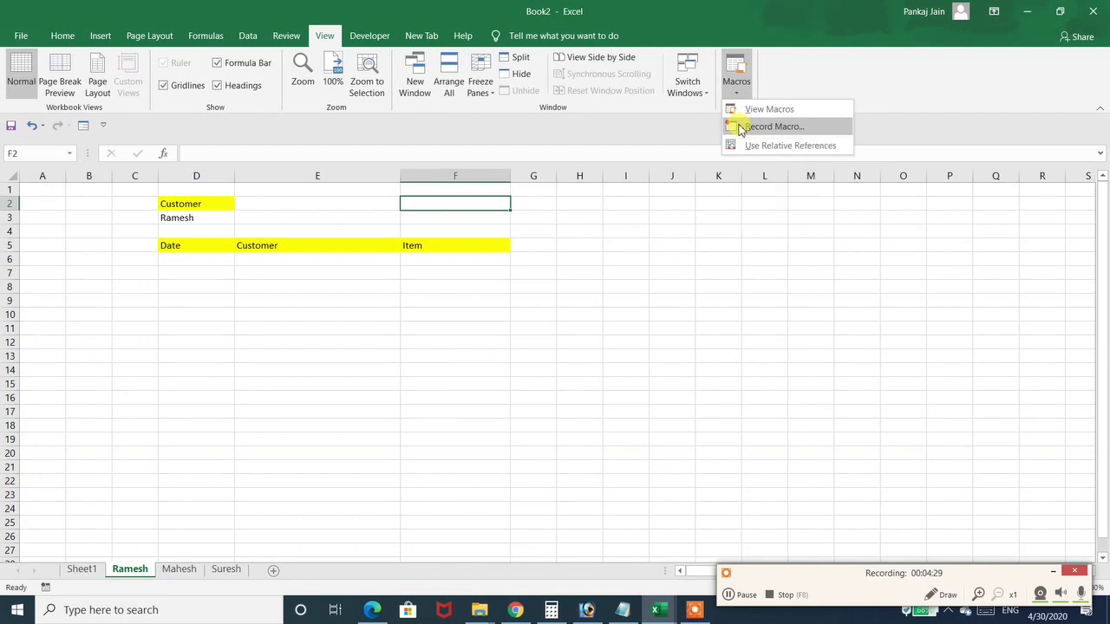
pyautogui.click(772, 126)
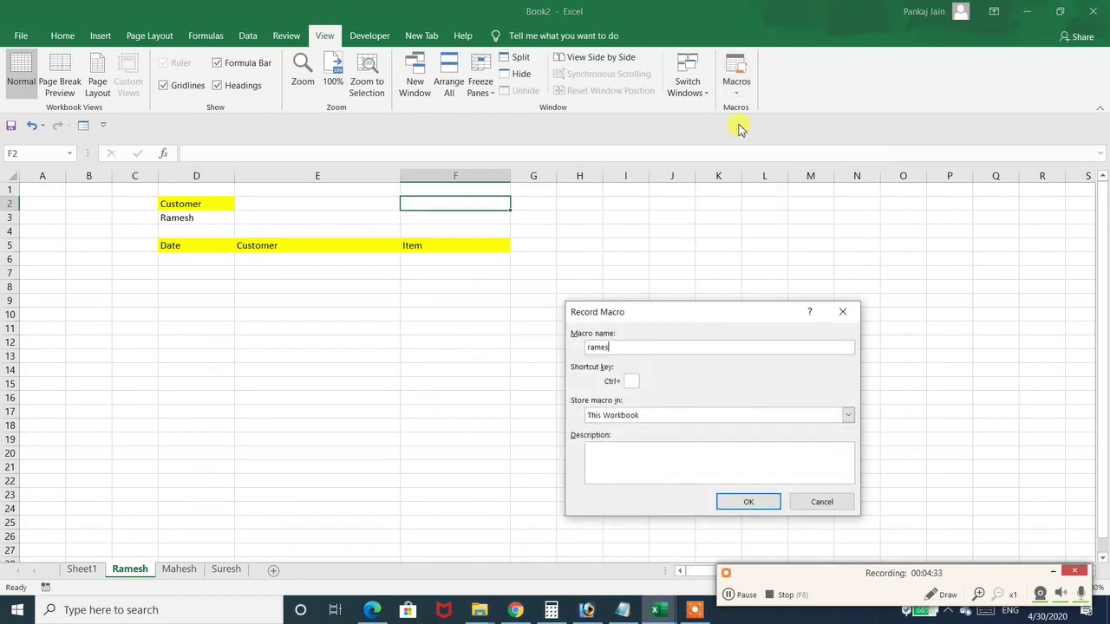
pyautogui.click(749, 503)
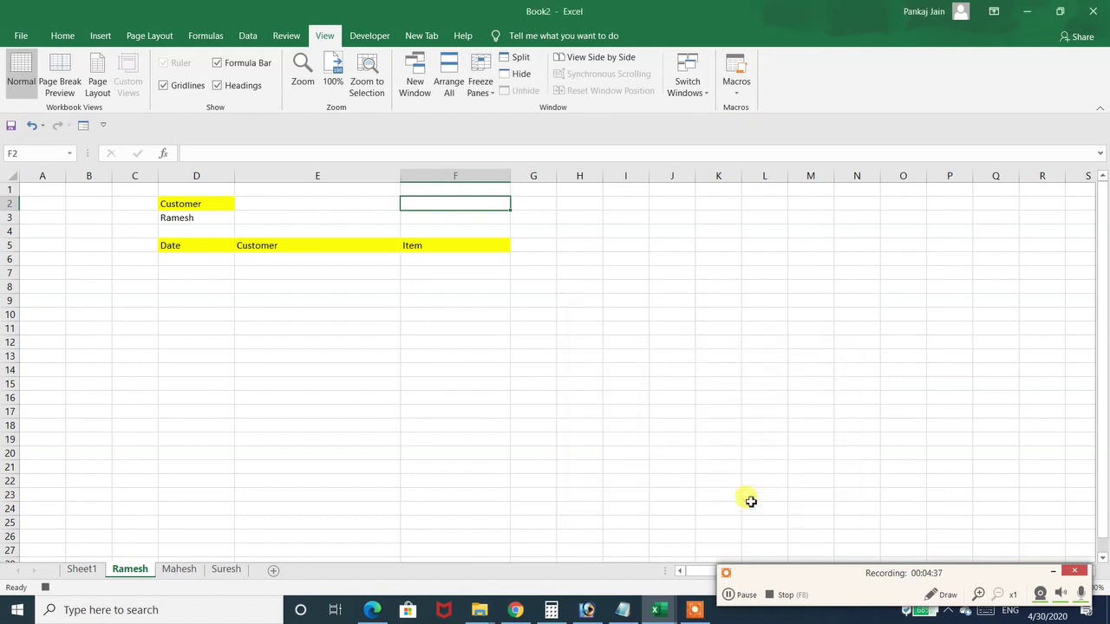
# Step: Start an Advanced Filter on the first customer's sheet and choose to copy the results to another location
pyautogui.click(249, 37)
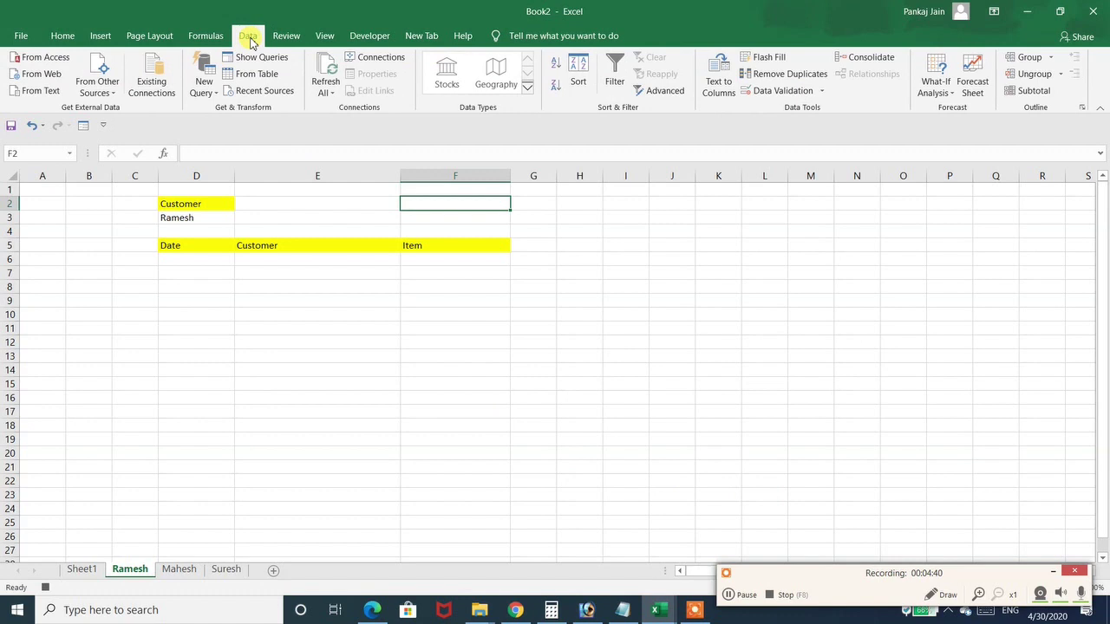
pyautogui.click(664, 91)
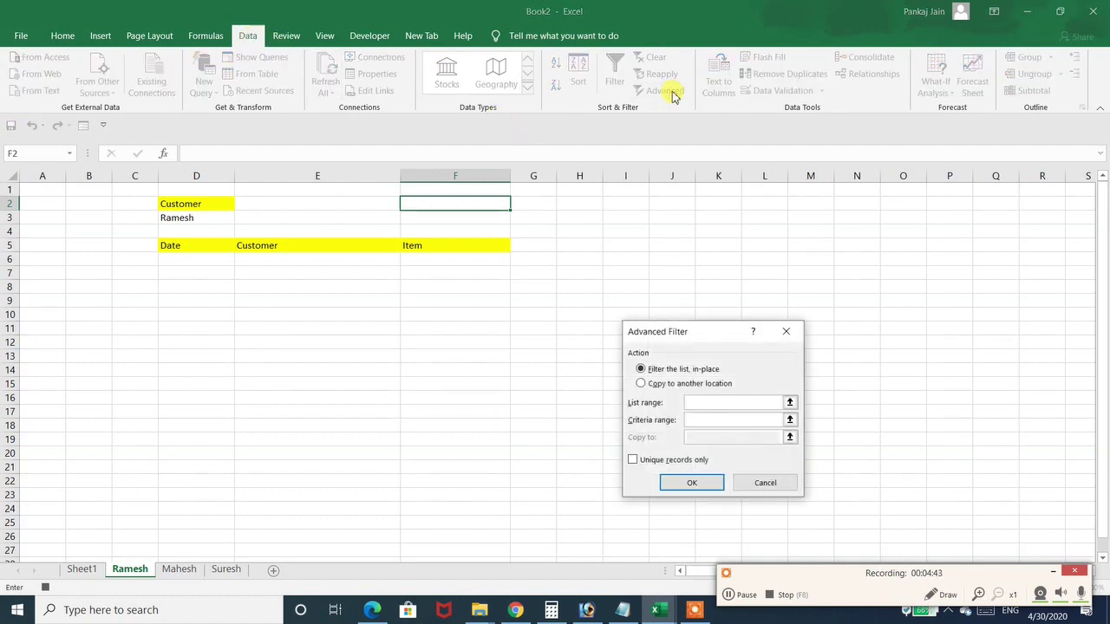
pyautogui.click(642, 386)
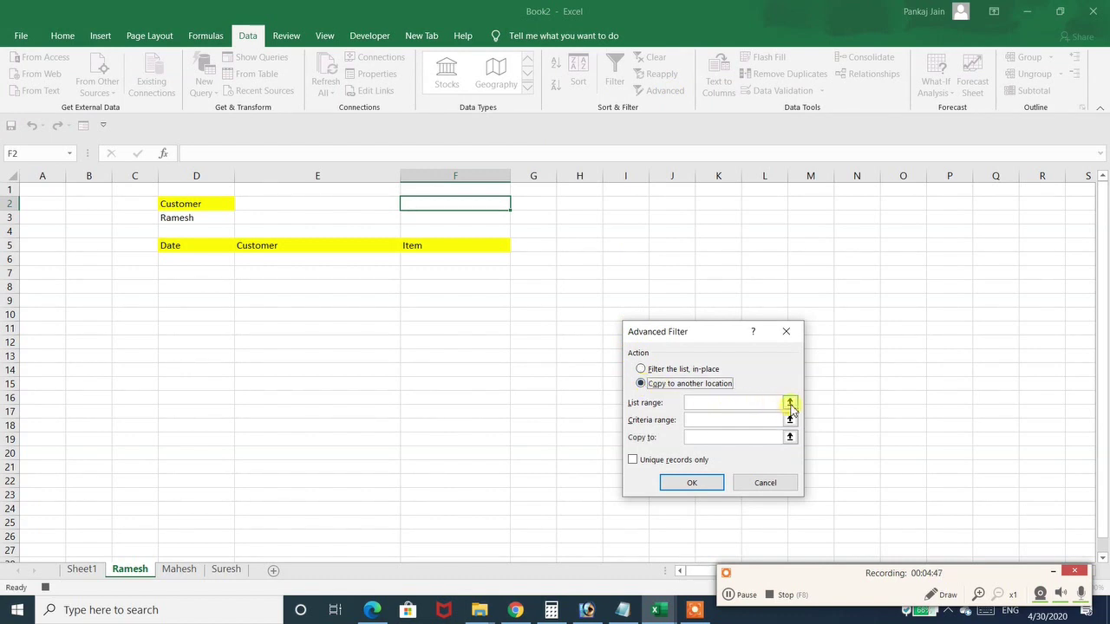
pyautogui.click(790, 404)
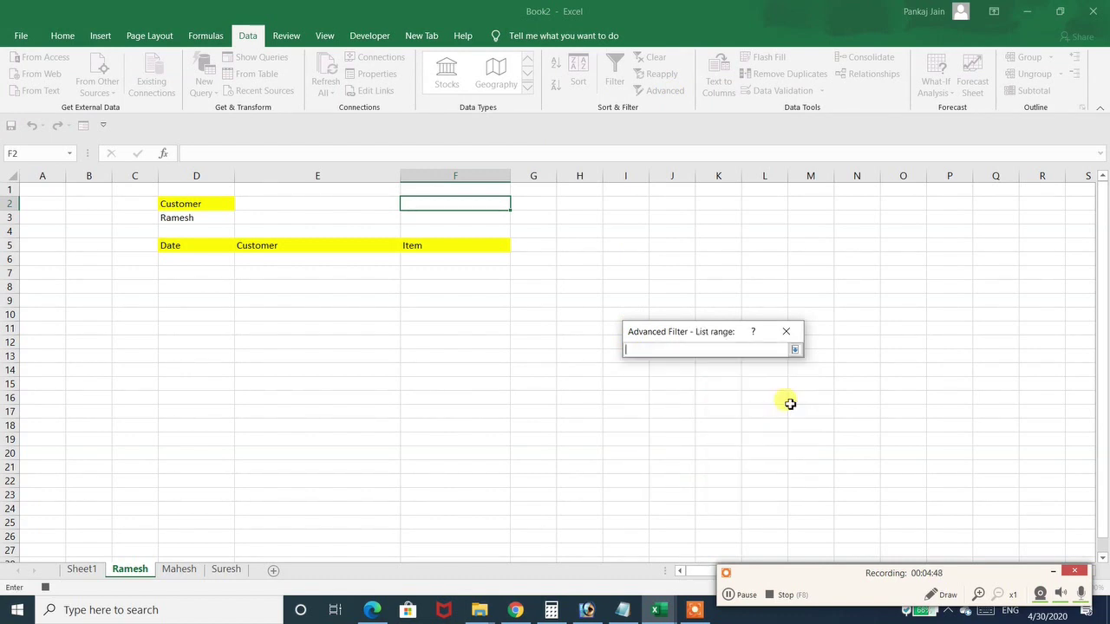
pyautogui.click(78, 570)
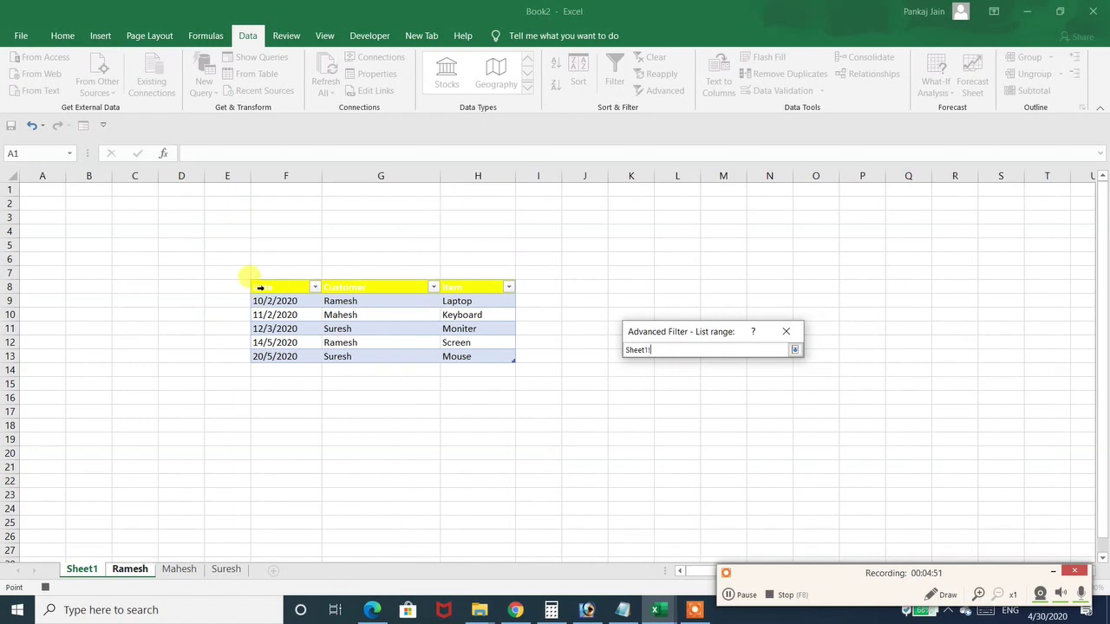
pyautogui.moveTo(284, 291); pyautogui.dragTo(492, 355)
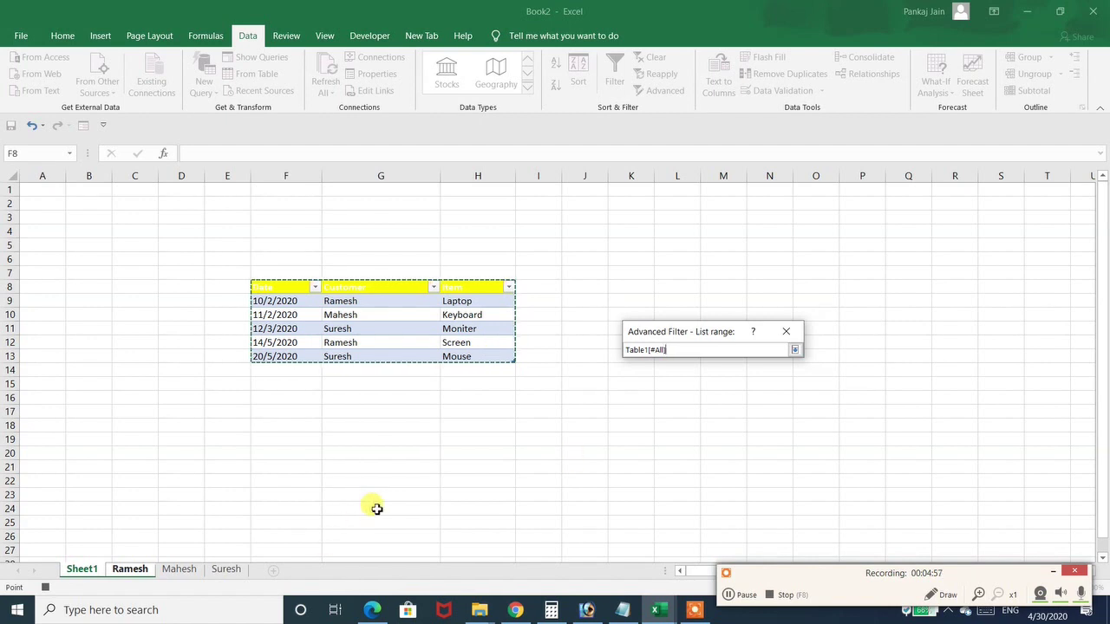
pyautogui.click(794, 351)
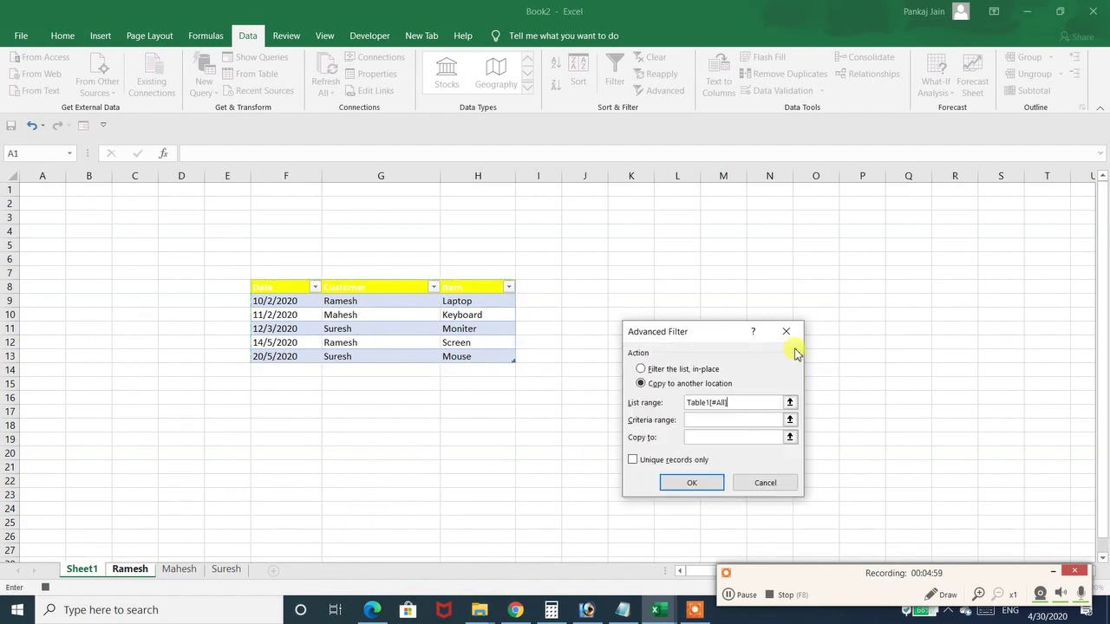
pyautogui.click(138, 572)
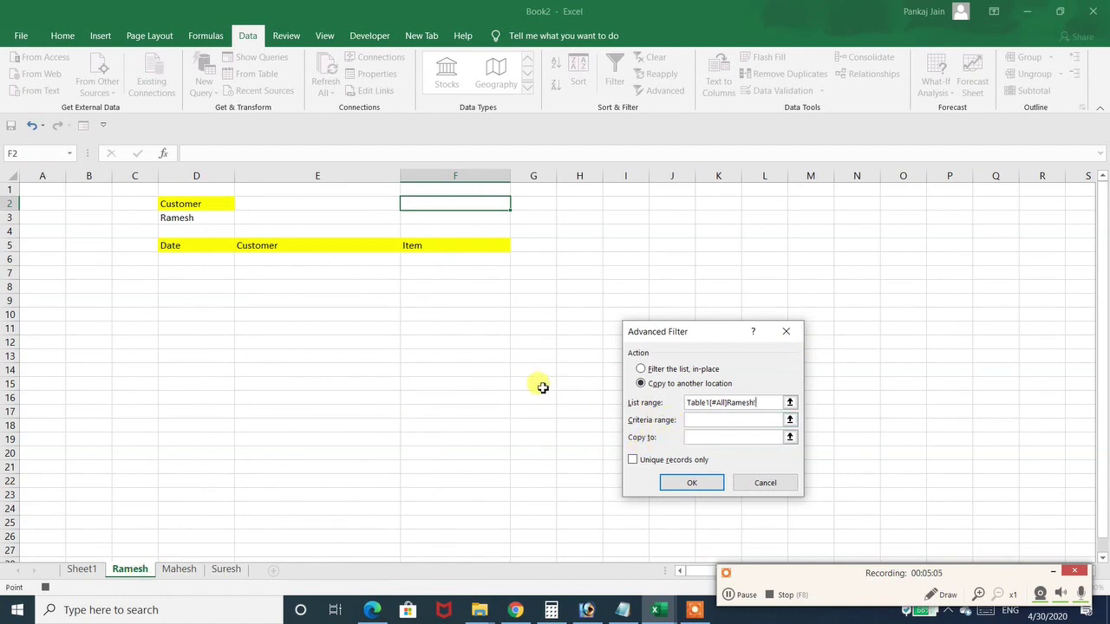
pyautogui.moveTo(183, 205); pyautogui.dragTo(186, 216)
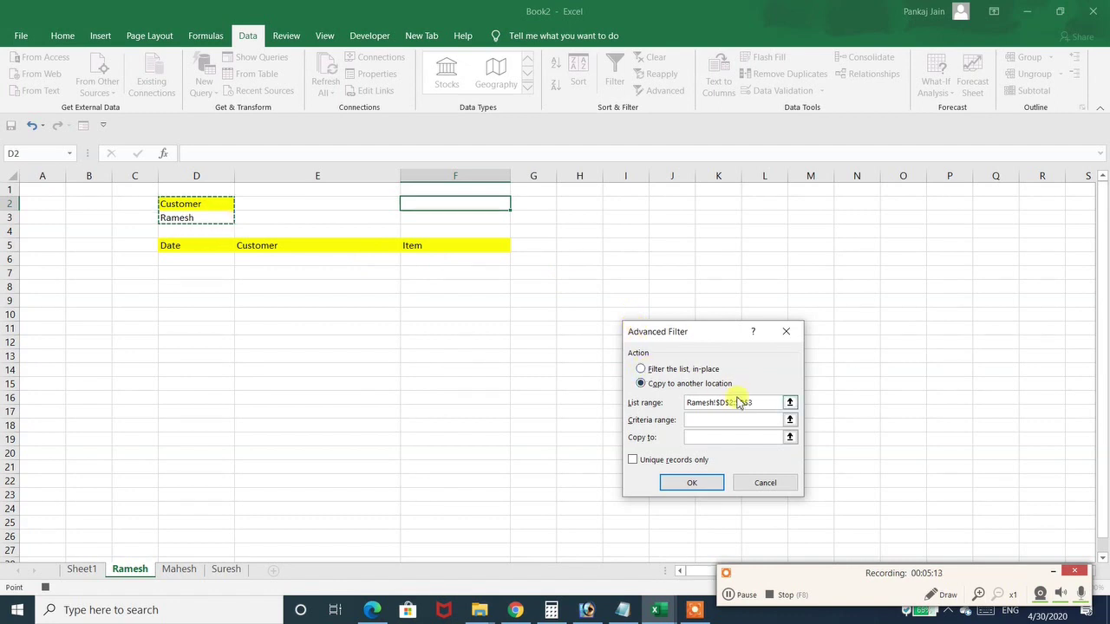
pyautogui.moveTo(761, 401); pyautogui.dragTo(634, 406)
pyautogui.press('BackSpace')
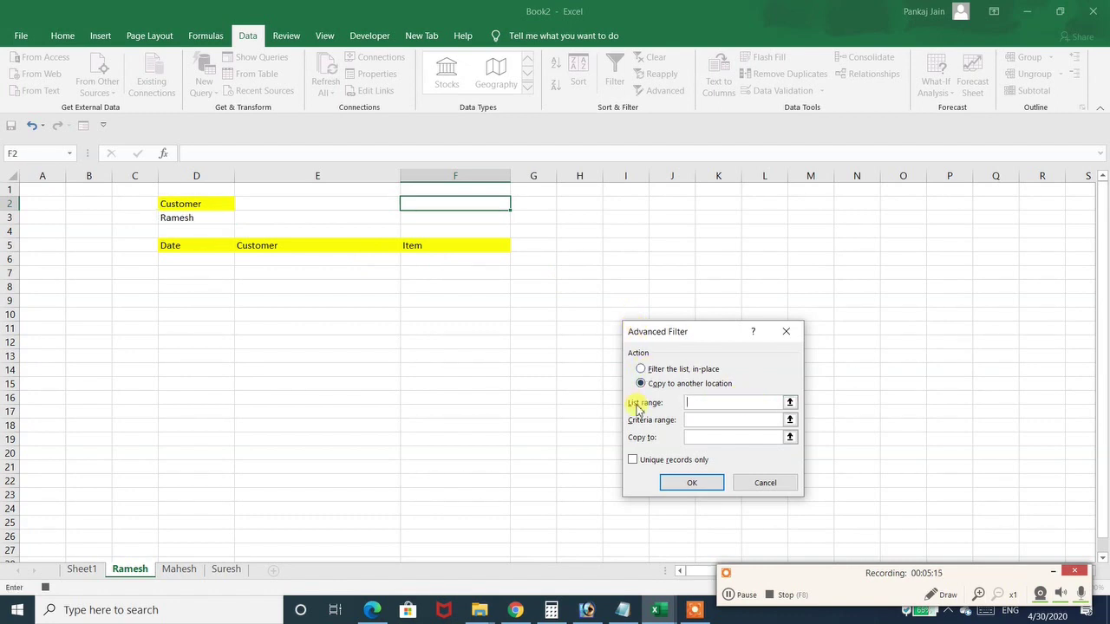
# Step: Set the filter's list range to the entire sales table on Sheet1, Table1[#All]
pyautogui.click(790, 402)
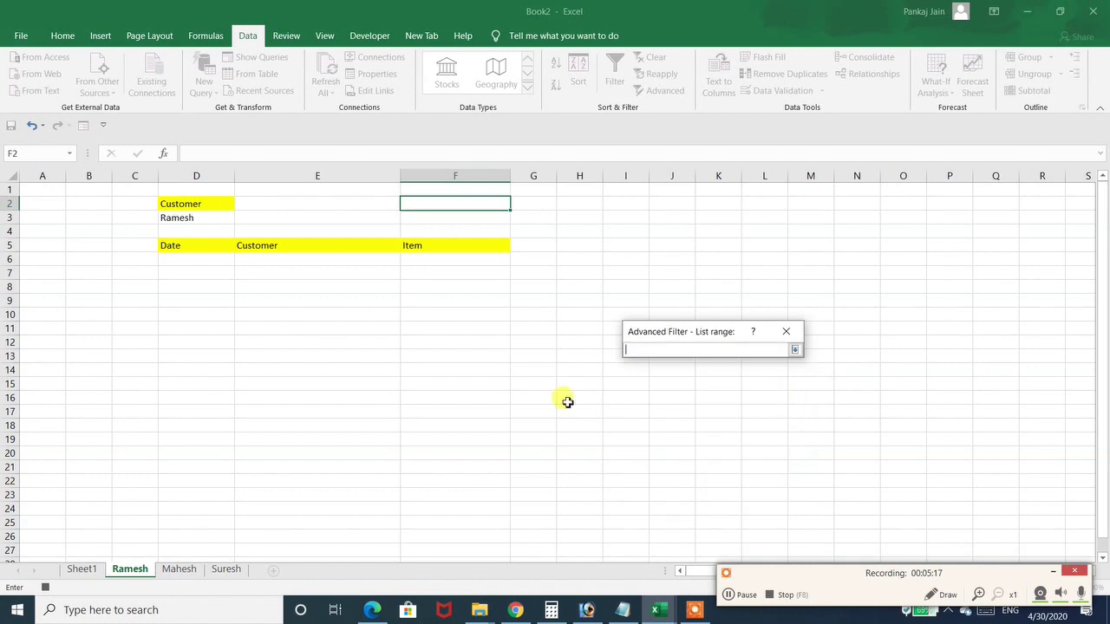
pyautogui.click(82, 570)
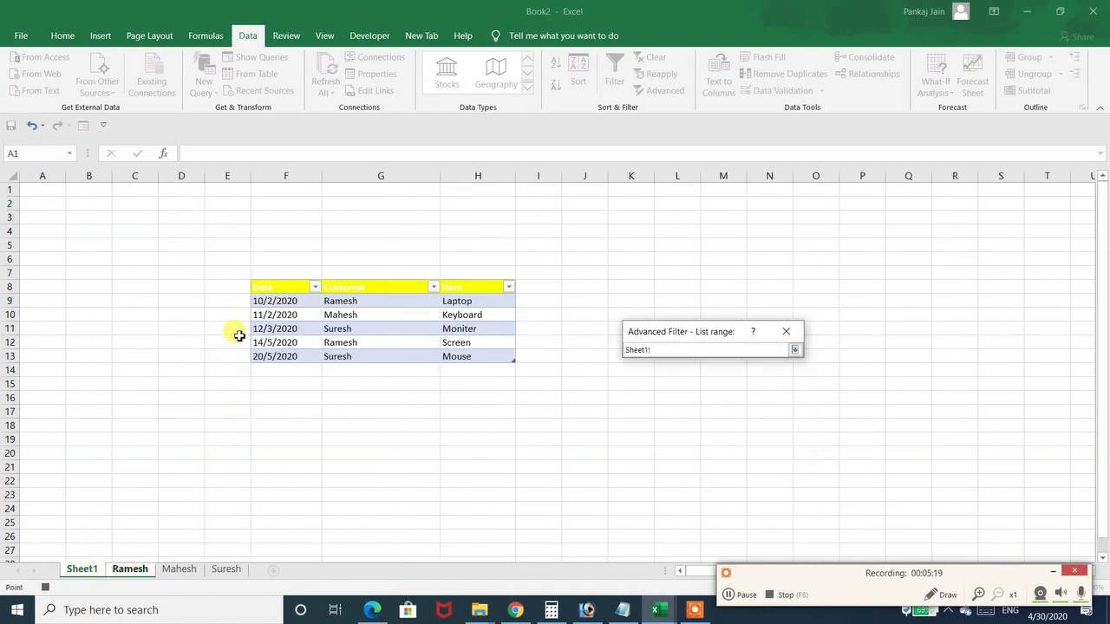
pyautogui.moveTo(269, 288); pyautogui.dragTo(460, 359)
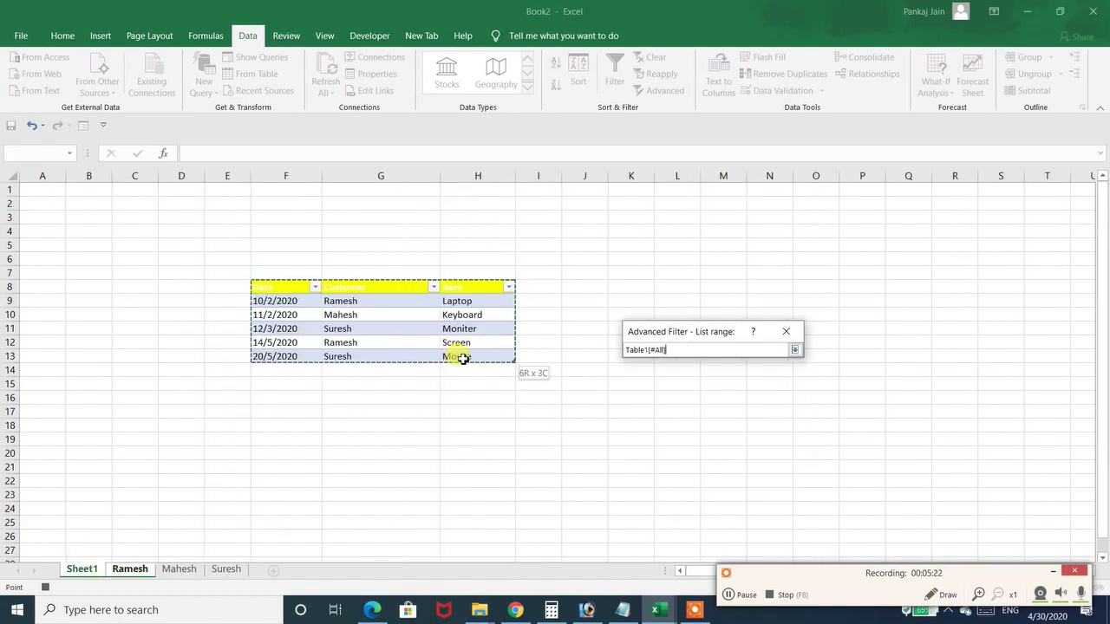
pyautogui.click(794, 350)
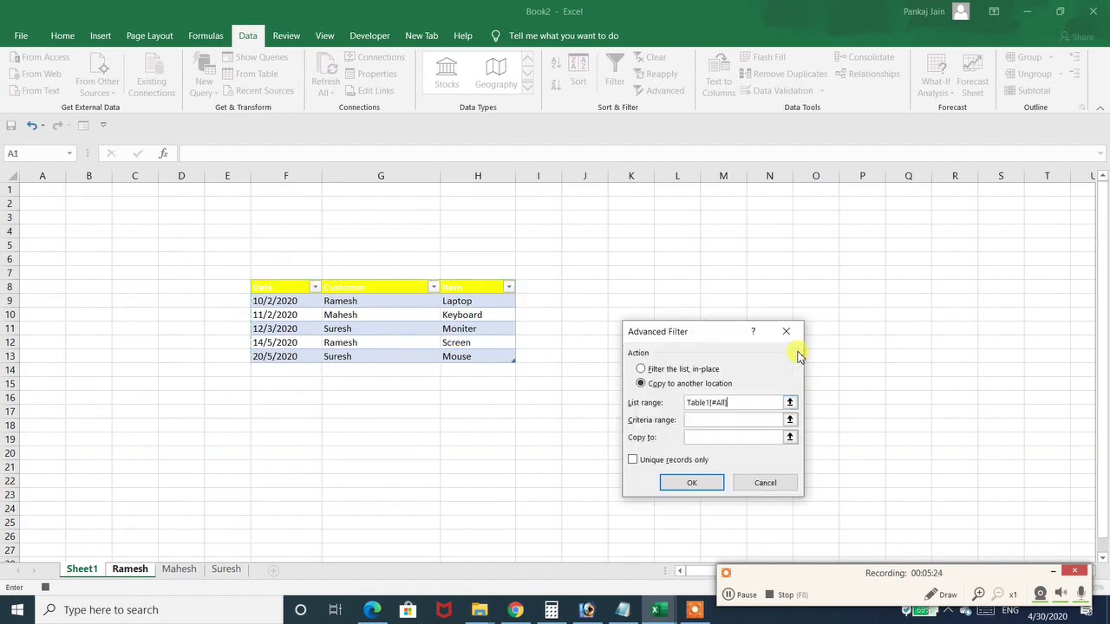
# Step: Set the criteria range to D2:D3 and the copy destination to the headers D5:F5, and run the filter
pyautogui.click(726, 420)
pyautogui.moveTo(199, 204); pyautogui.dragTo(201, 220)
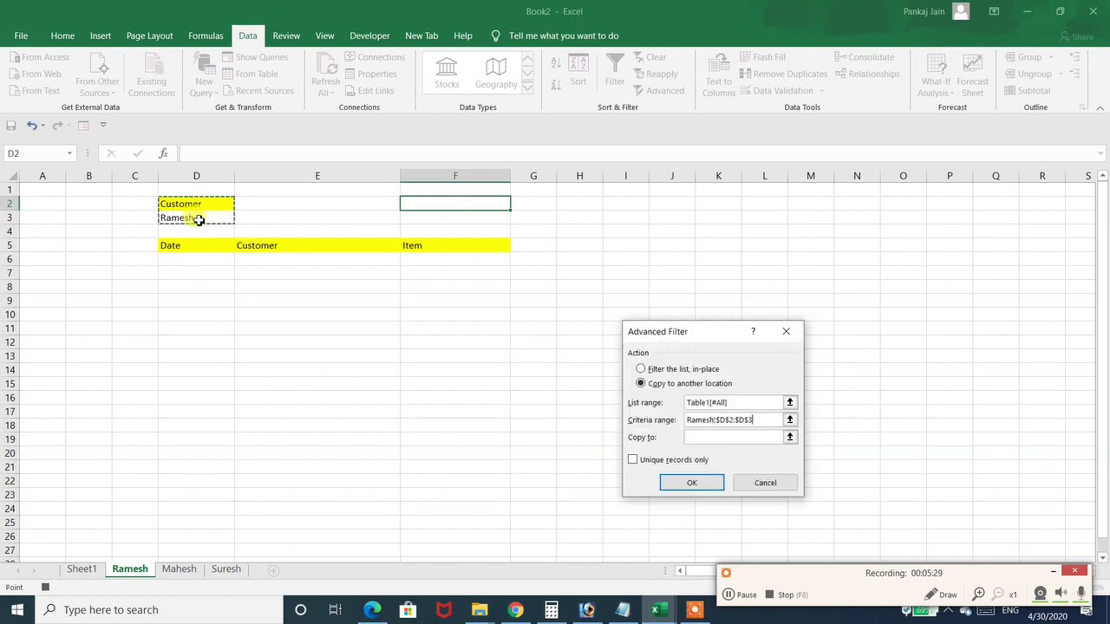
pyautogui.click(709, 438)
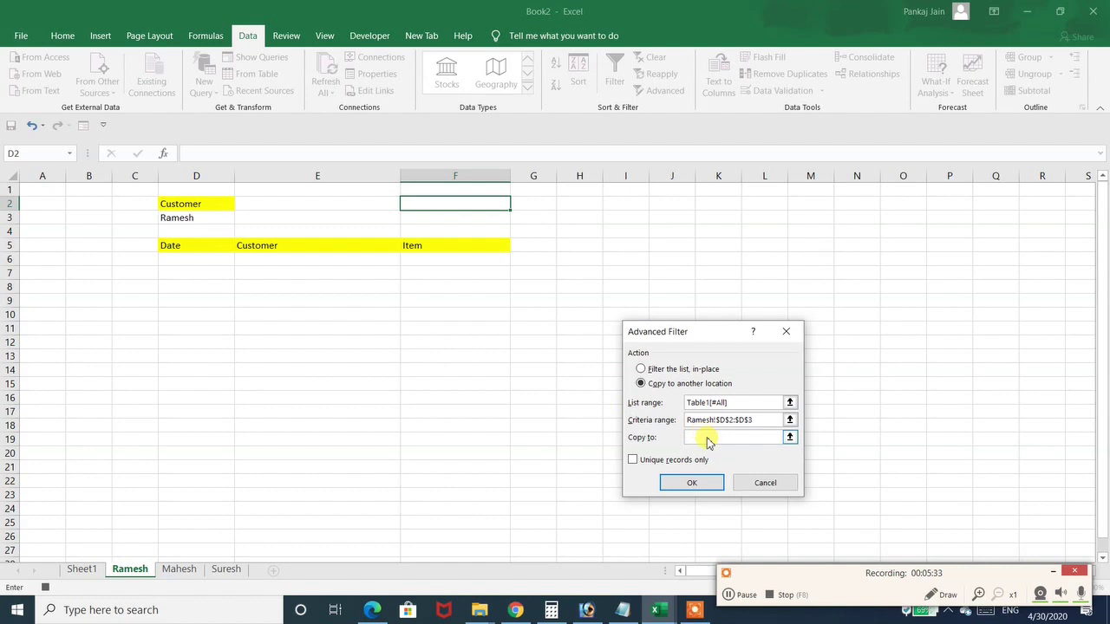
pyautogui.moveTo(171, 246); pyautogui.dragTo(448, 251)
pyautogui.click(671, 484)
pyautogui.click(672, 483)
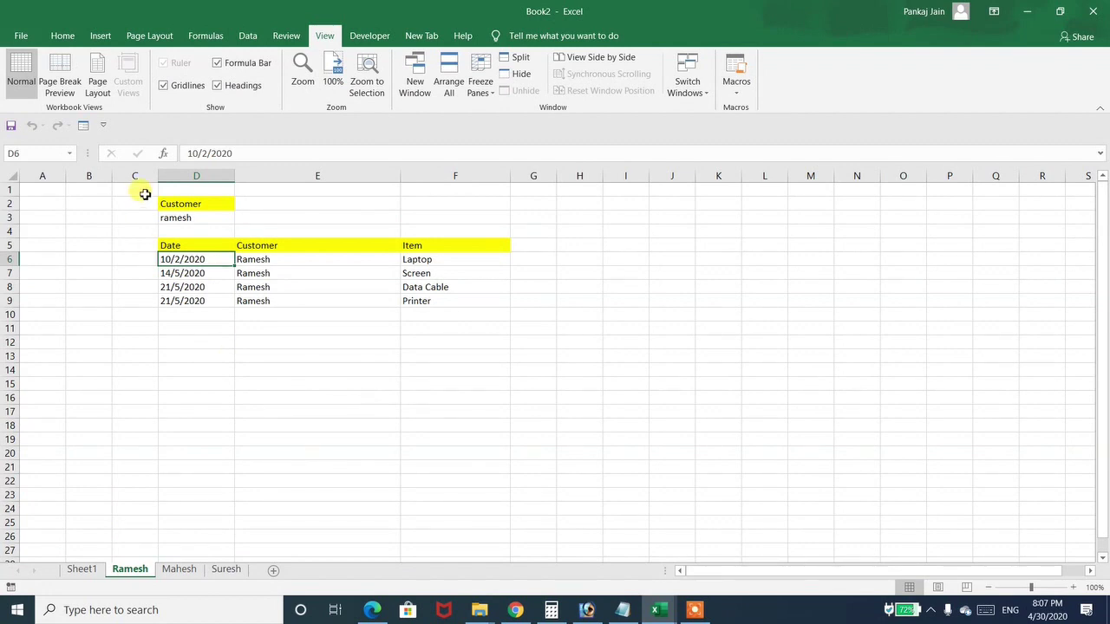
# Step: Replace the criterion in D3 with the second customer's name and run this workbook's recorded filter macro
pyautogui.click(179, 218)
pyautogui.write('mah')
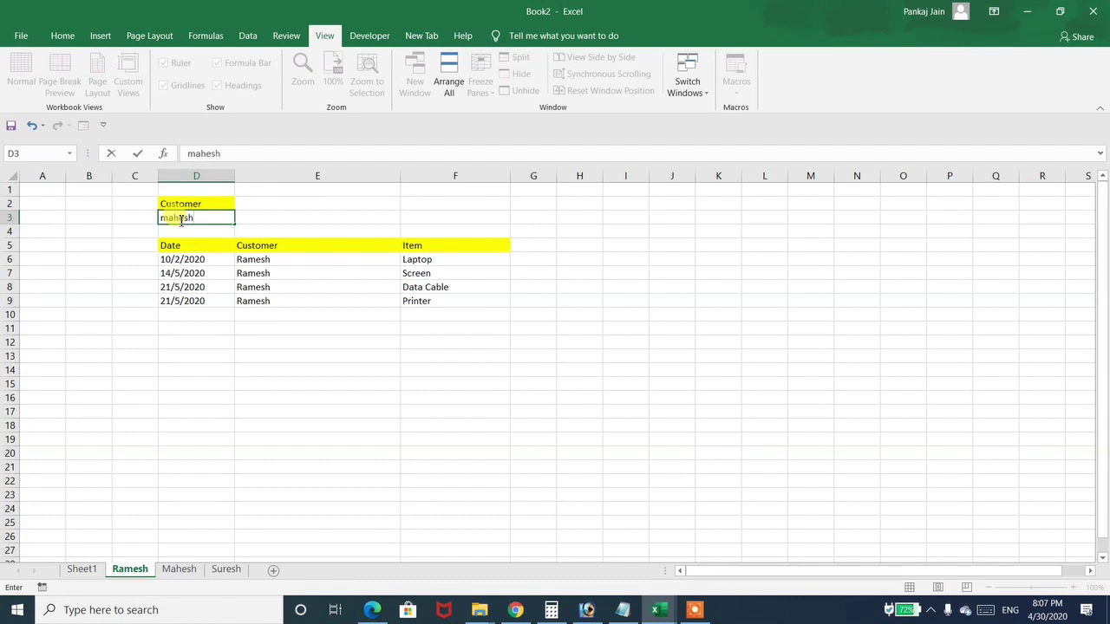
pyautogui.click(458, 204)
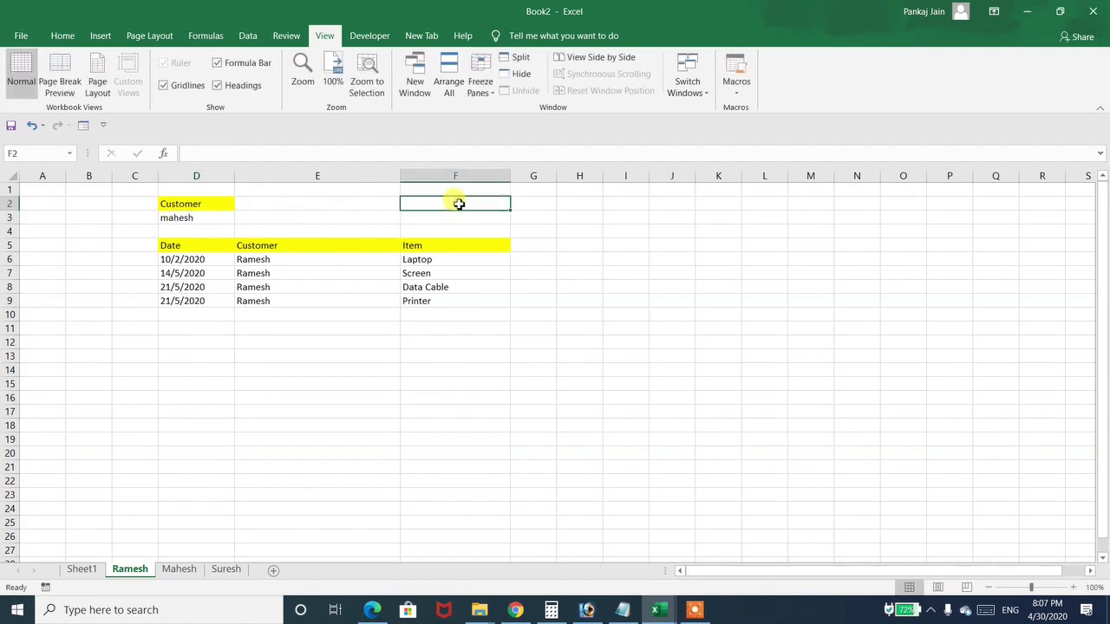
pyautogui.click(736, 82)
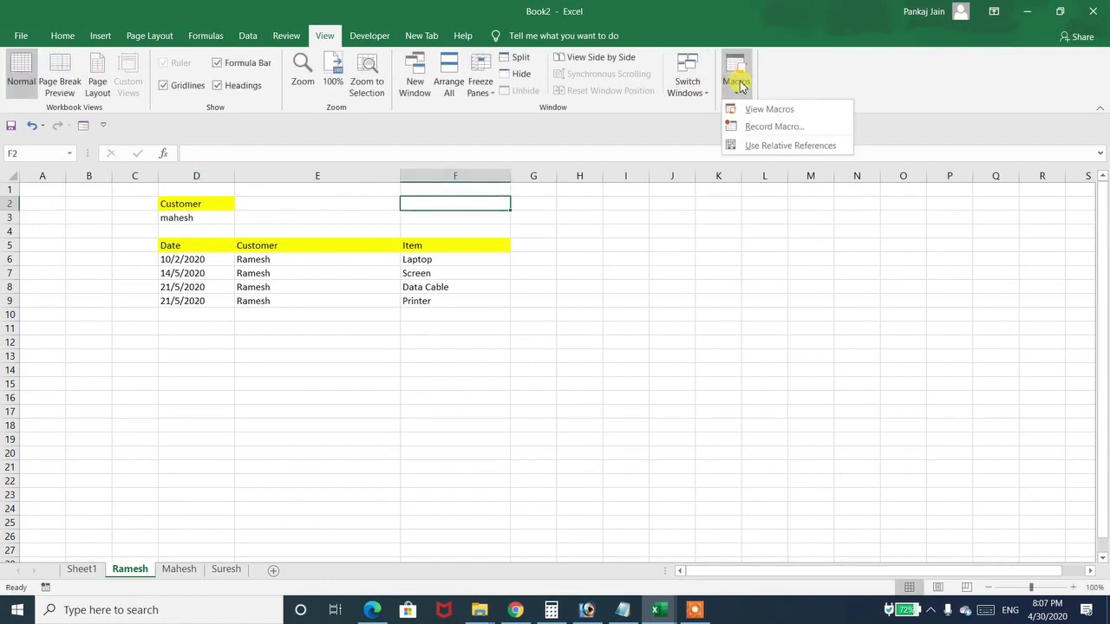
pyautogui.click(747, 110)
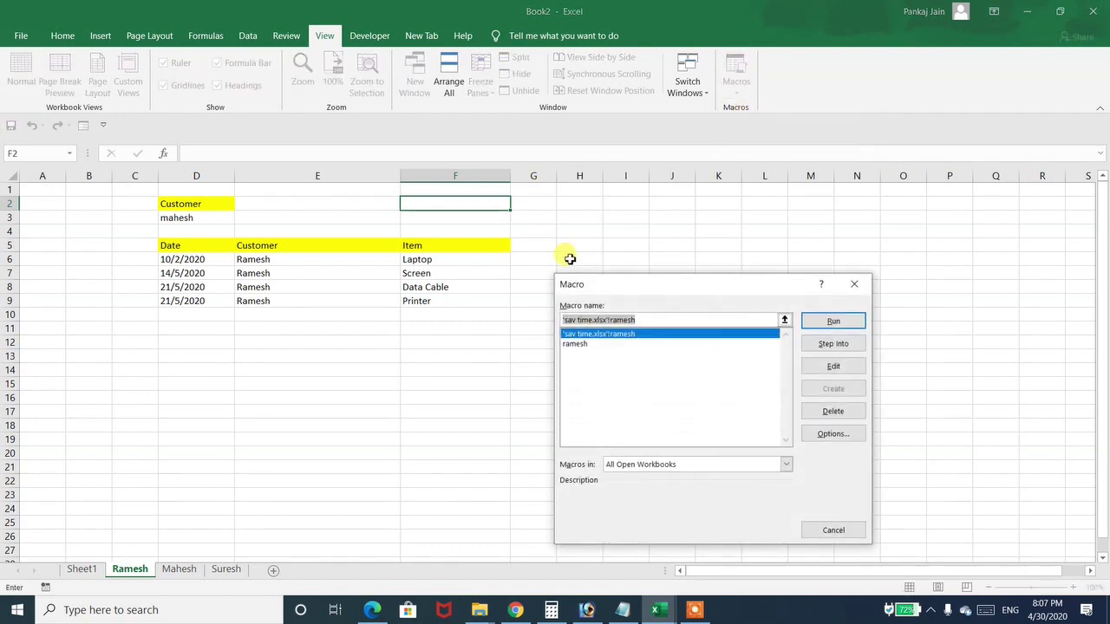
pyautogui.click(574, 344)
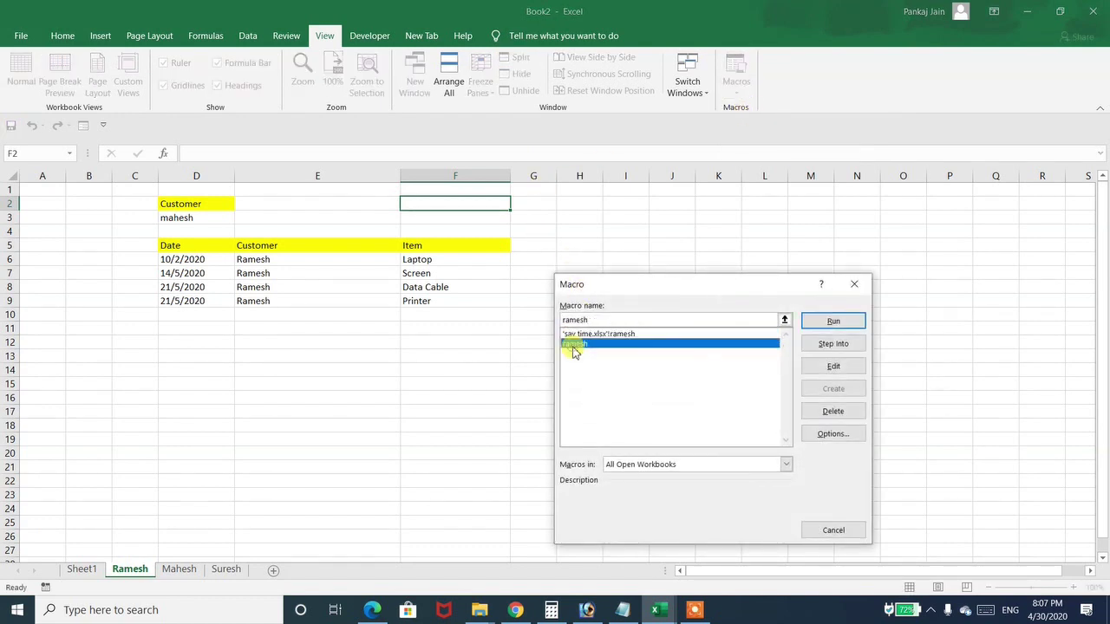
pyautogui.click(833, 321)
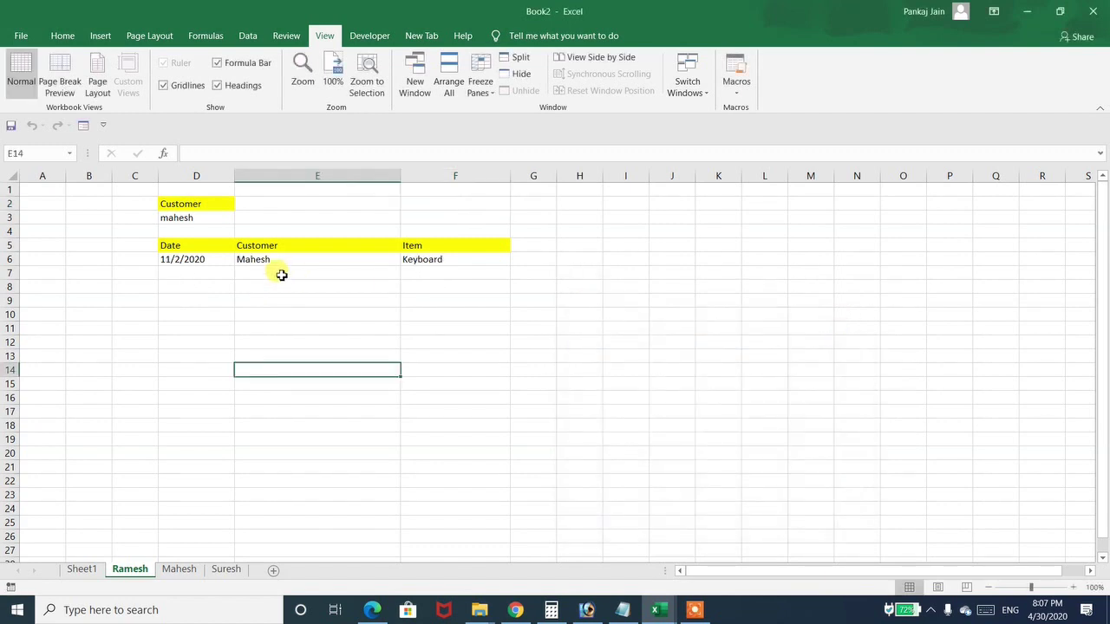
# Step: Replace the criterion in D3 with the third customer's name and rerun this workbook's filter macro
pyautogui.click(207, 219)
pyautogui.write('sur')
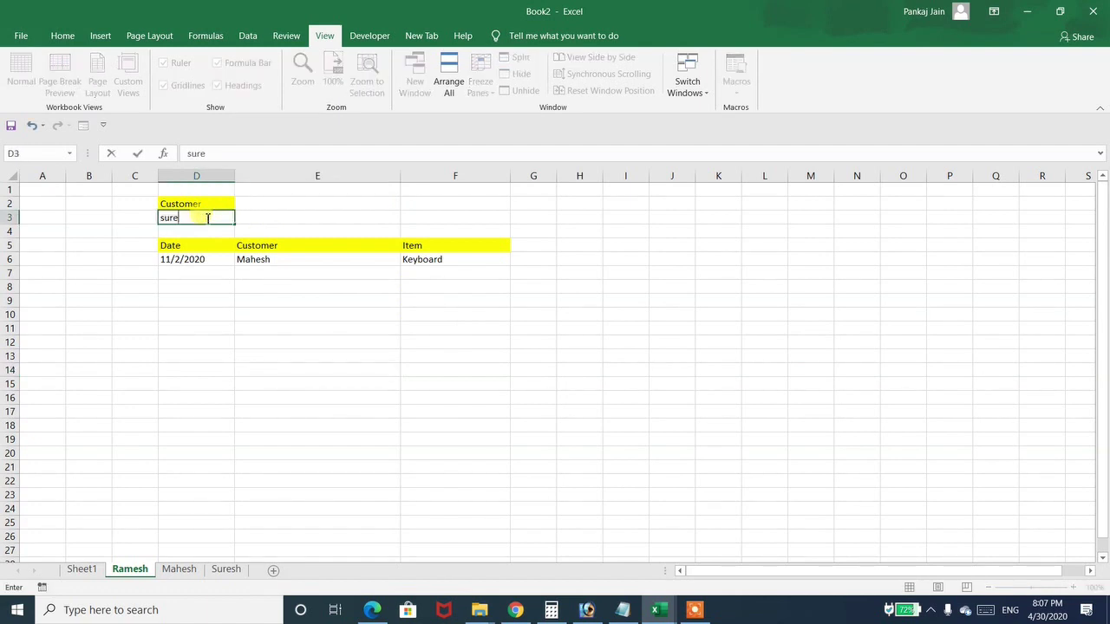
pyautogui.click(256, 221)
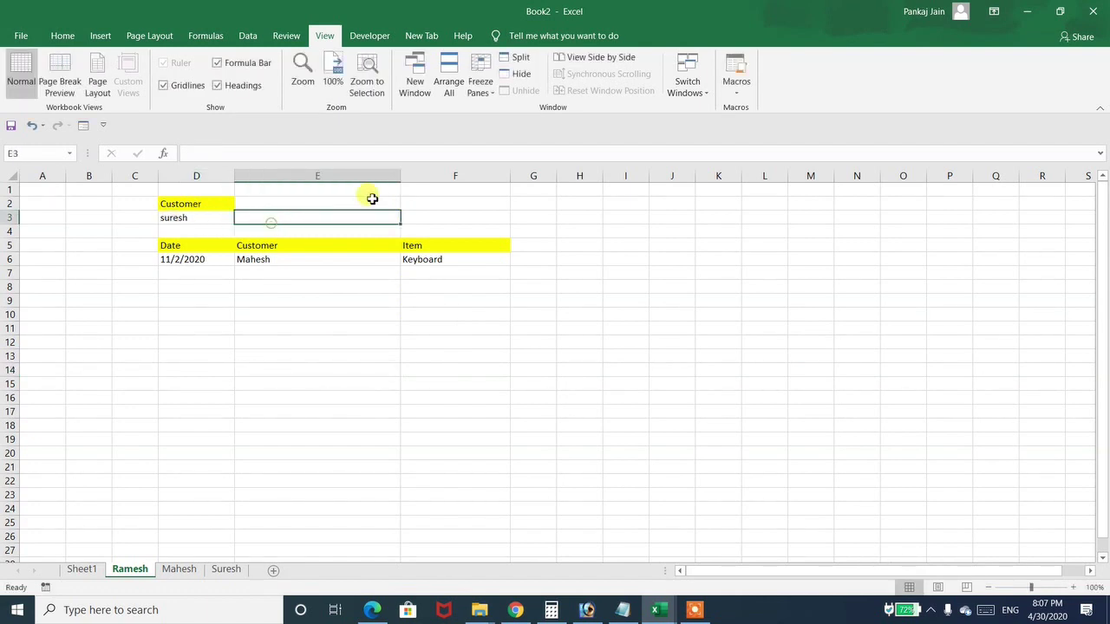
pyautogui.click(425, 207)
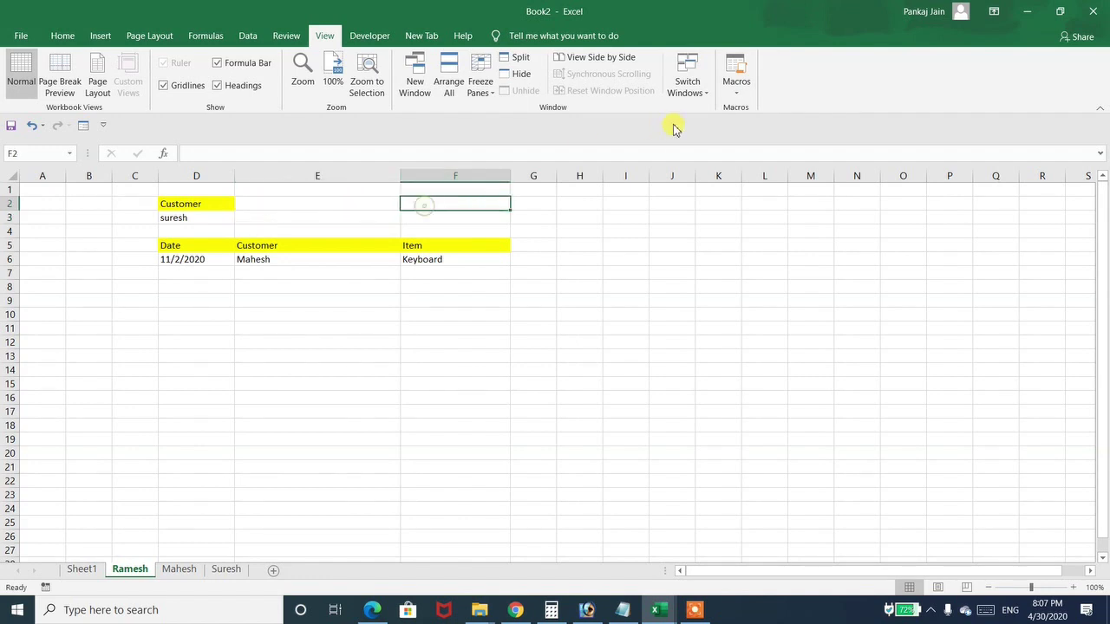
pyautogui.click(736, 86)
pyautogui.click(750, 108)
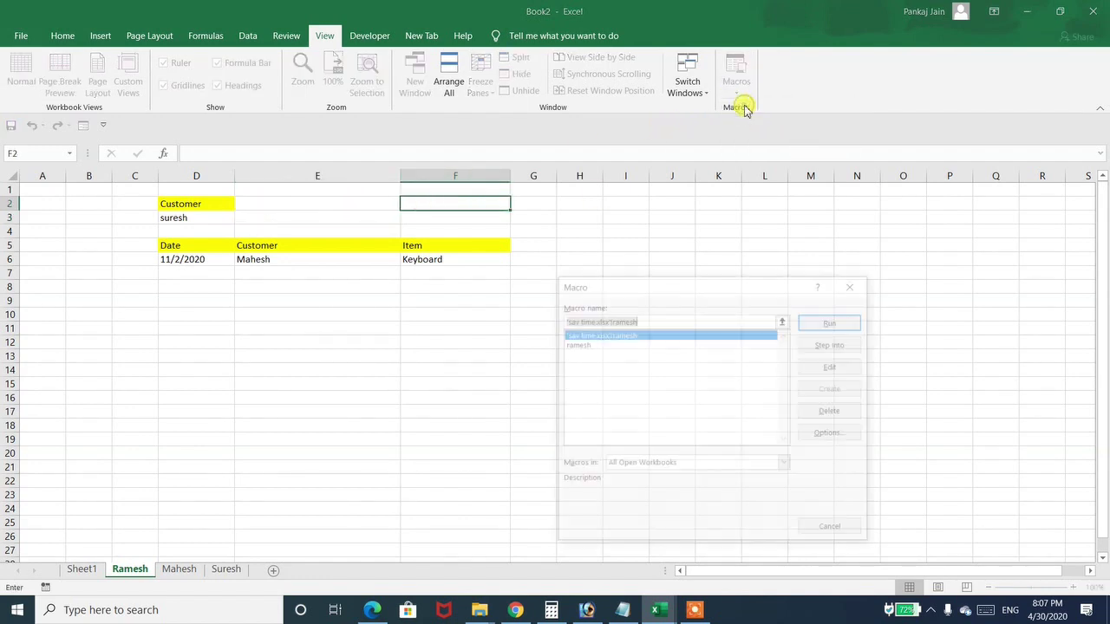
pyautogui.click(572, 344)
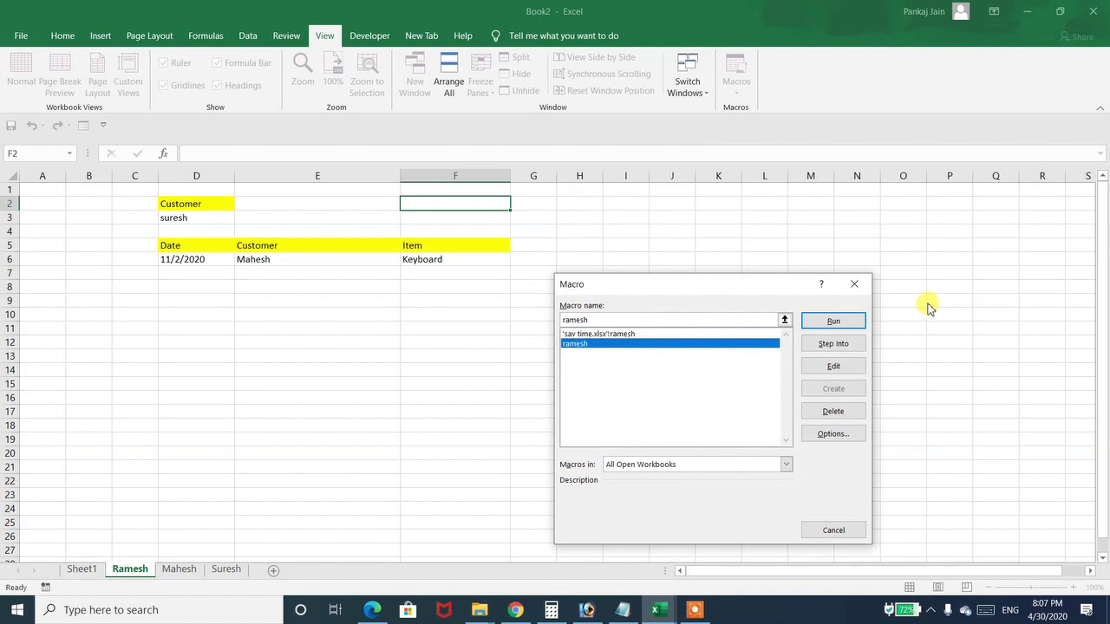
pyautogui.click(847, 323)
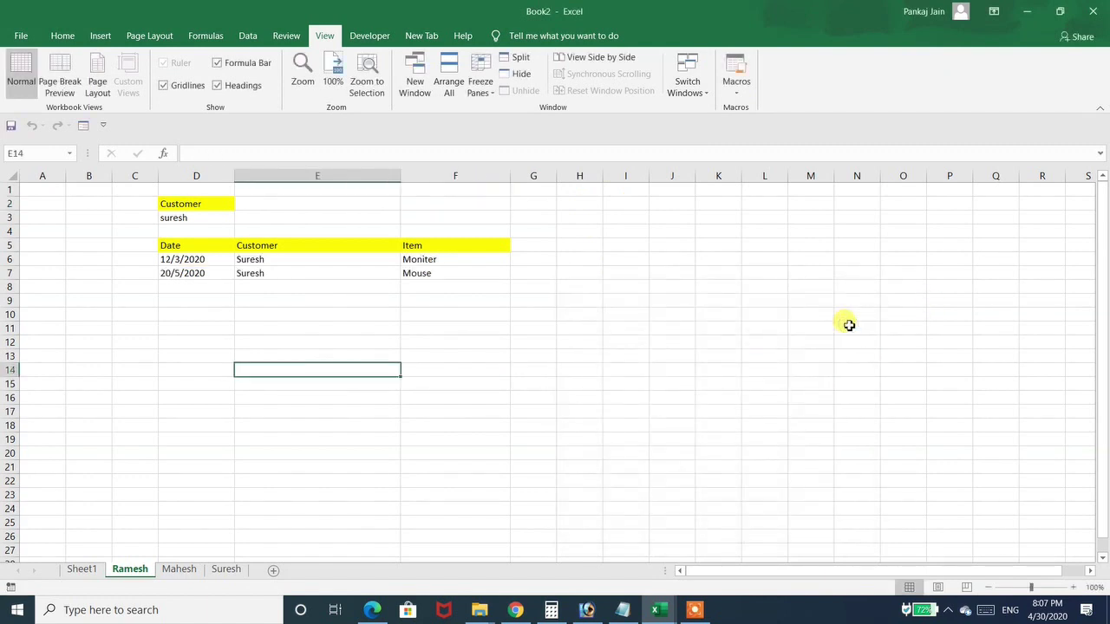
pyautogui.click(693, 610)
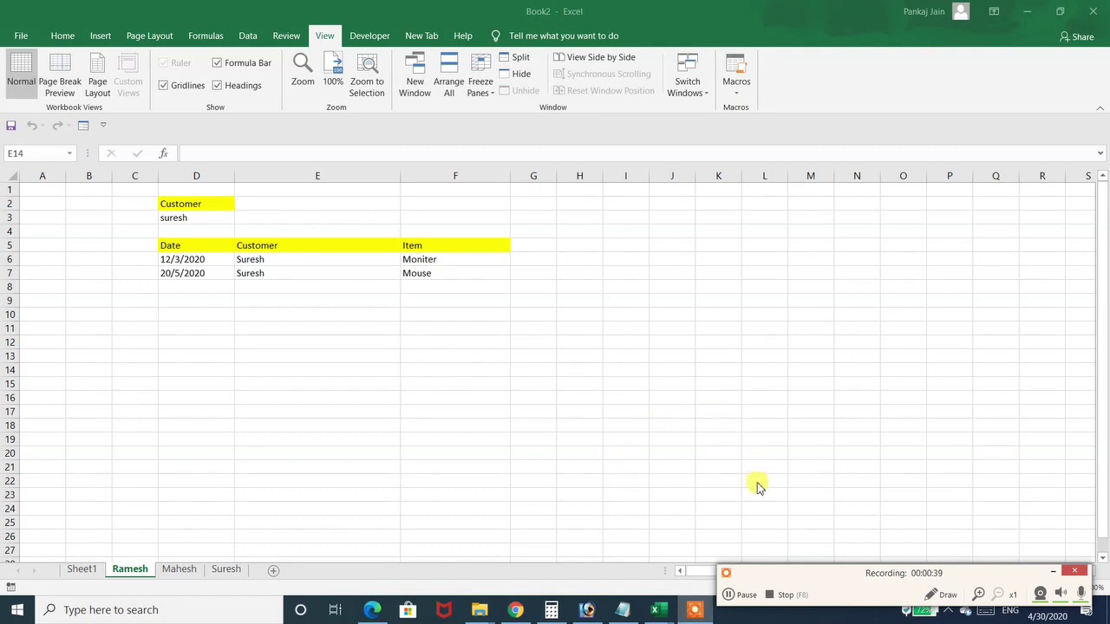
pyautogui.click(726, 596)
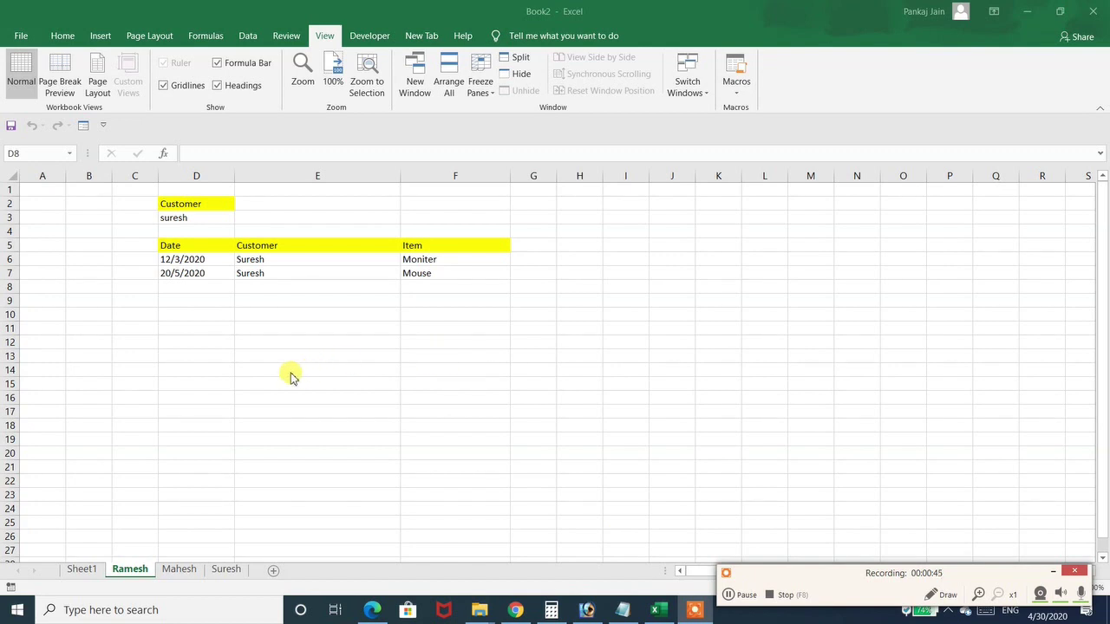
# Step: Replace the criterion in D3 with the first customer's name and run the workbook's recorded filter macro again
pyautogui.click(178, 217)
pyautogui.write('ram')
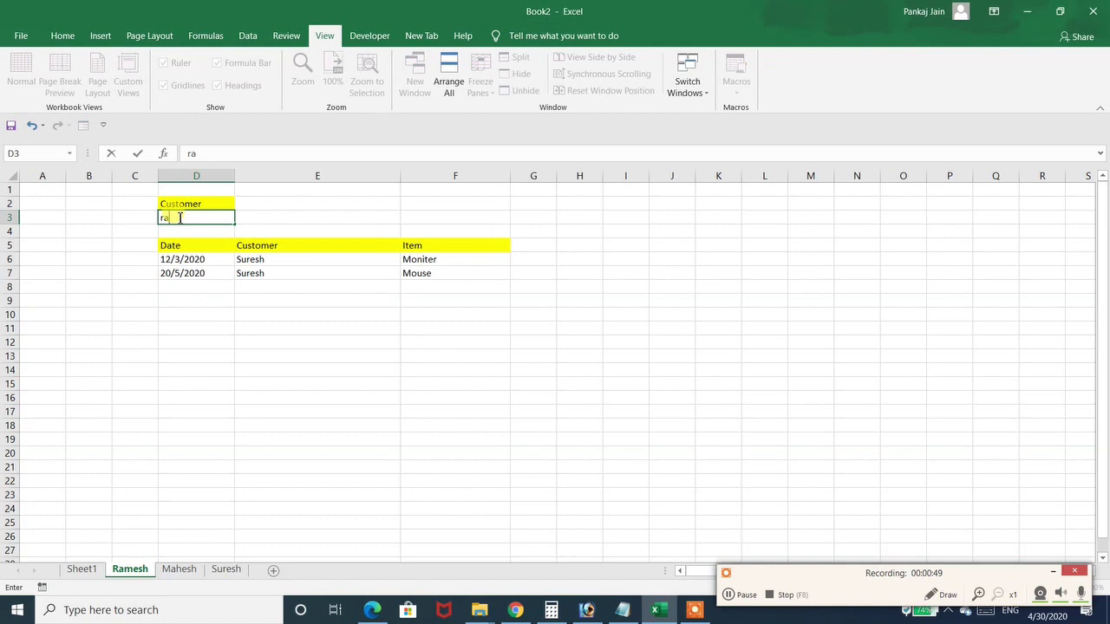
pyautogui.click(442, 206)
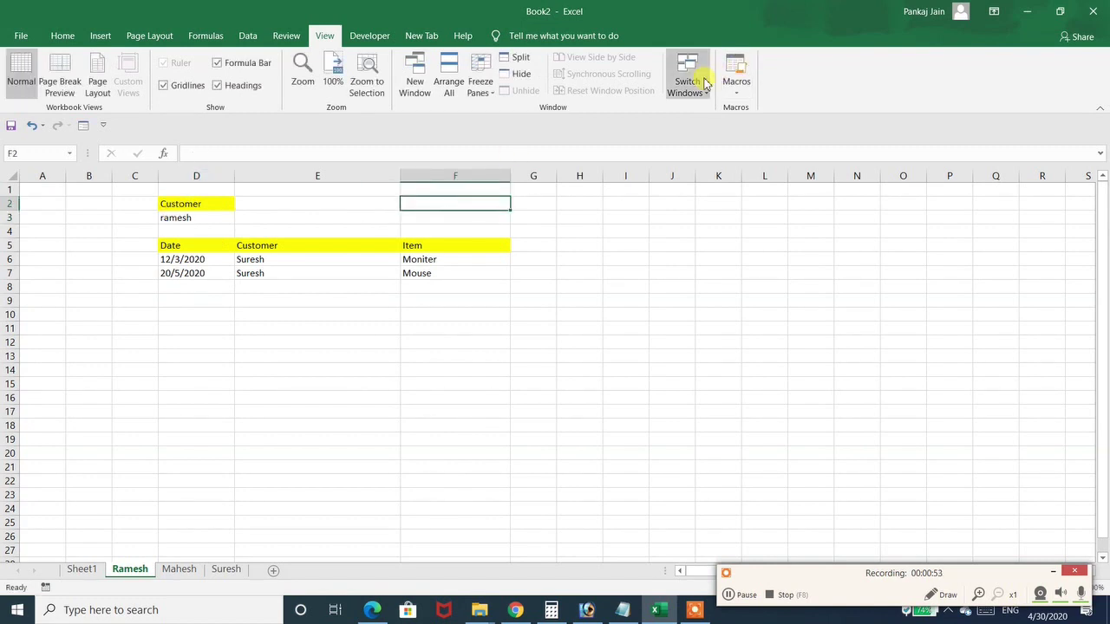
pyautogui.click(735, 87)
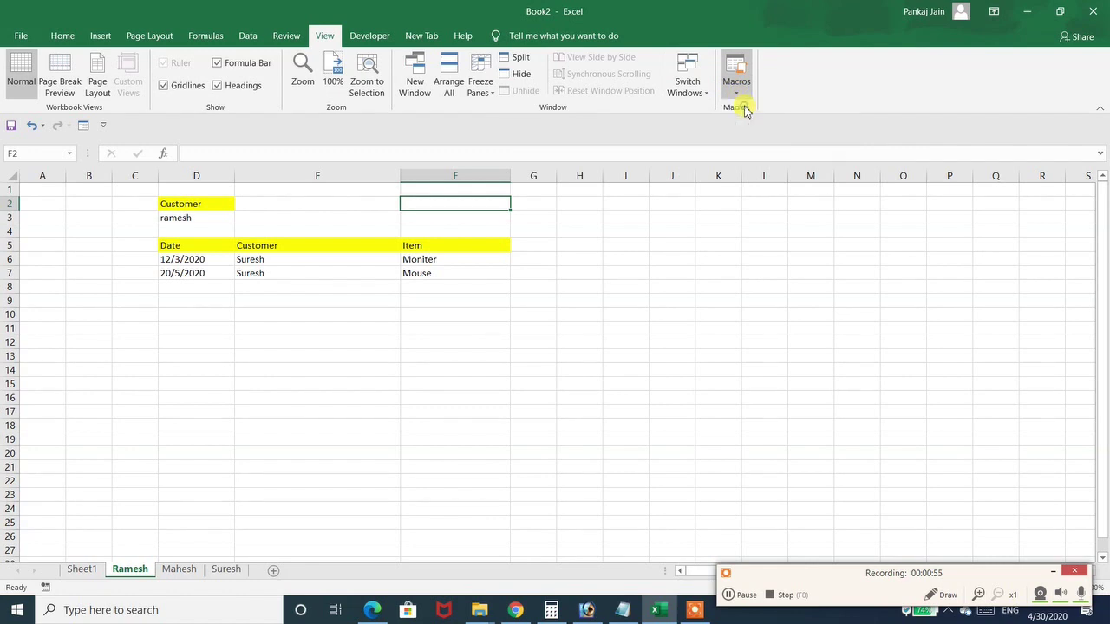
pyautogui.click(748, 110)
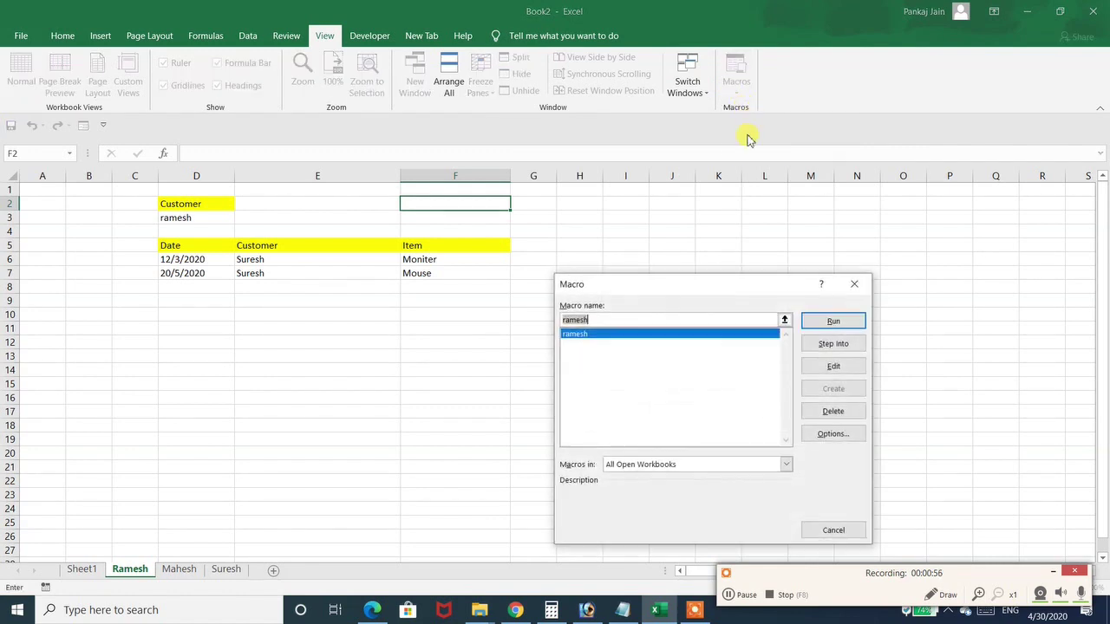
pyautogui.click(833, 321)
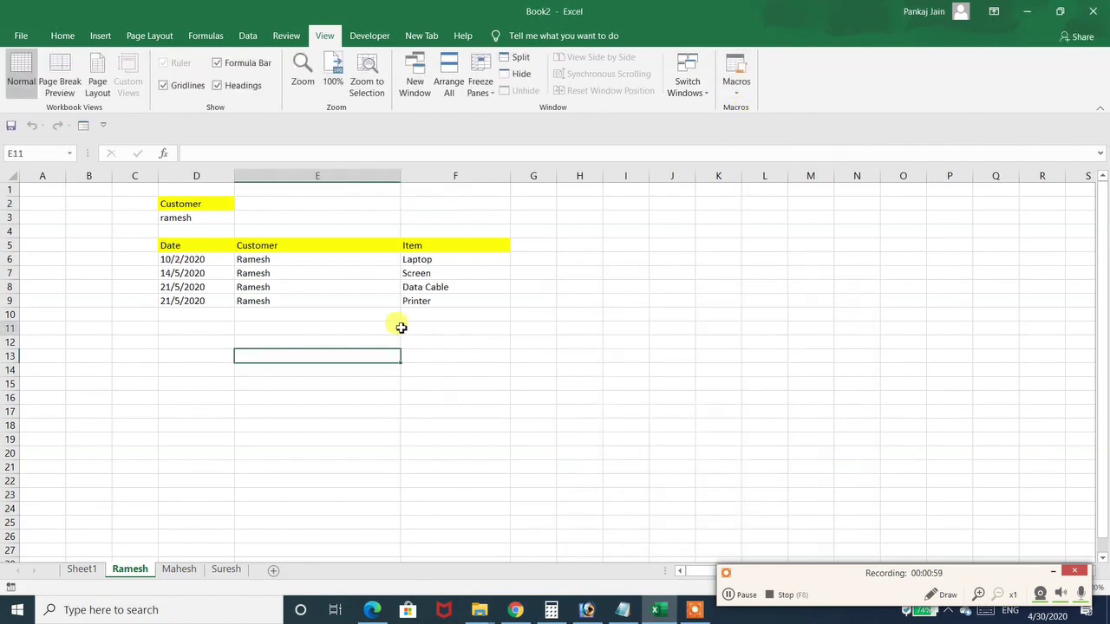
# Step: On the second customer's sheet, enter the criteria heading Customer in D2 and that customer's name in D3
pyautogui.click(179, 570)
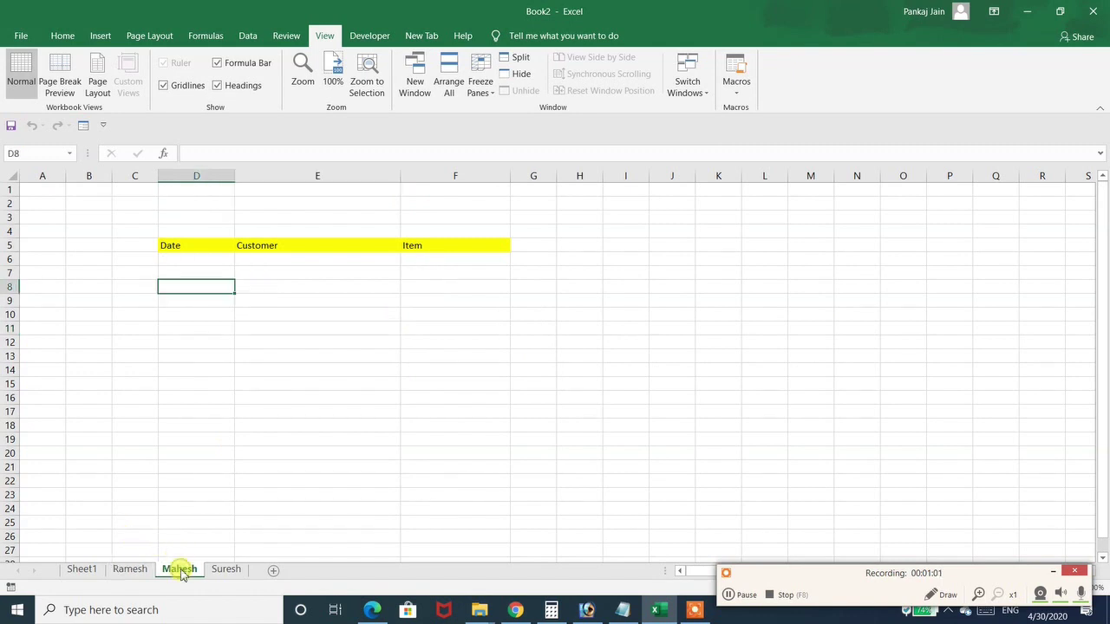
pyautogui.click(183, 205)
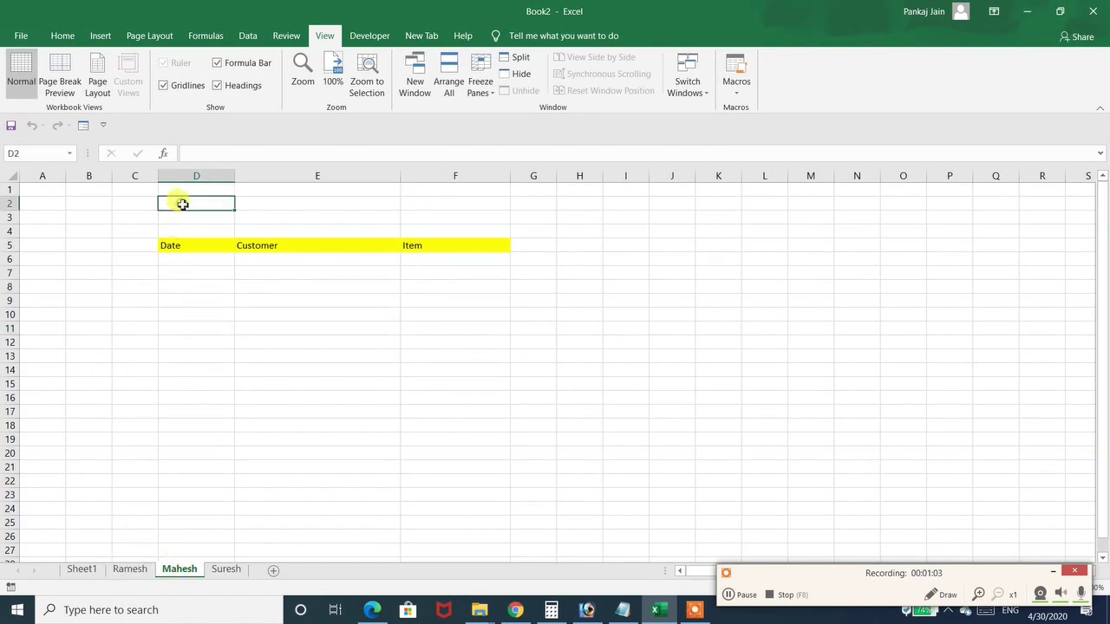
pyautogui.write('Customer Data')
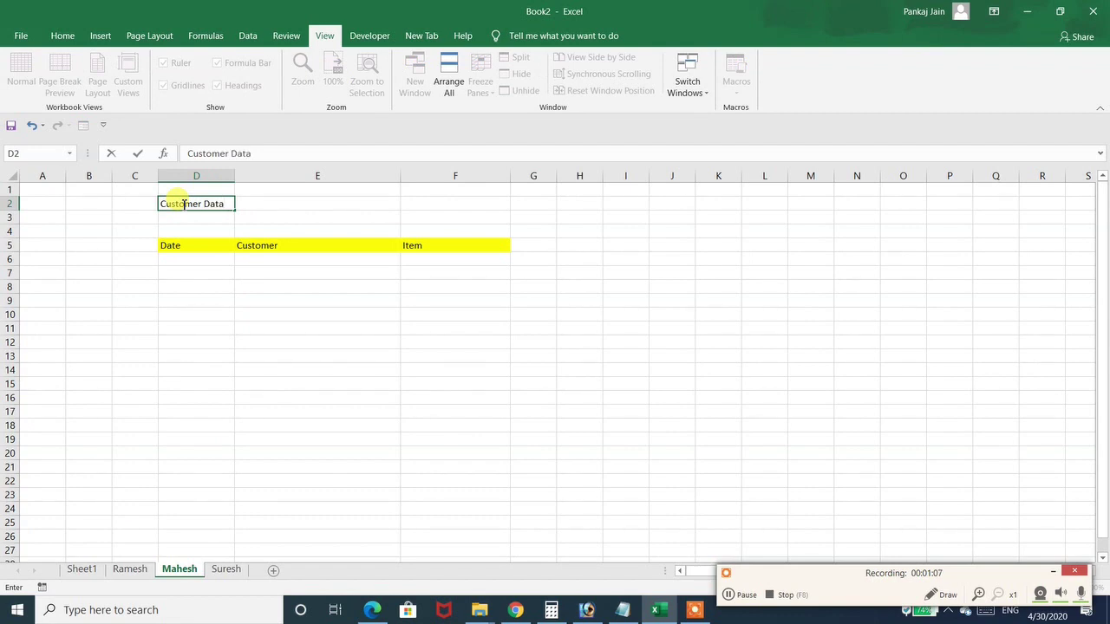
pyautogui.press('Return')
pyautogui.write('Mahesh')
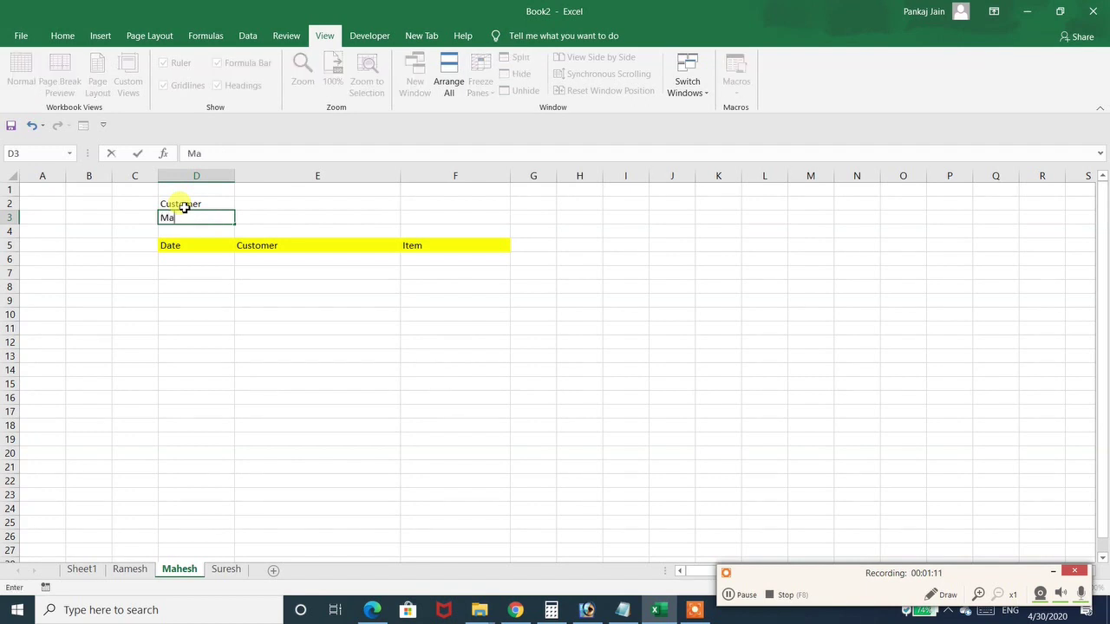
pyautogui.click(258, 217)
# Step: Fill the criteria heading cell D2 with yellow to match the header row
pyautogui.click(198, 204)
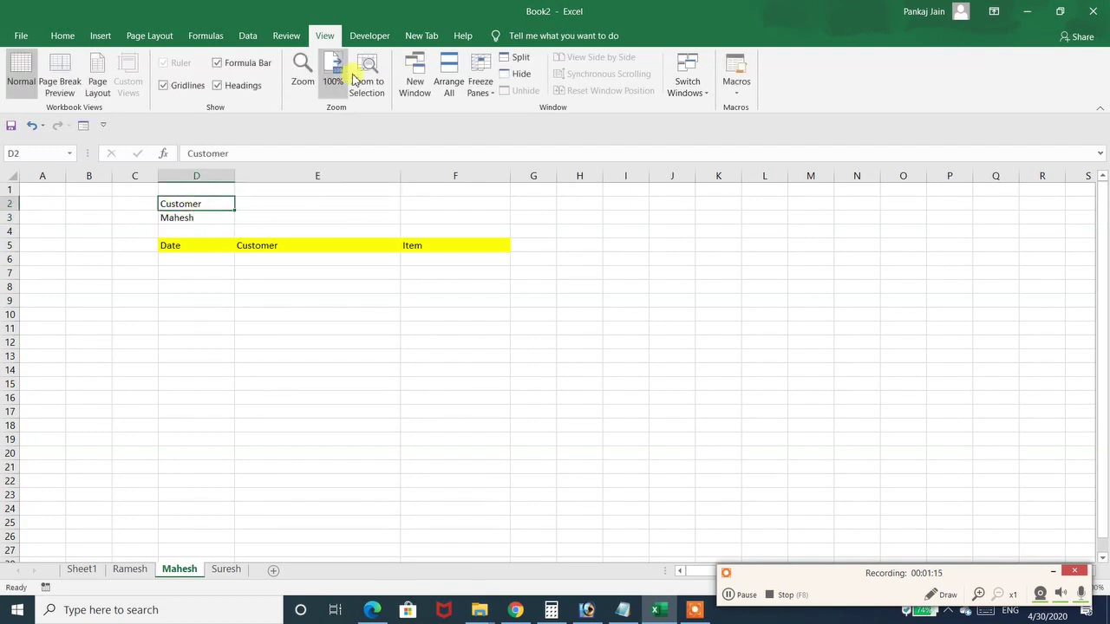
pyautogui.click(59, 35)
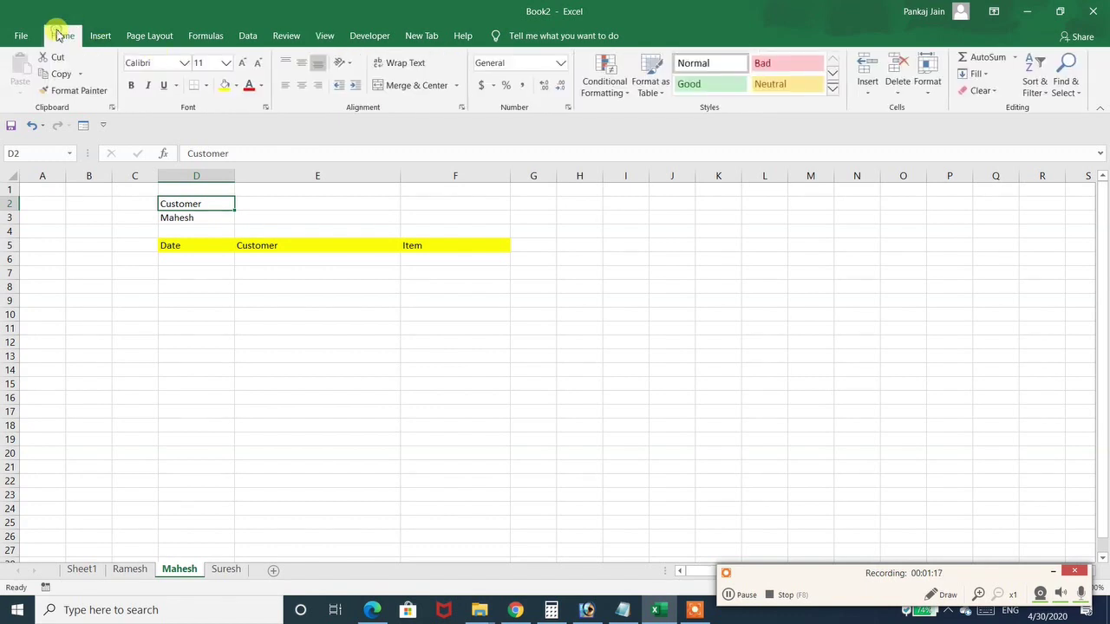
pyautogui.click(226, 85)
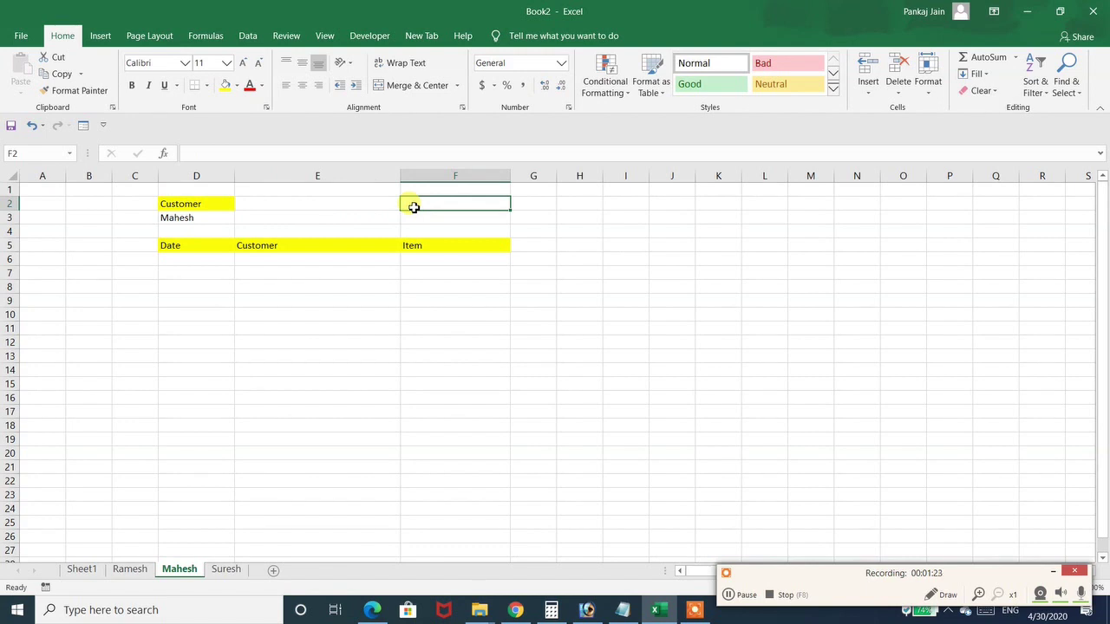
# Step: Start recording a new macro named after the second customer, stored in This Workbook
pyautogui.click(323, 35)
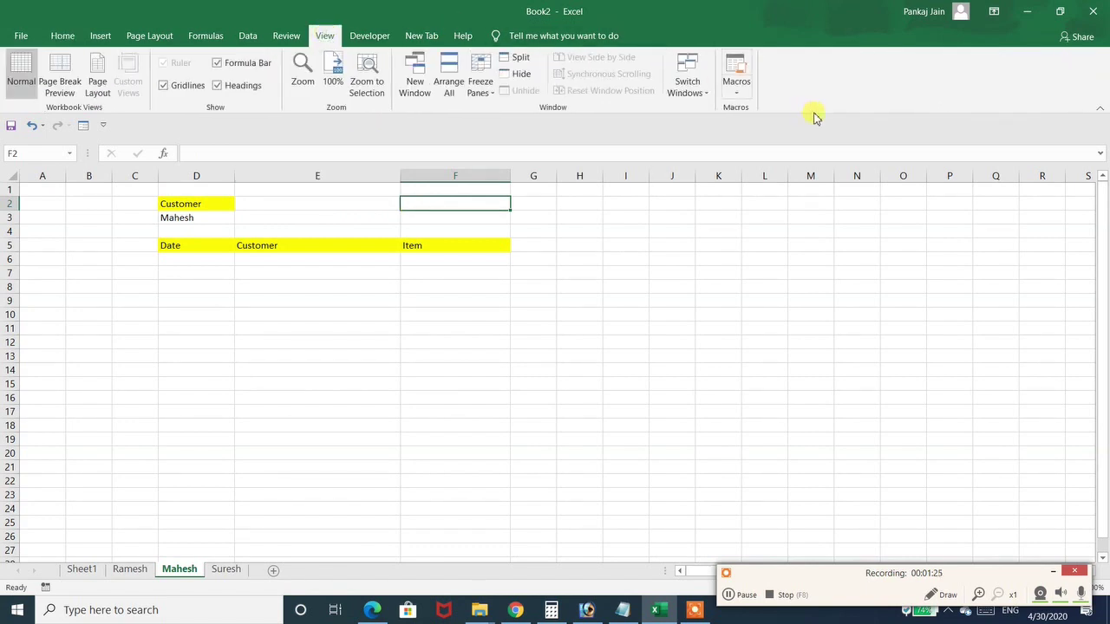
pyautogui.click(736, 87)
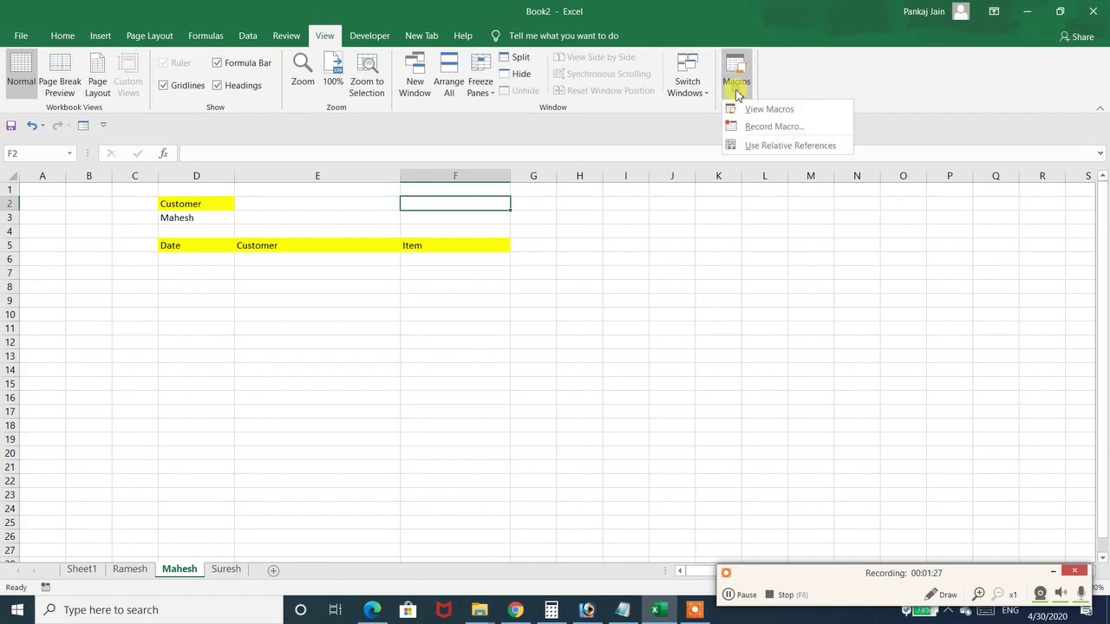
pyautogui.click(756, 132)
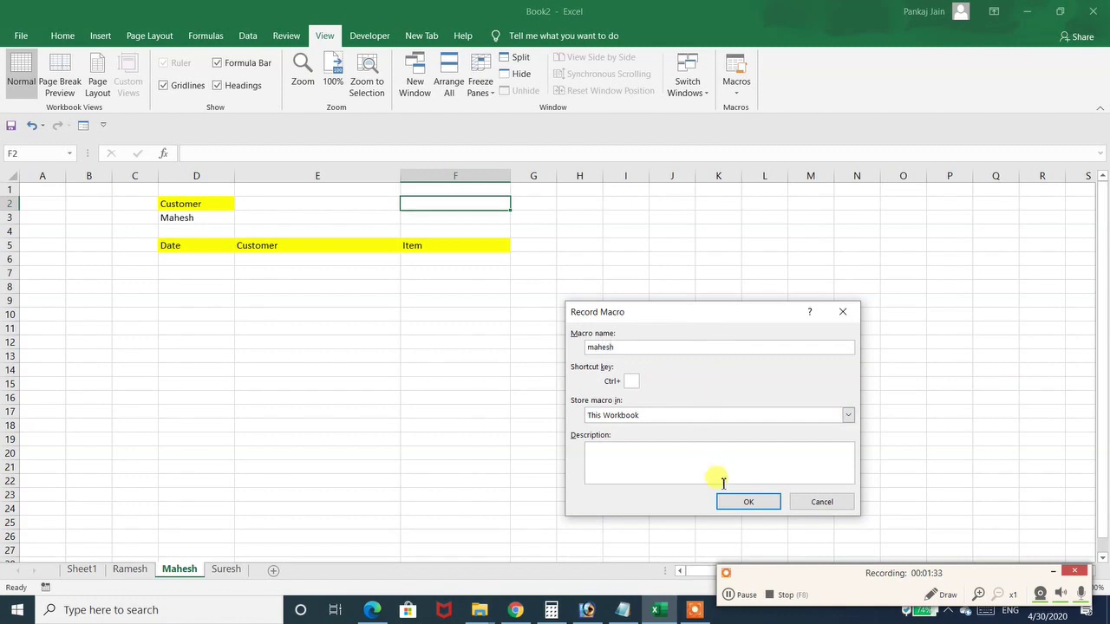
pyautogui.click(743, 503)
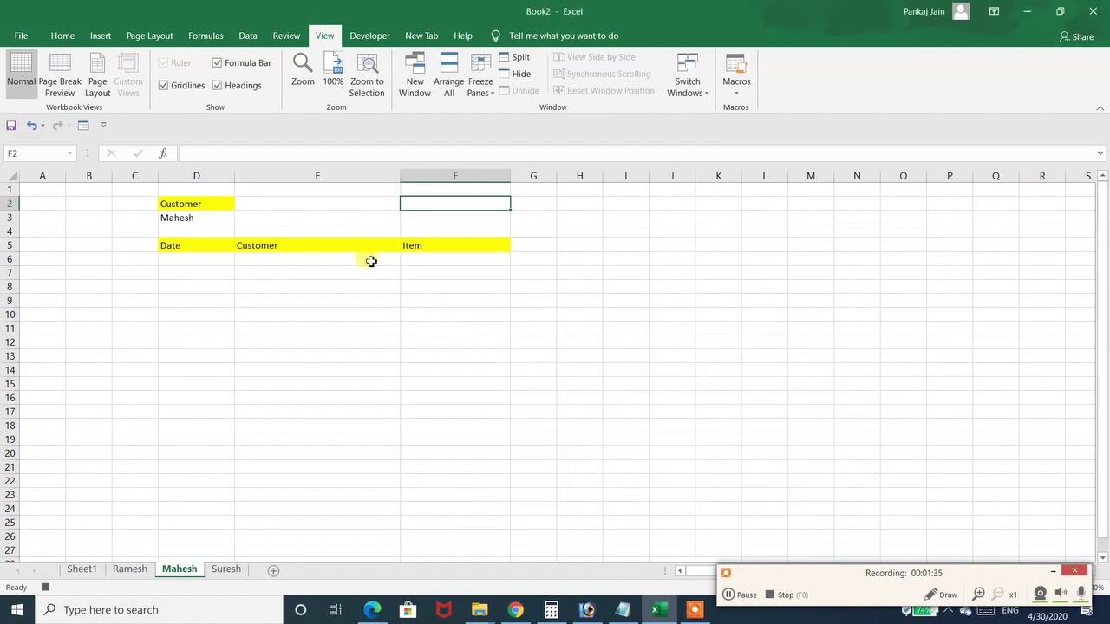
# Step: Set up an Advanced Filter that copies to another location, with Sheet1's whole sales table, Table1[#All], as the list range
pyautogui.click(246, 38)
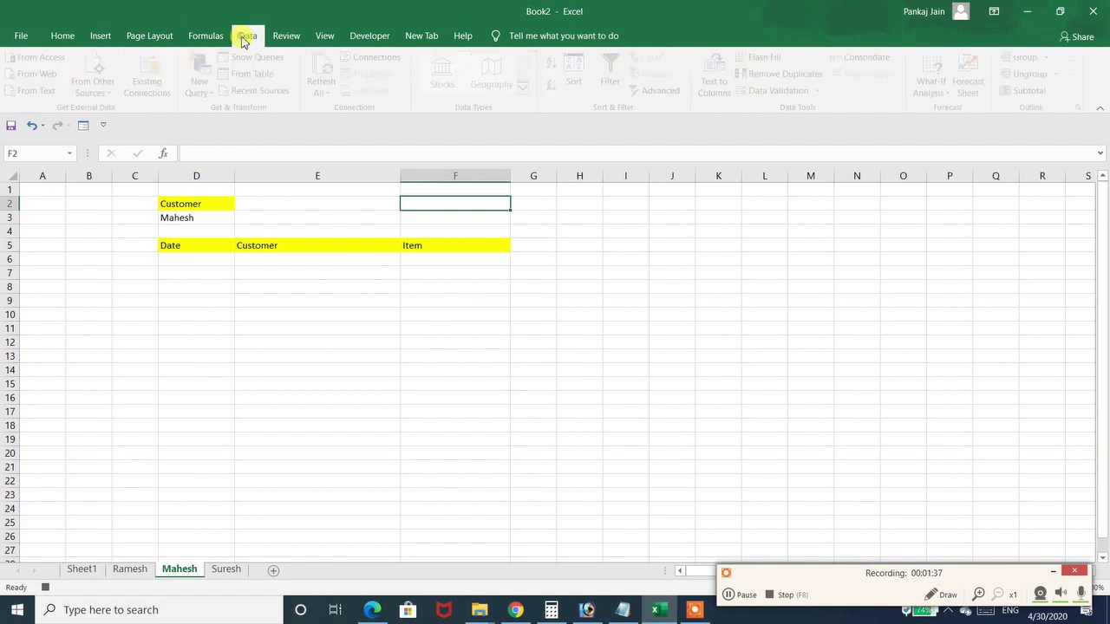
pyautogui.click(658, 91)
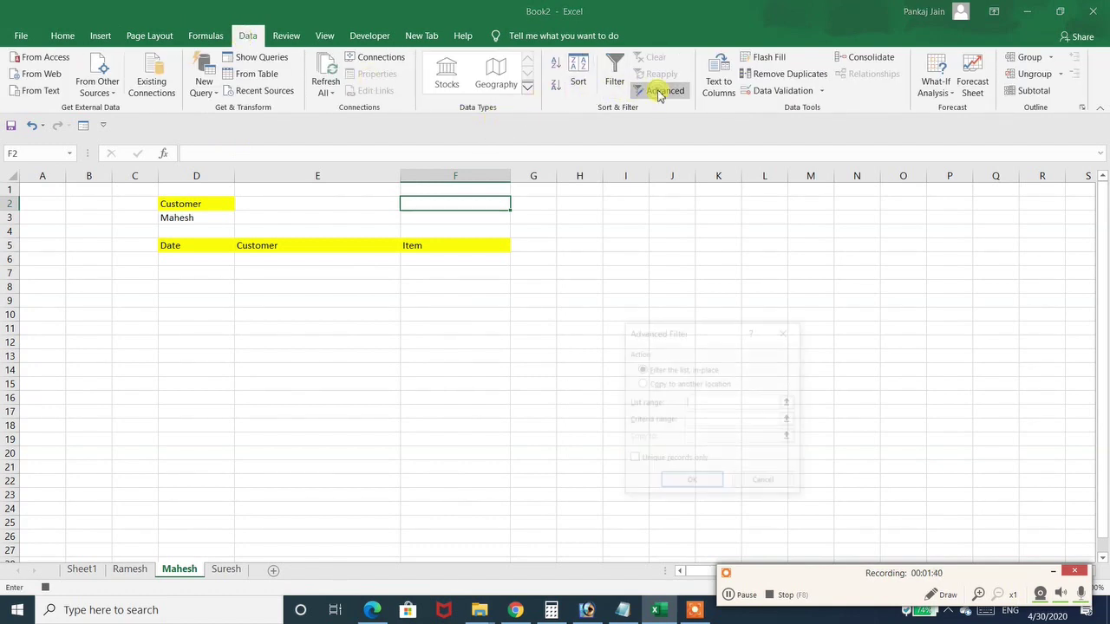
pyautogui.click(643, 384)
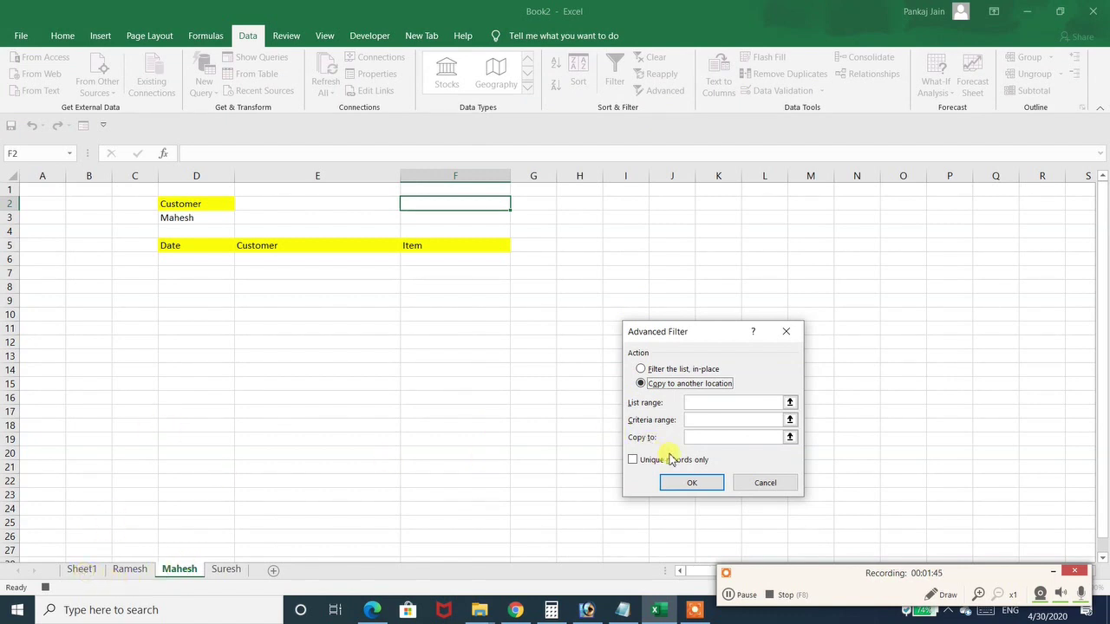
pyautogui.click(789, 402)
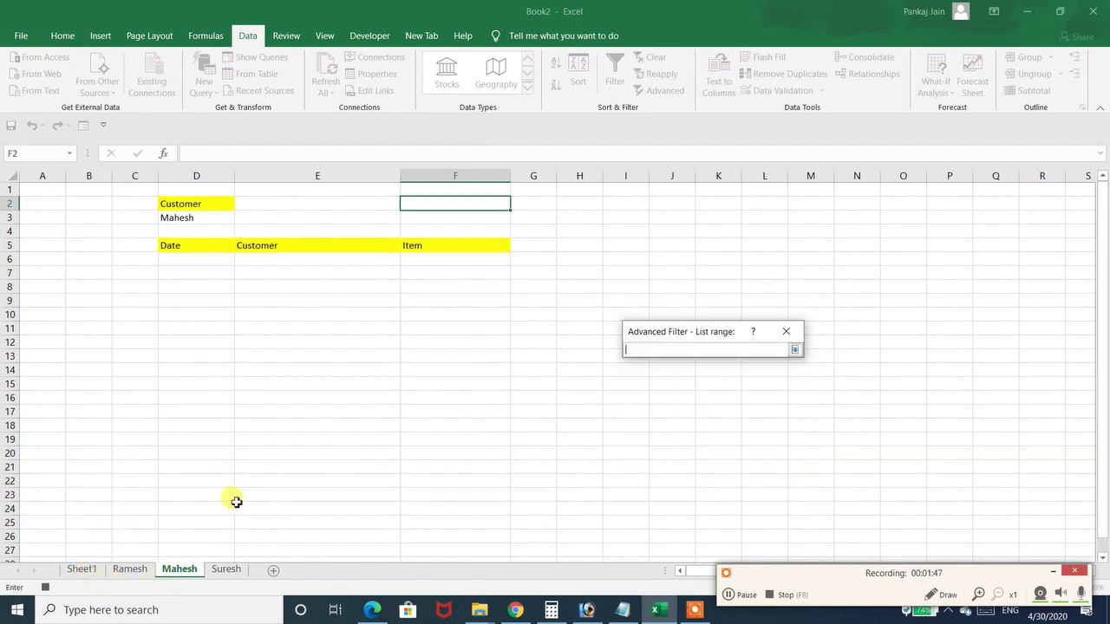
pyautogui.click(87, 570)
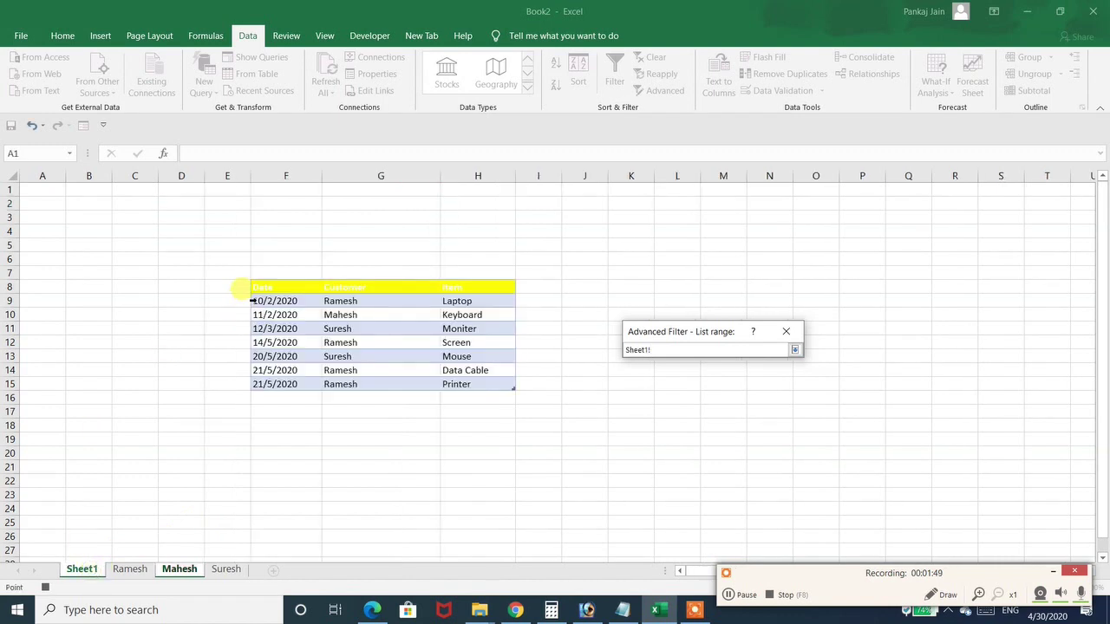
pyautogui.moveTo(259, 287); pyautogui.dragTo(485, 385)
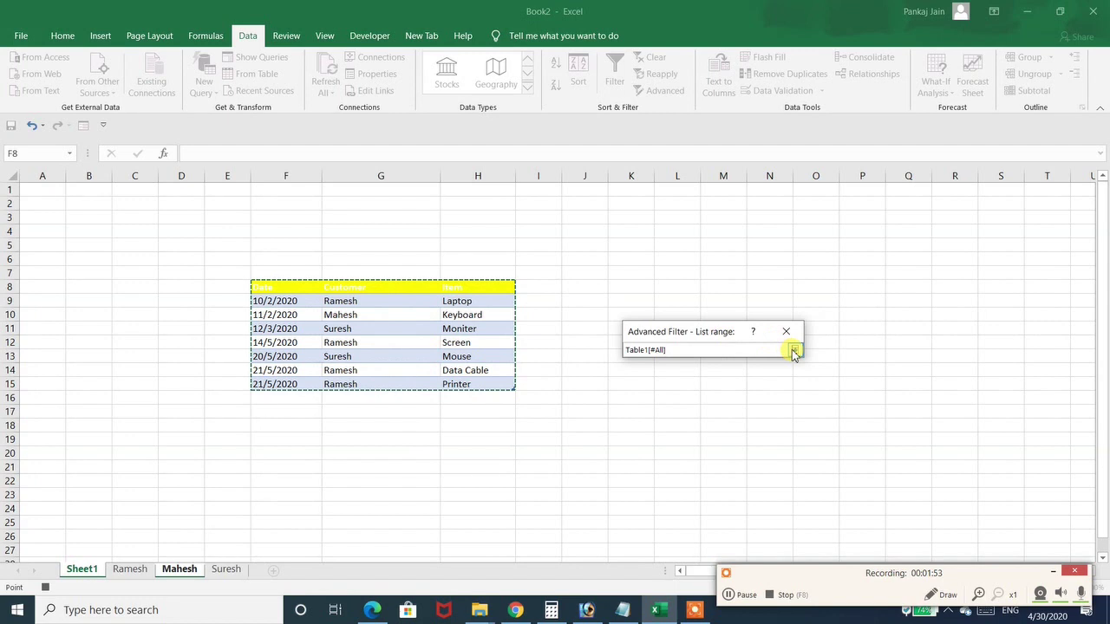
pyautogui.click(794, 349)
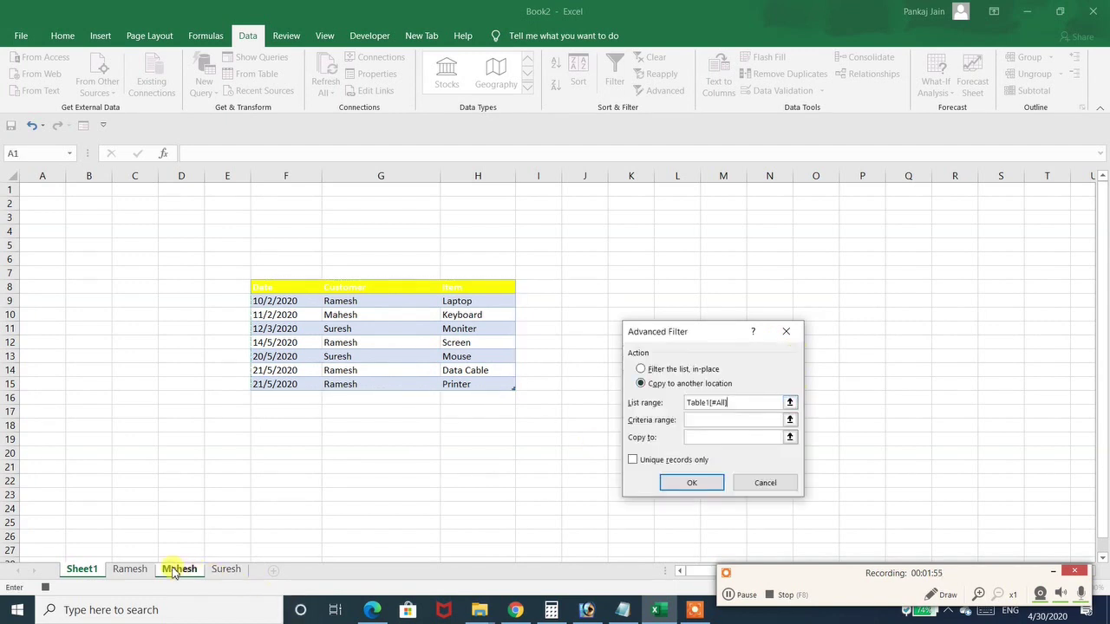
# Step: Set the criteria range to D2:D3 and the copy destination to D5:F5 on the second customer's sheet, and run the filter
pyautogui.click(734, 420)
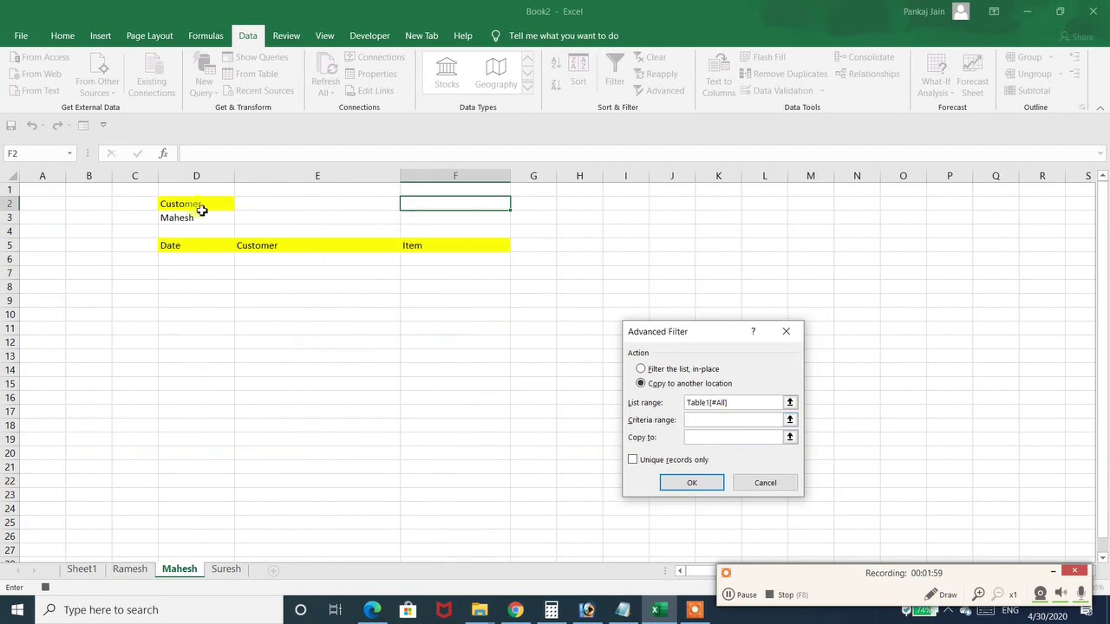
pyautogui.moveTo(198, 204); pyautogui.dragTo(199, 217)
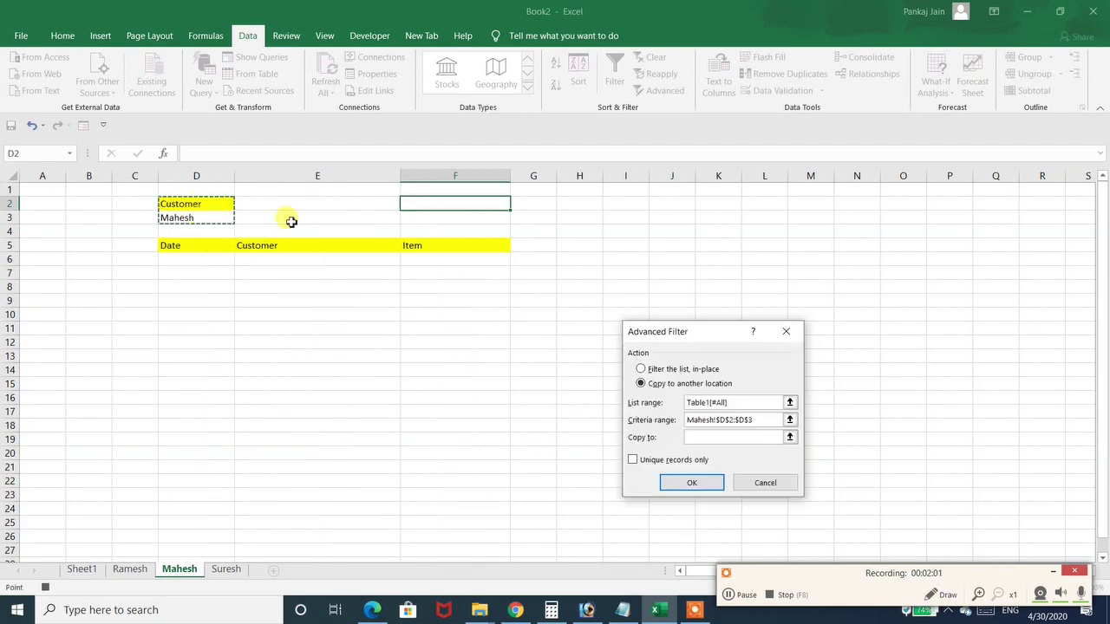
pyautogui.click(696, 439)
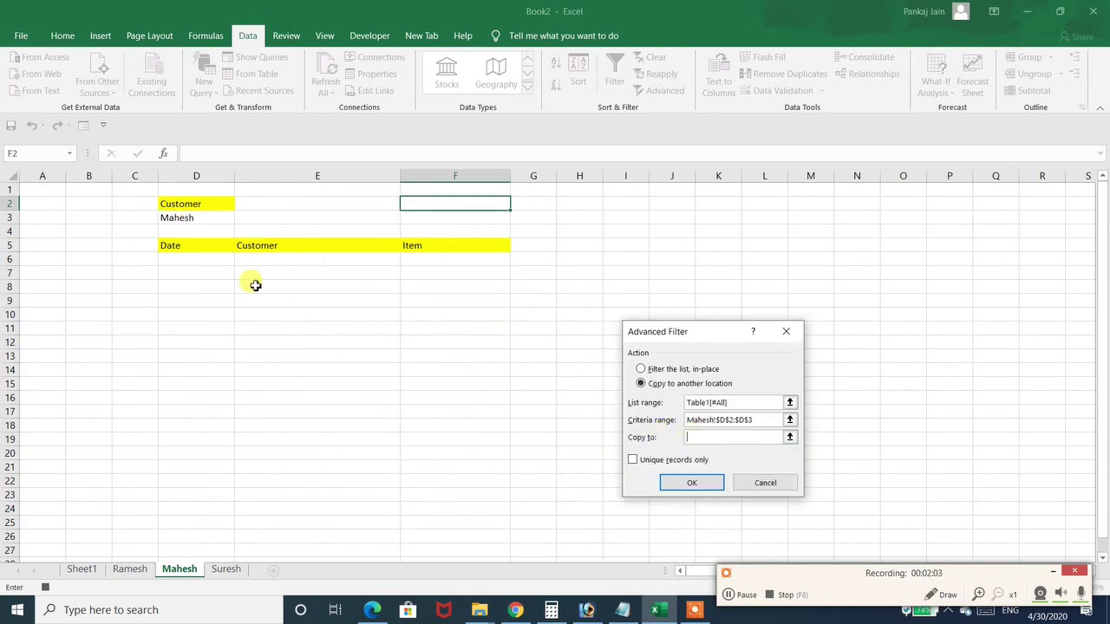
pyautogui.moveTo(197, 246); pyautogui.dragTo(439, 248)
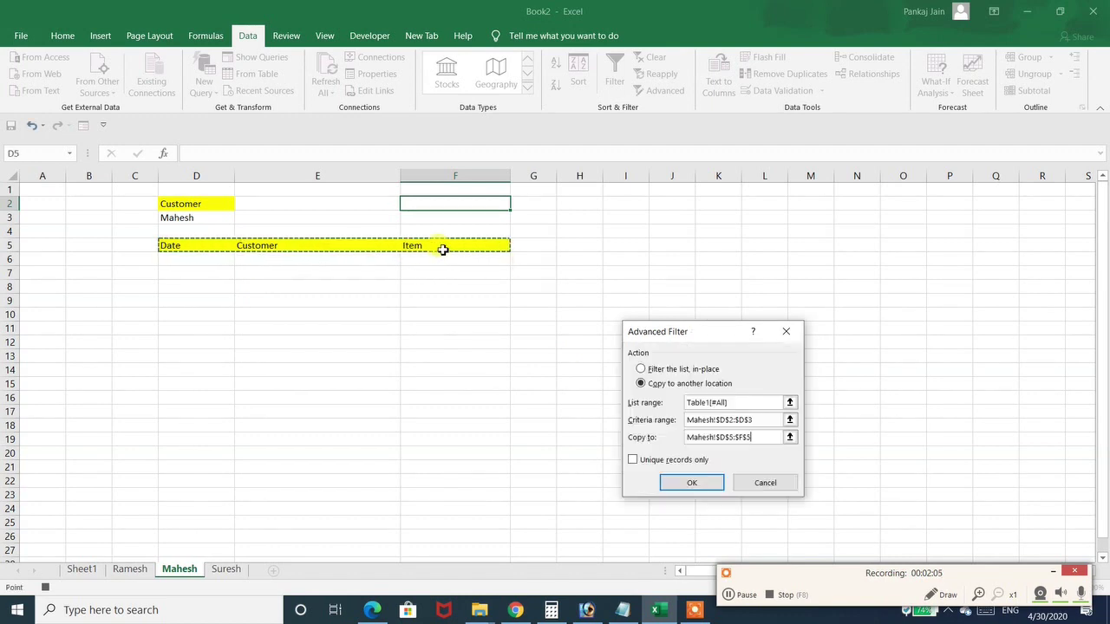
pyautogui.click(689, 480)
pyautogui.click(323, 284)
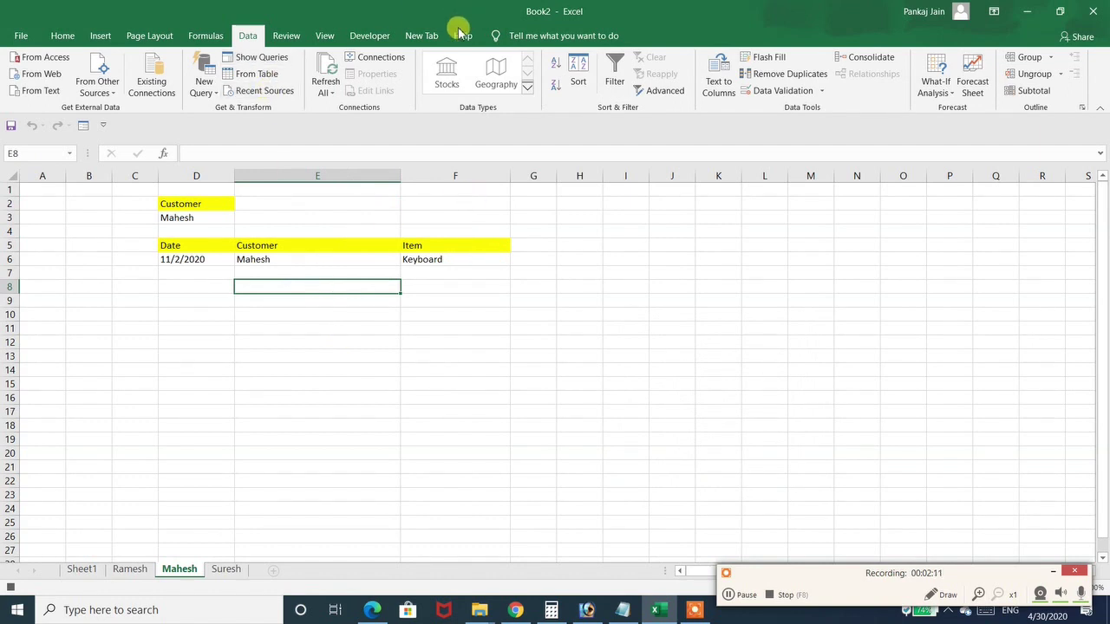
# Step: Stop recording the second customer's filter macro
pyautogui.click(324, 35)
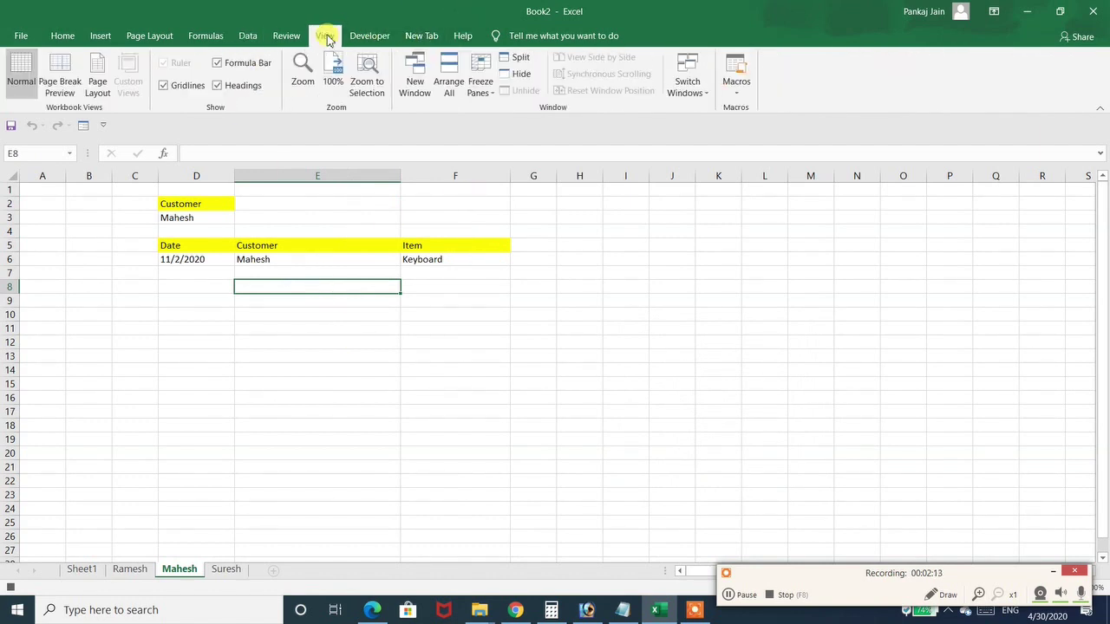
pyautogui.click(730, 91)
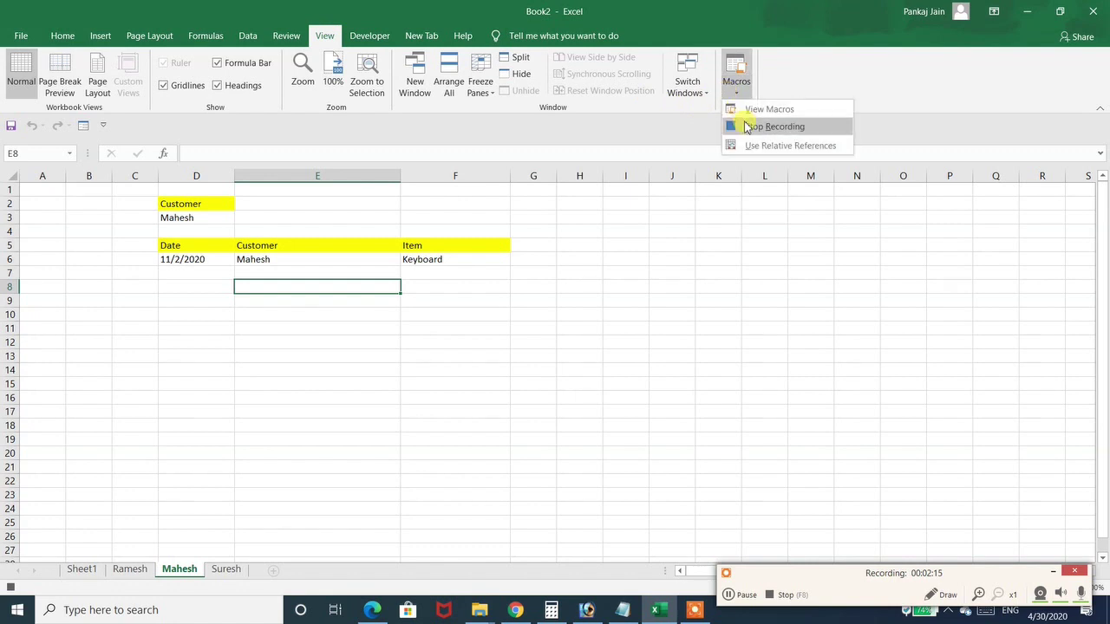
pyautogui.click(747, 128)
pyautogui.click(470, 286)
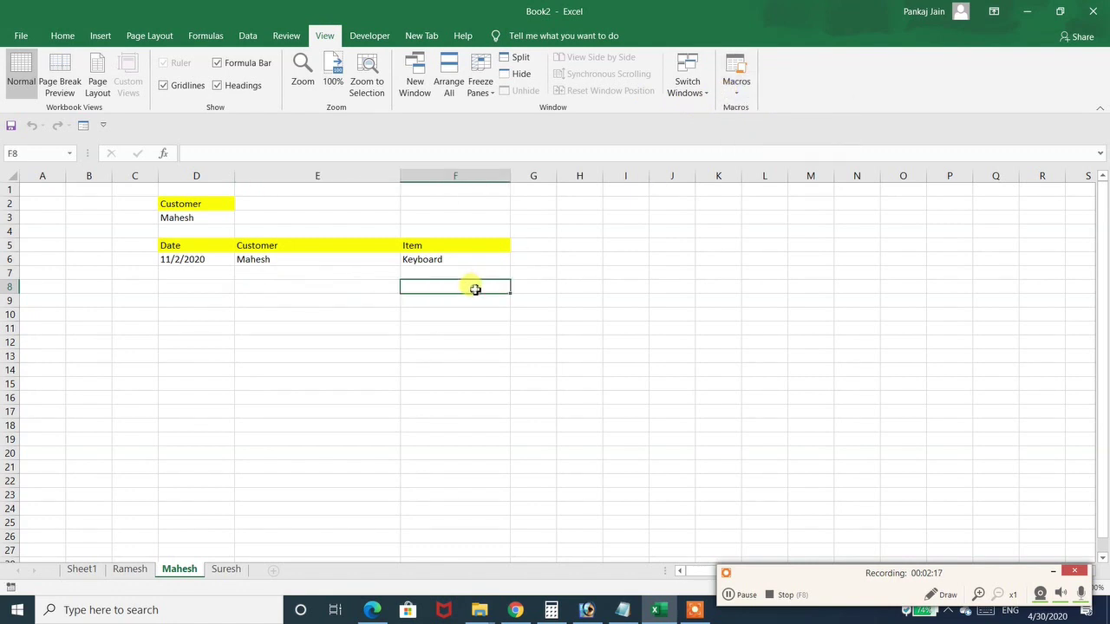
# Step: On the third customer's sheet, enter the criteria heading Customer in D2 and that customer's name in D3
pyautogui.click(227, 569)
pyautogui.click(196, 202)
pyautogui.write('C')
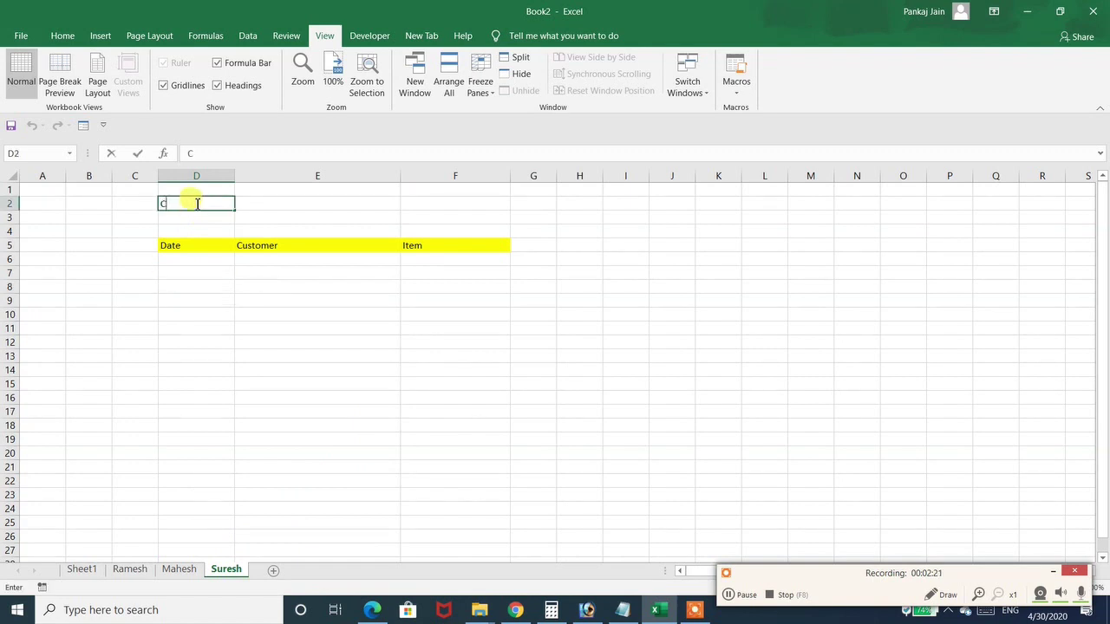
pyautogui.write('ustomer')
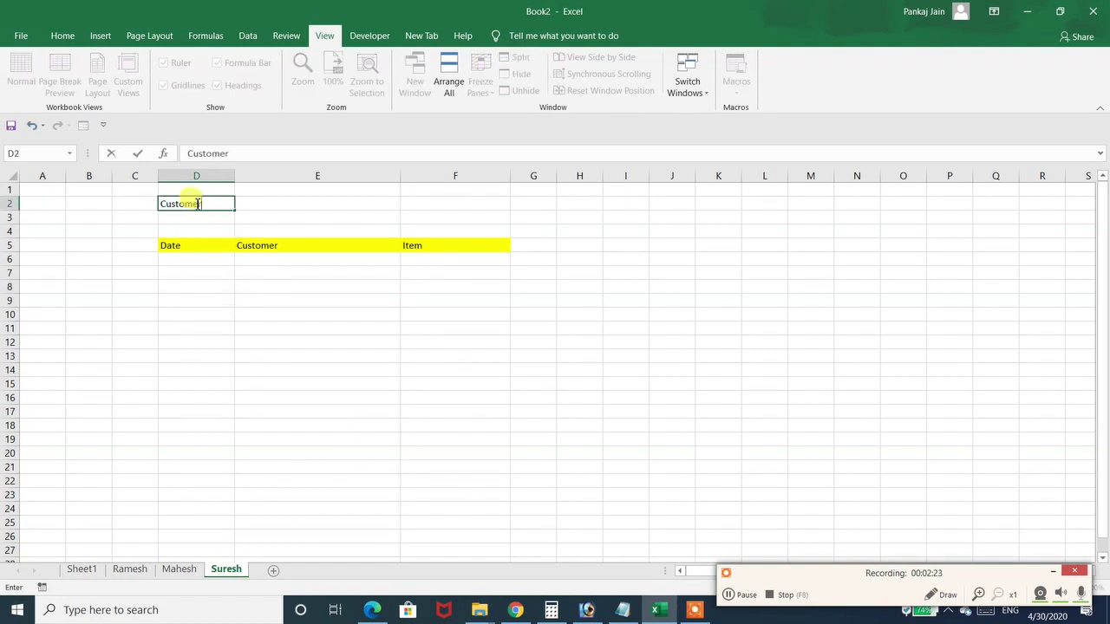
pyautogui.press('Return')
pyautogui.write('Suresh')
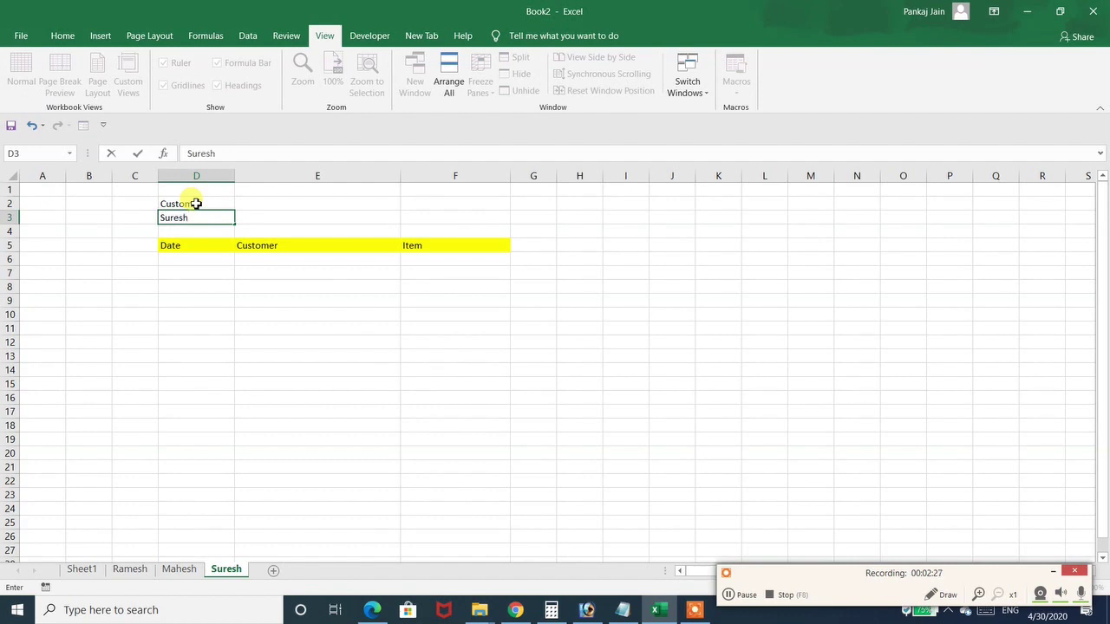
pyautogui.click(196, 202)
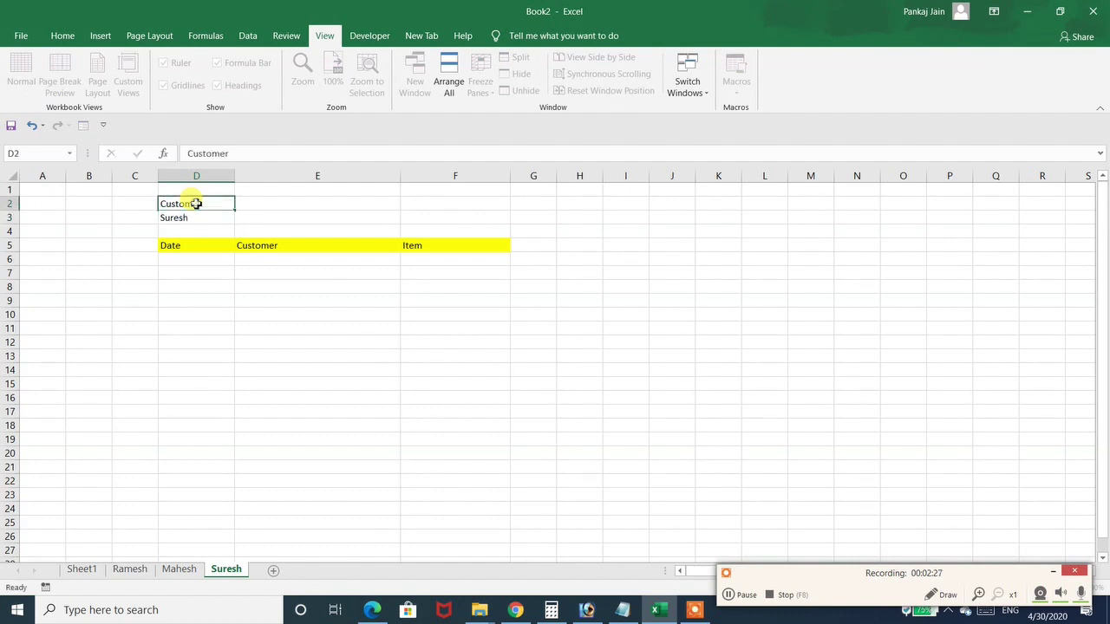
# Step: Fill the Customer criteria heading in D2 with yellow on the third customer's sheet
pyautogui.click(63, 36)
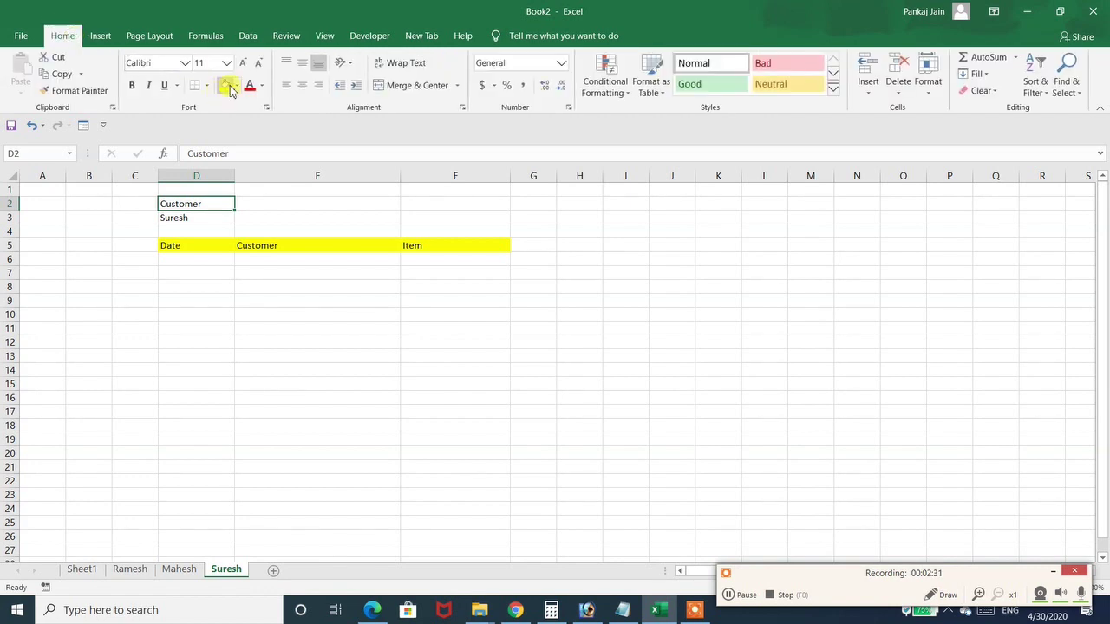
pyautogui.click(222, 86)
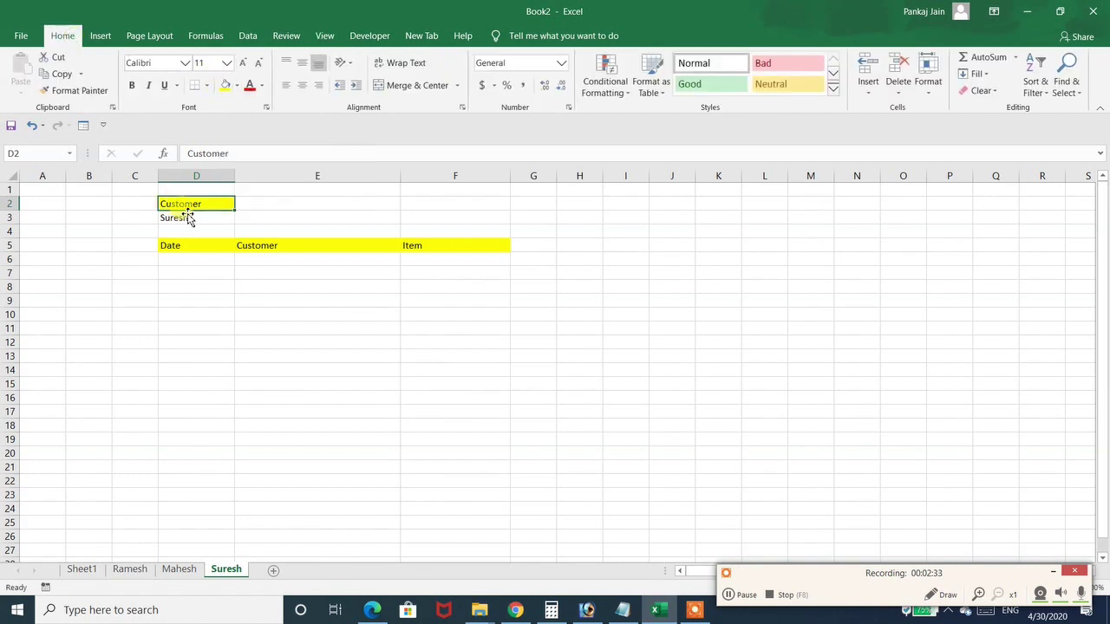
pyautogui.click(439, 208)
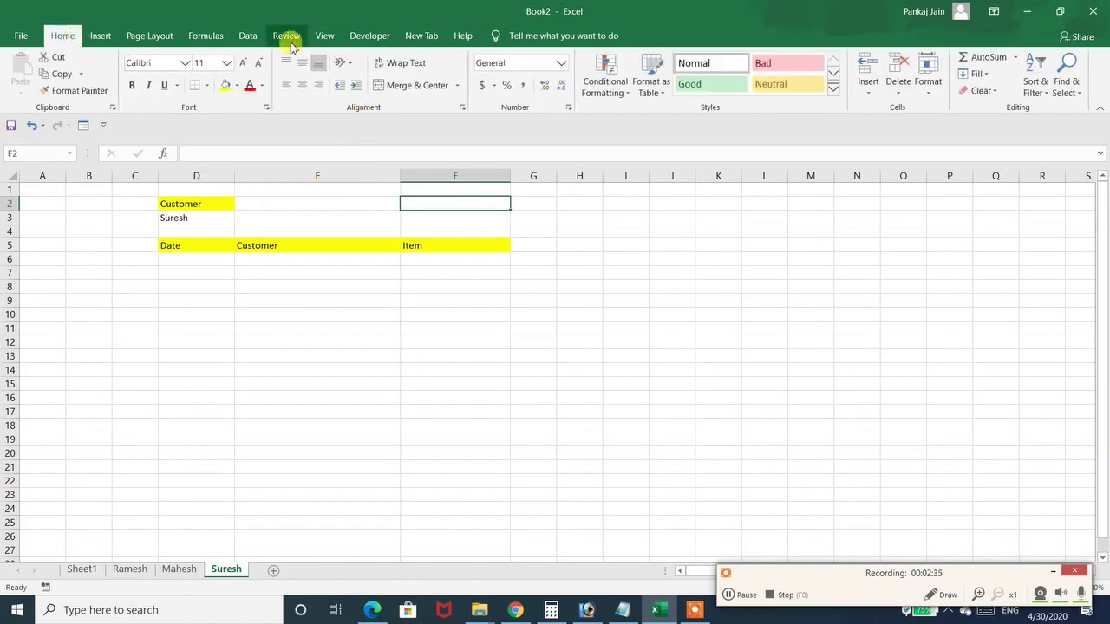
# Step: Start recording a macro named after the third customer, stored in This Workbook
pyautogui.click(325, 37)
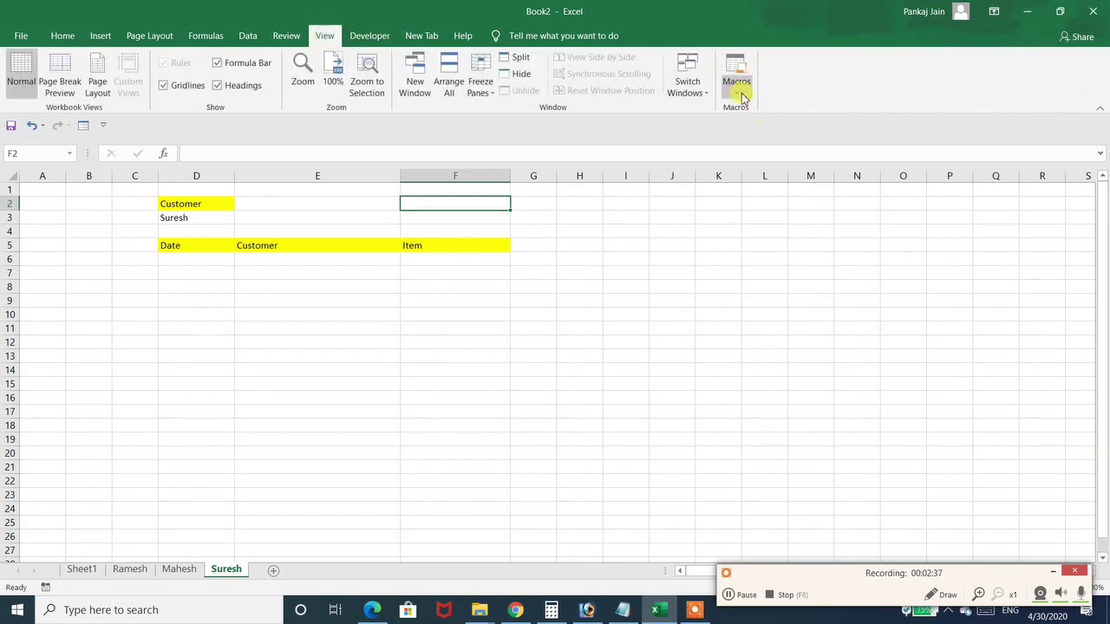
pyautogui.click(736, 86)
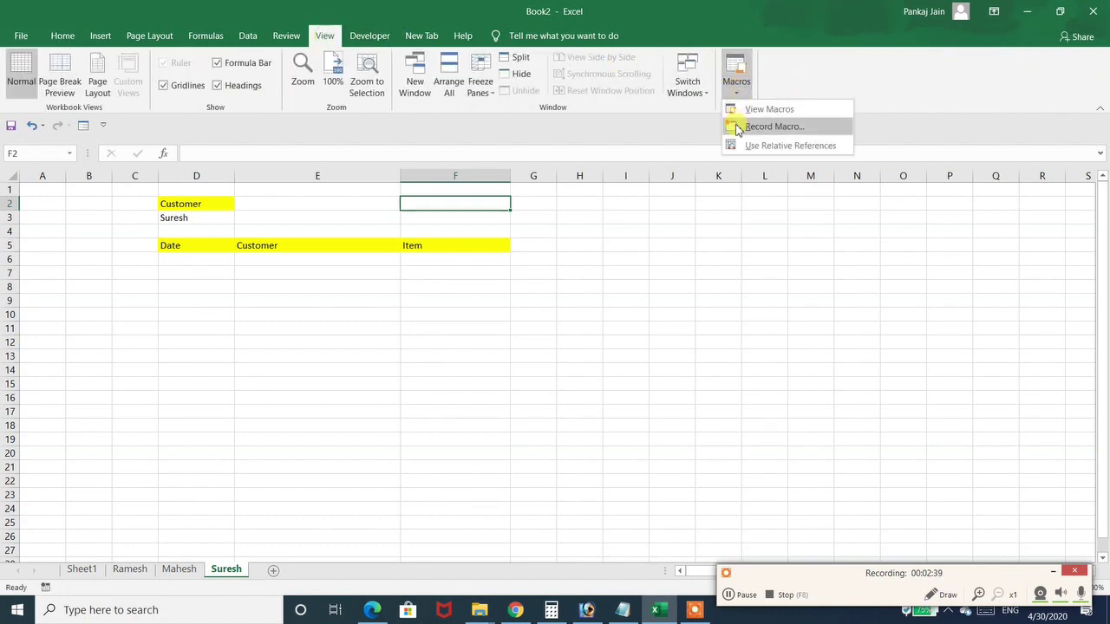
pyautogui.click(770, 126)
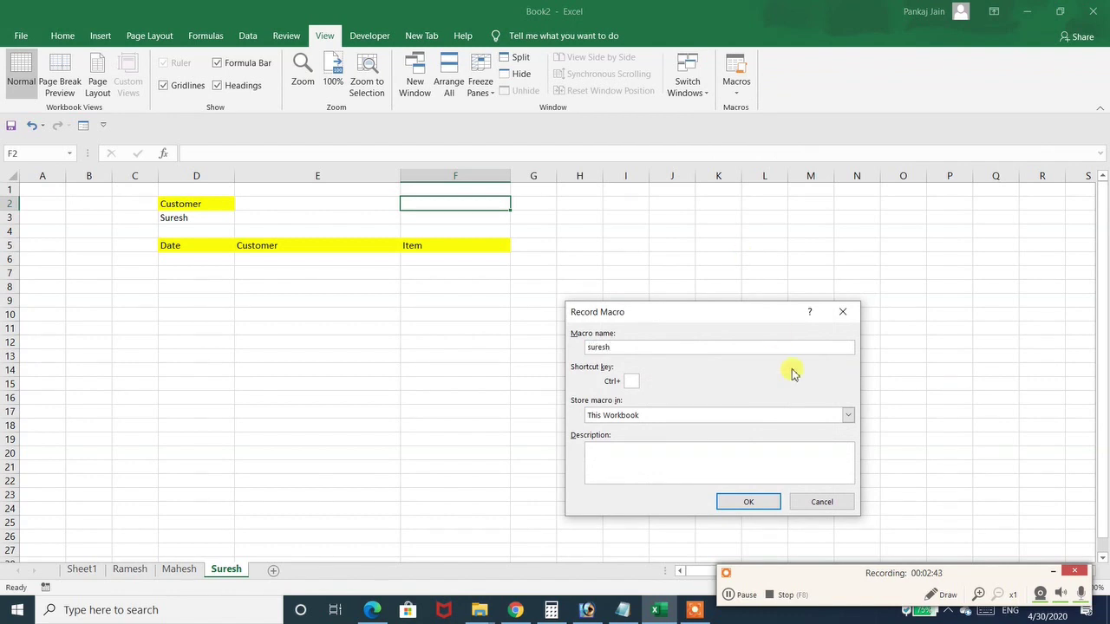
pyautogui.click(751, 501)
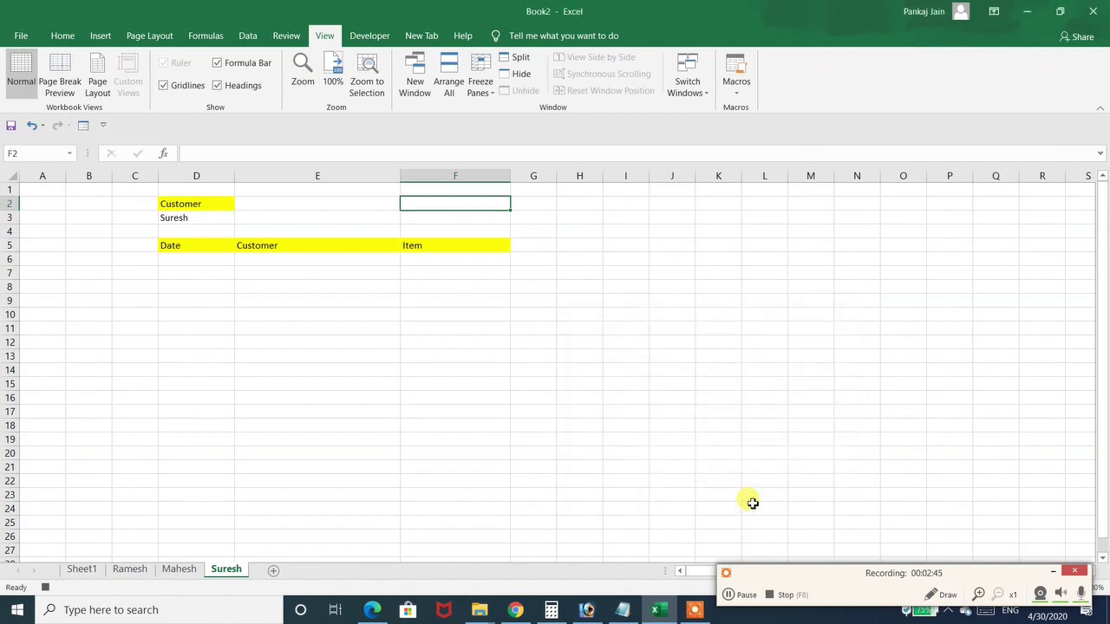
# Step: Set up an Advanced Filter that copies to another location, using Sheet1's entire sales table, Table1[#All], as the list range
pyautogui.click(248, 36)
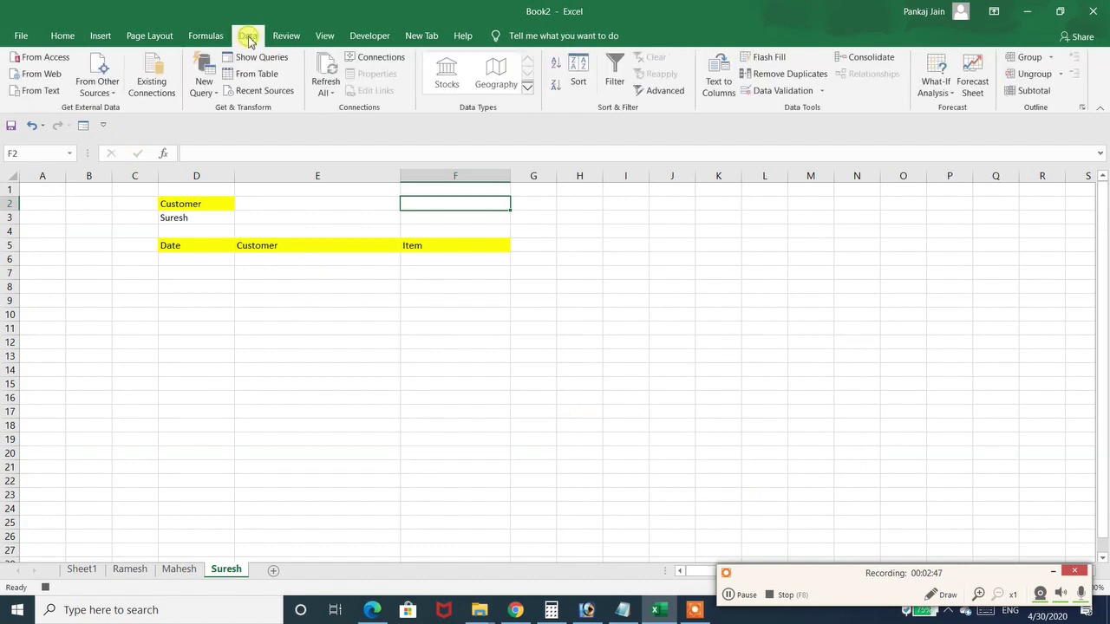
pyautogui.click(652, 91)
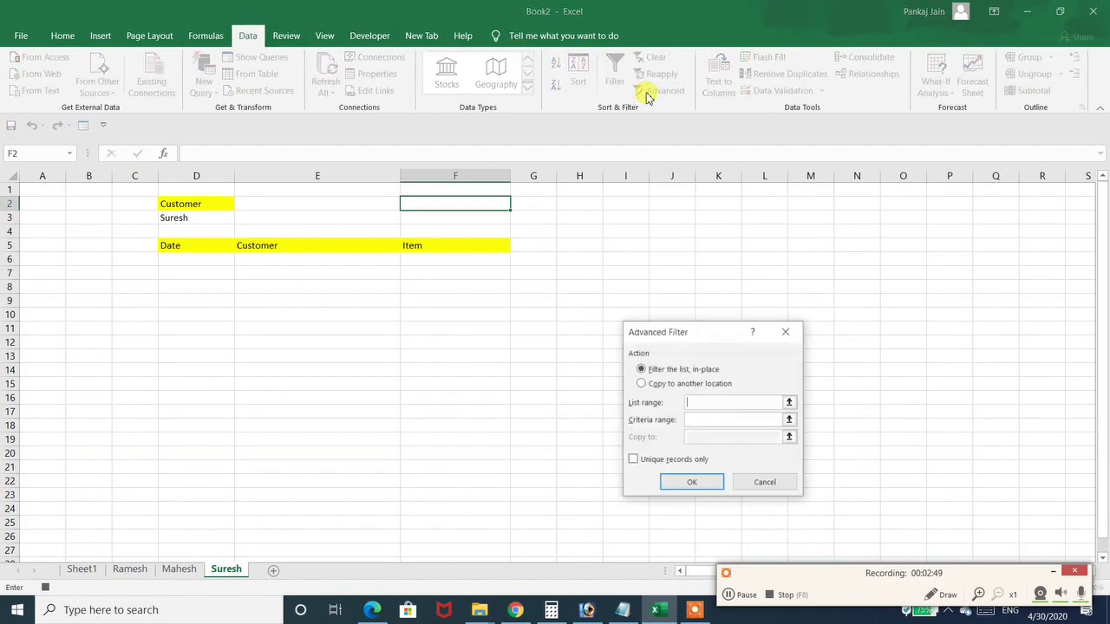
pyautogui.click(640, 385)
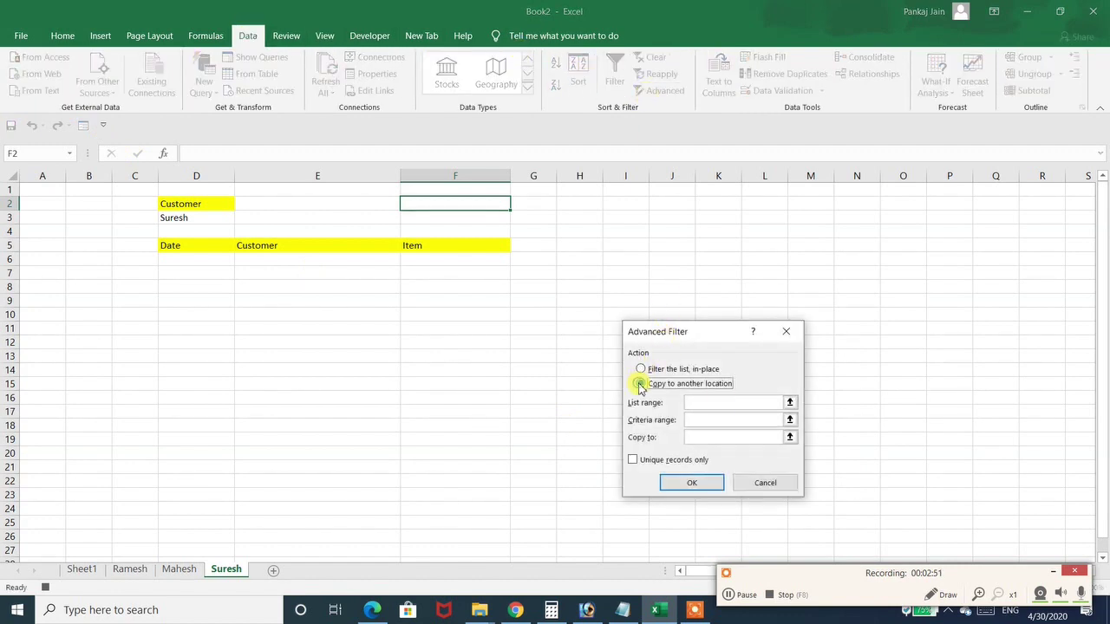
pyautogui.click(790, 404)
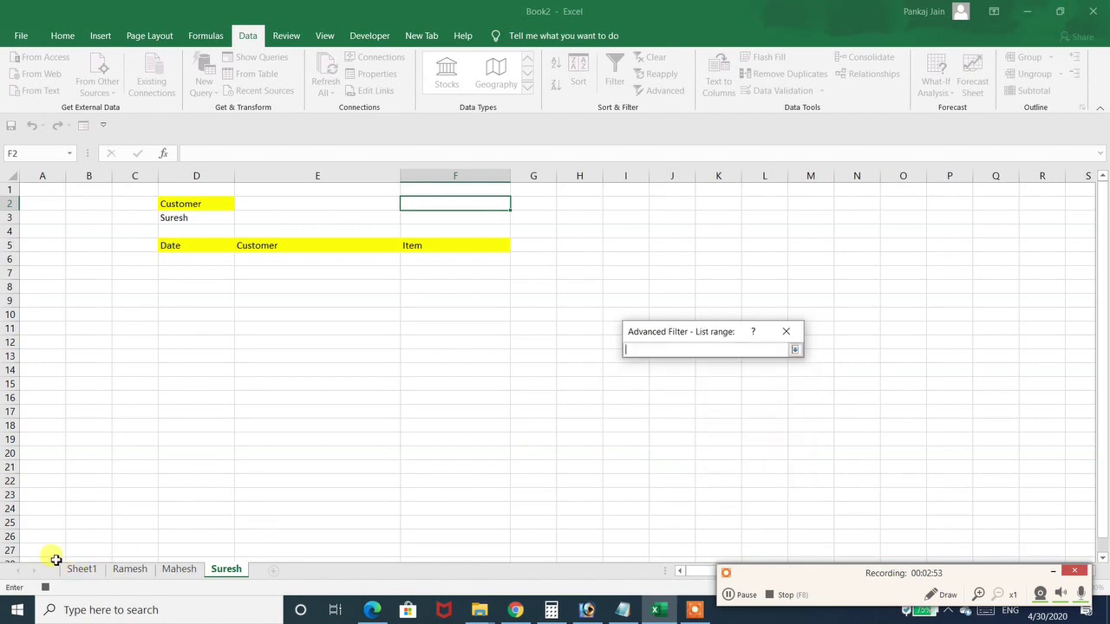
pyautogui.click(82, 570)
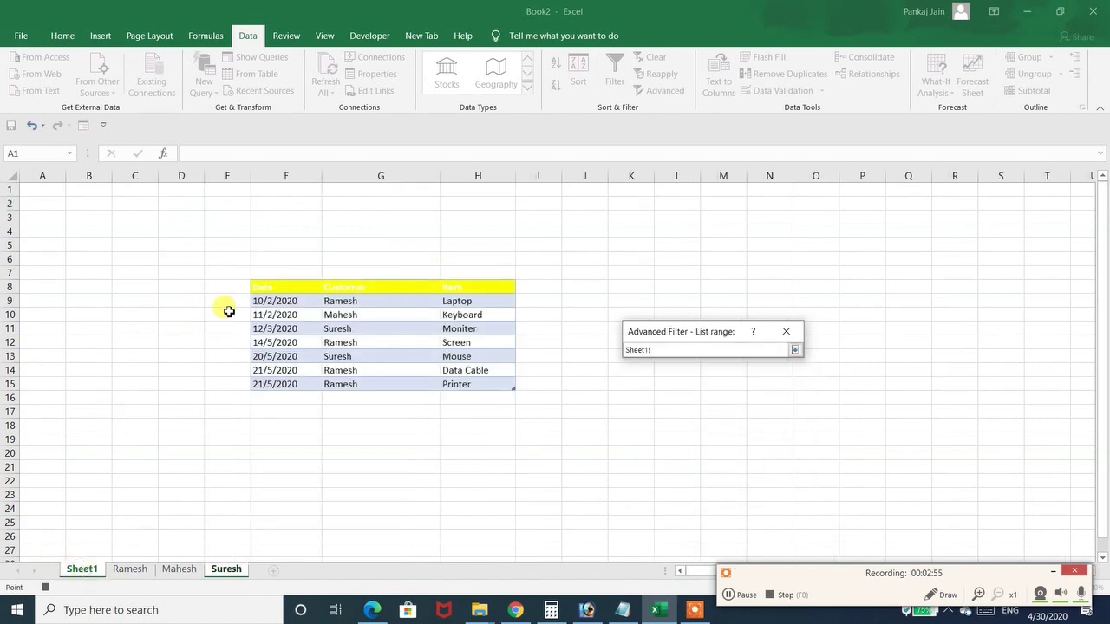
pyautogui.moveTo(280, 286); pyautogui.dragTo(476, 384)
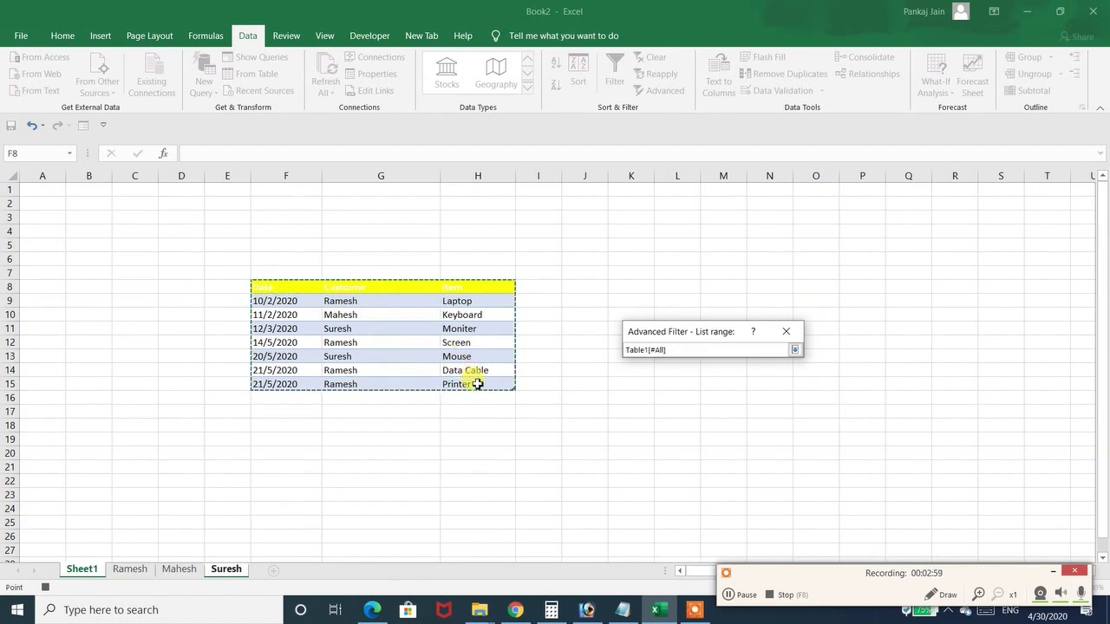
pyautogui.click(794, 351)
# Step: Set the criteria range to D2:D3 and the copy destination to D5:F5 on the third customer's sheet, and run the filter
pyautogui.click(711, 419)
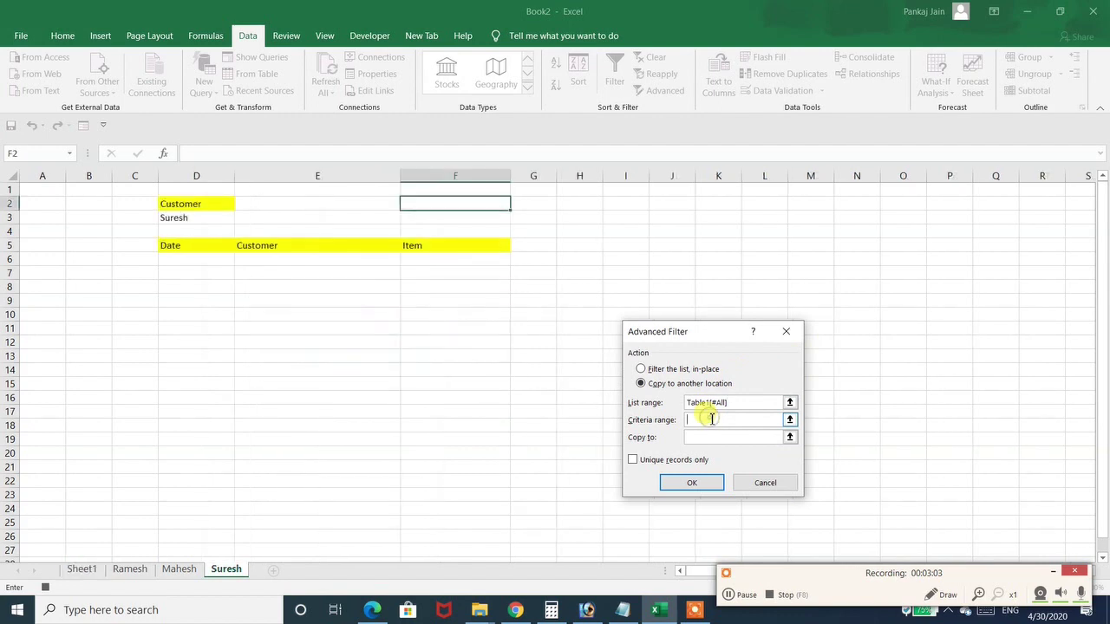
pyautogui.moveTo(192, 205); pyautogui.dragTo(190, 218)
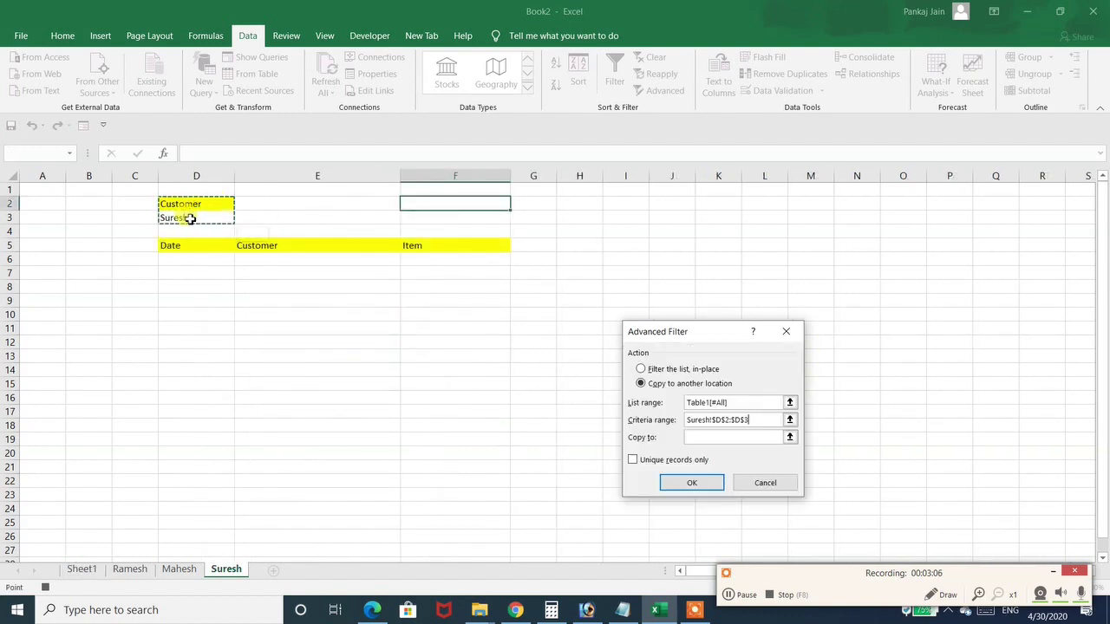
pyautogui.click(736, 437)
pyautogui.moveTo(212, 247); pyautogui.dragTo(452, 246)
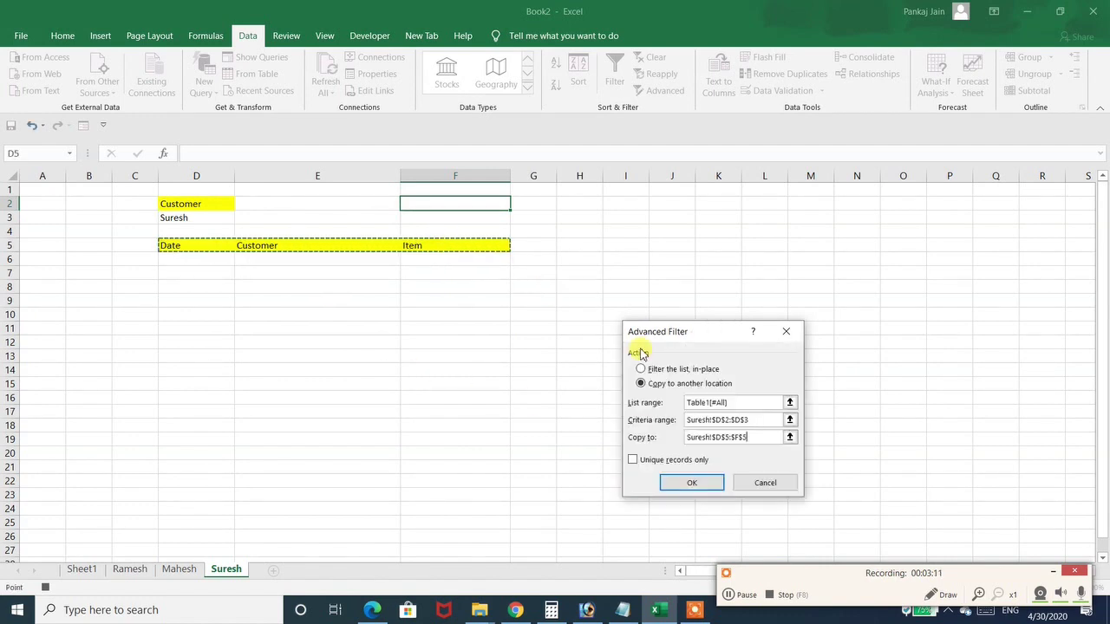
pyautogui.click(670, 483)
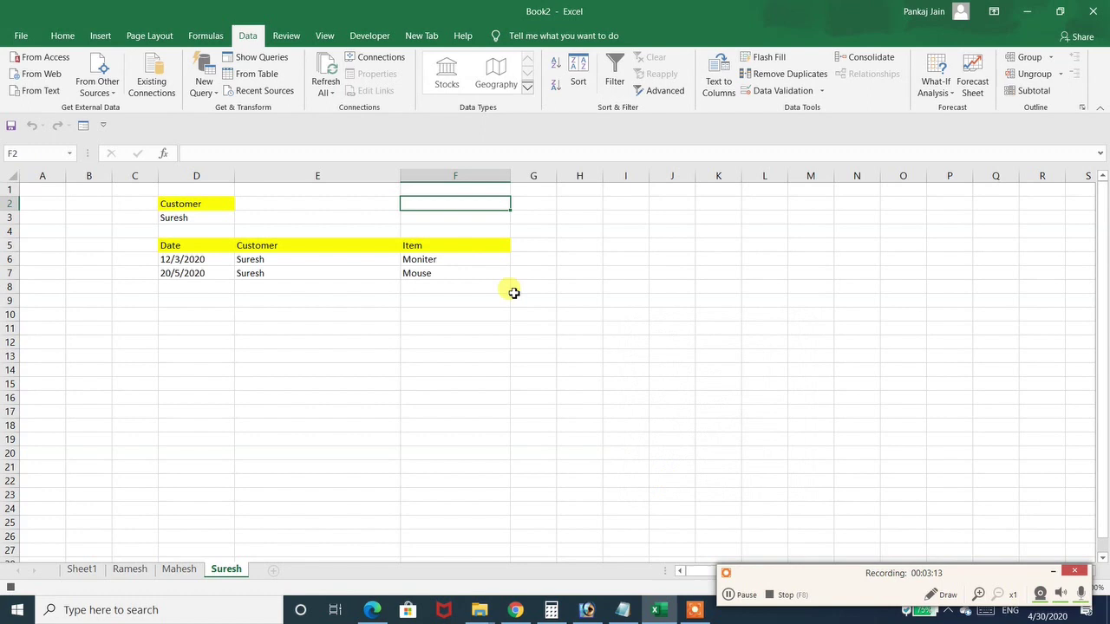
# Step: Stop recording the third customer's filter macro
pyautogui.click(324, 36)
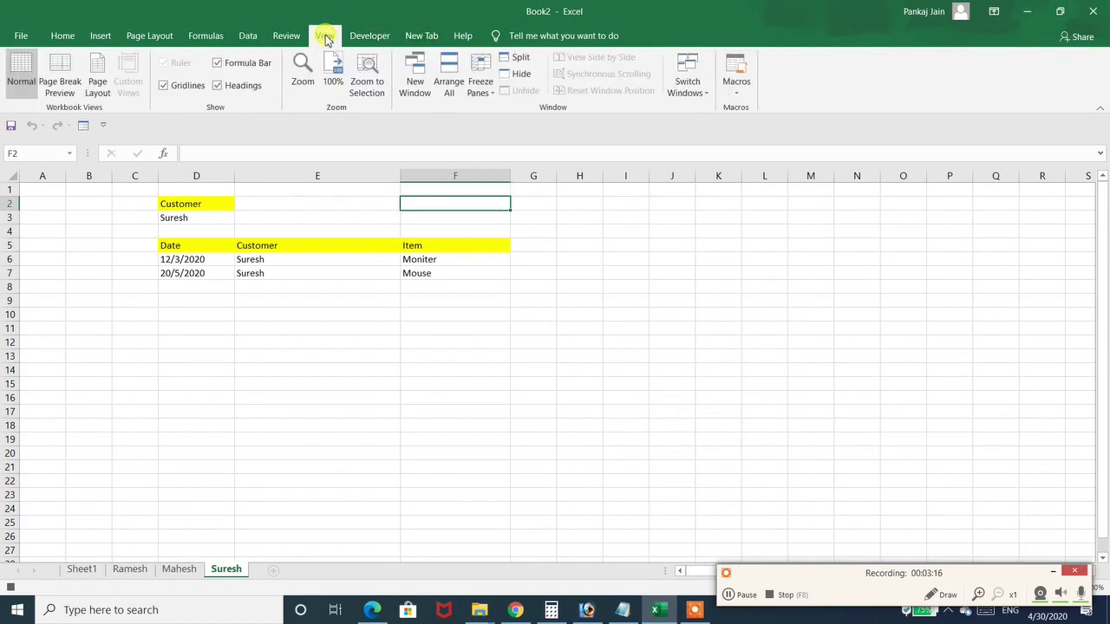
pyautogui.click(735, 91)
pyautogui.click(743, 130)
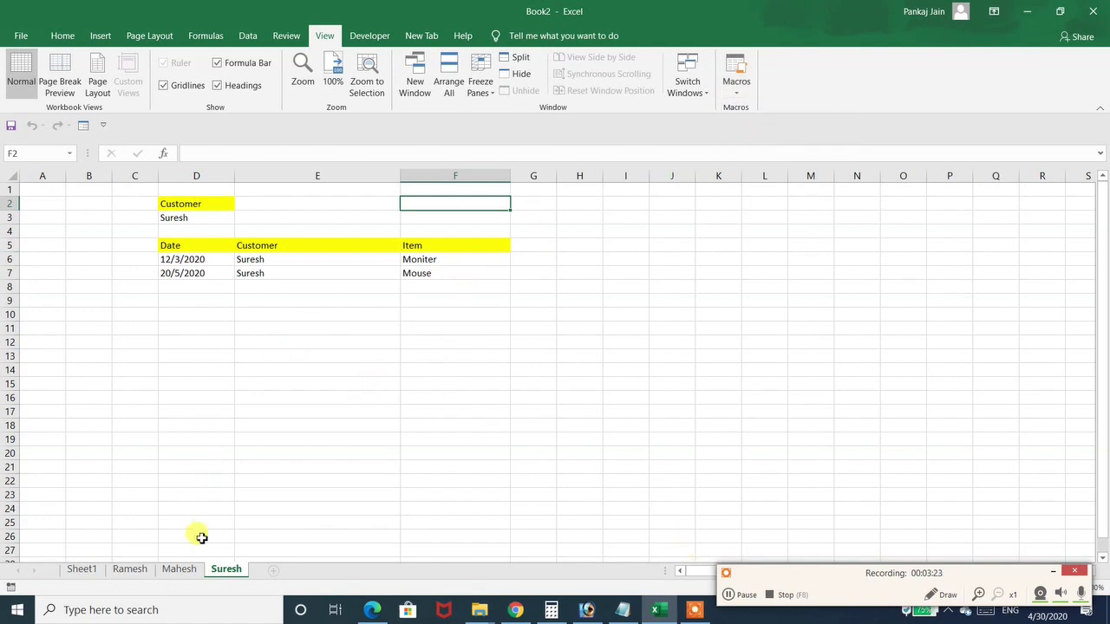
# Step: Review the extracted entries on each customer's sheet
pyautogui.click(179, 569)
pyautogui.click(132, 569)
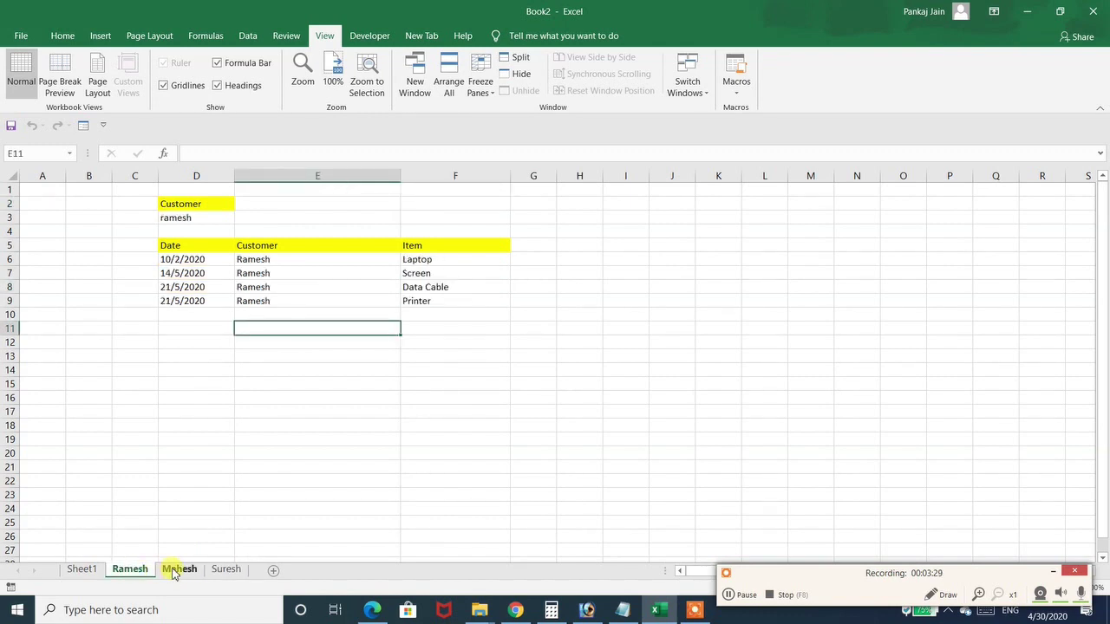
pyautogui.click(221, 569)
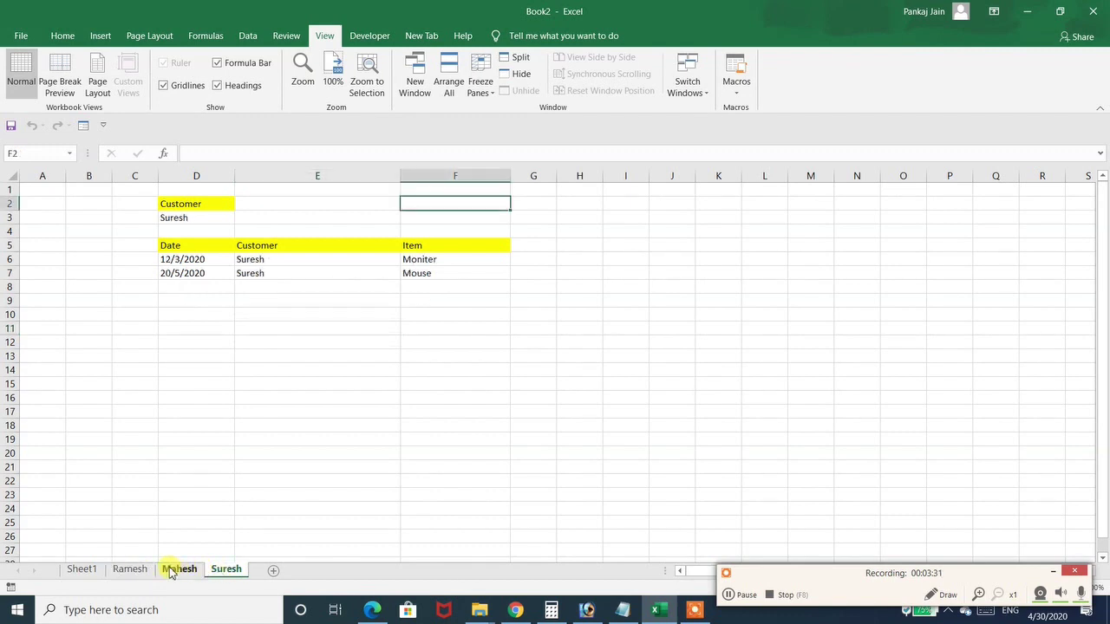
pyautogui.click(174, 570)
pyautogui.click(132, 570)
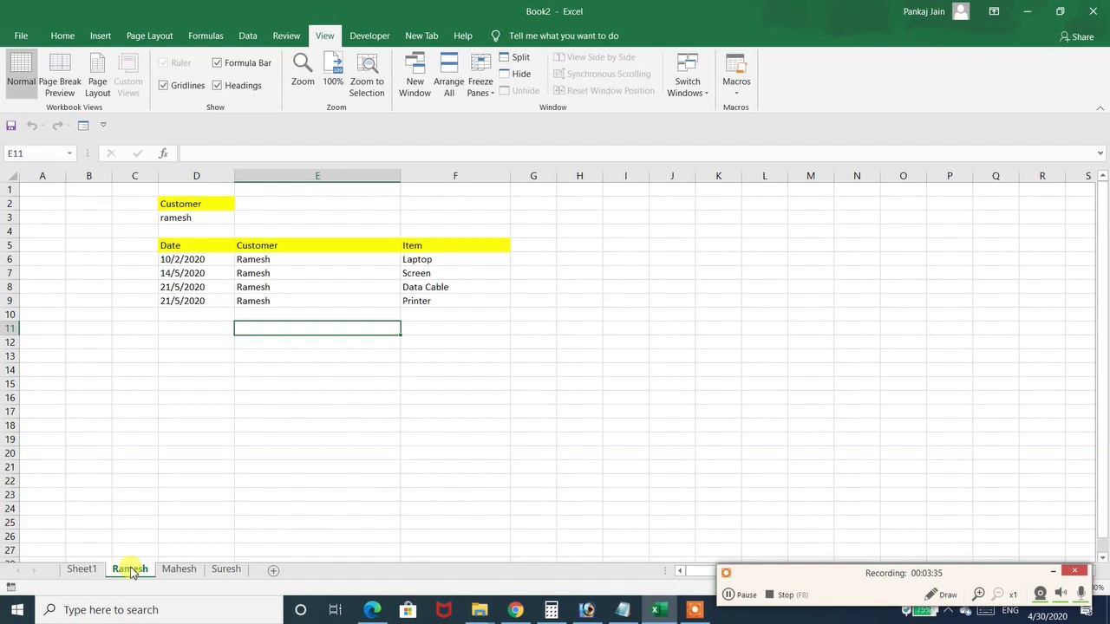
# Step: Add a sale below Sheet1's table with date 22/5/2020, the third customer's name and item Mobile, plus a blank row below it
pyautogui.click(83, 569)
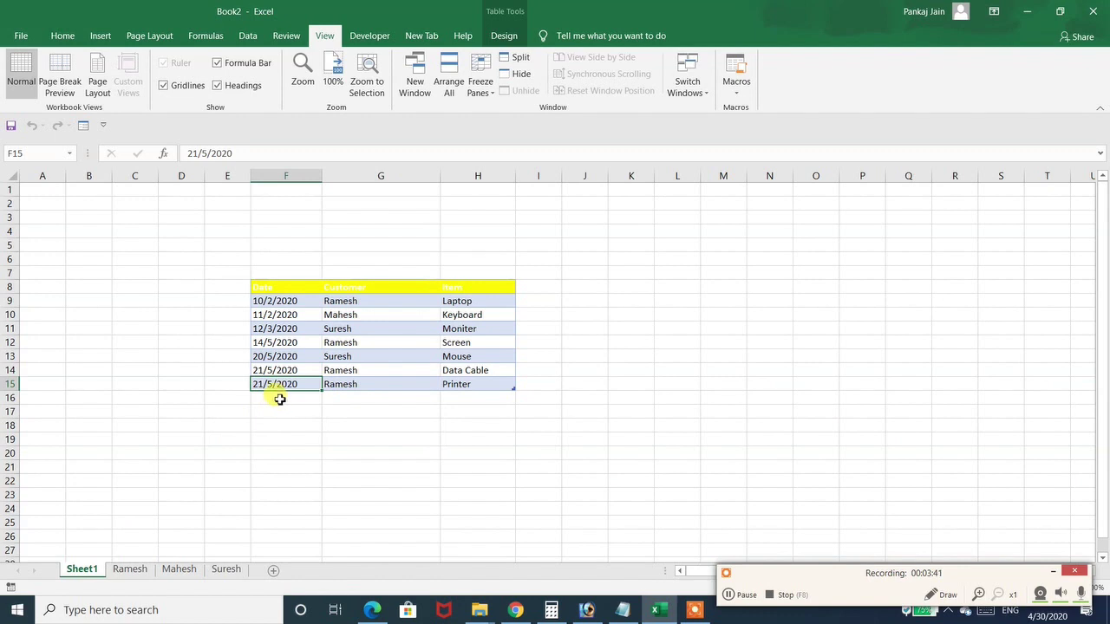
pyautogui.click(279, 399)
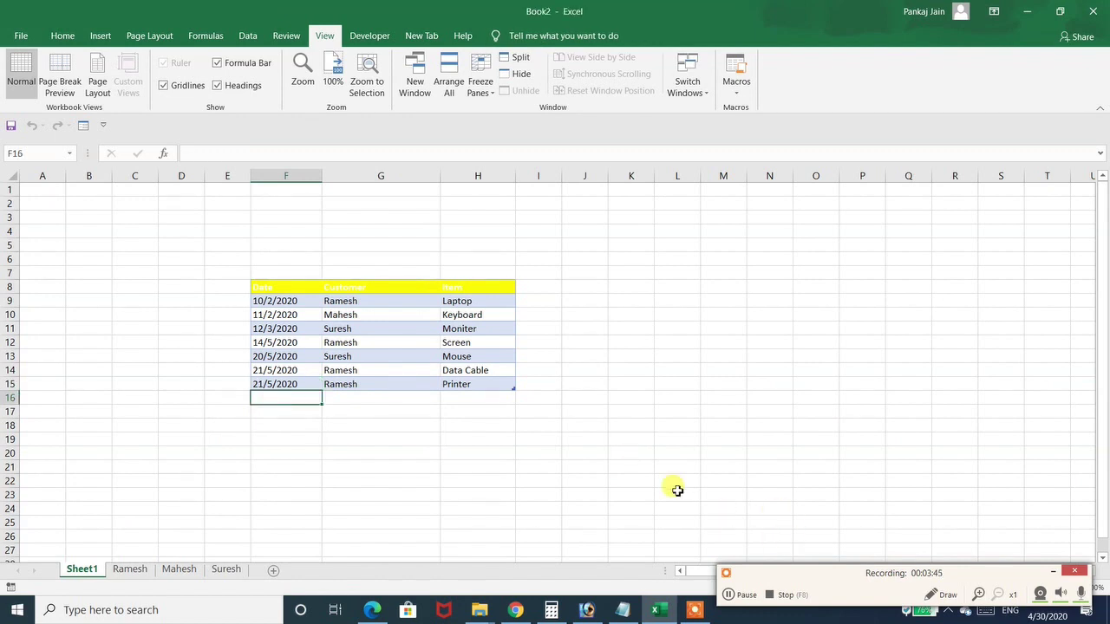
pyautogui.write('22/5/2020')
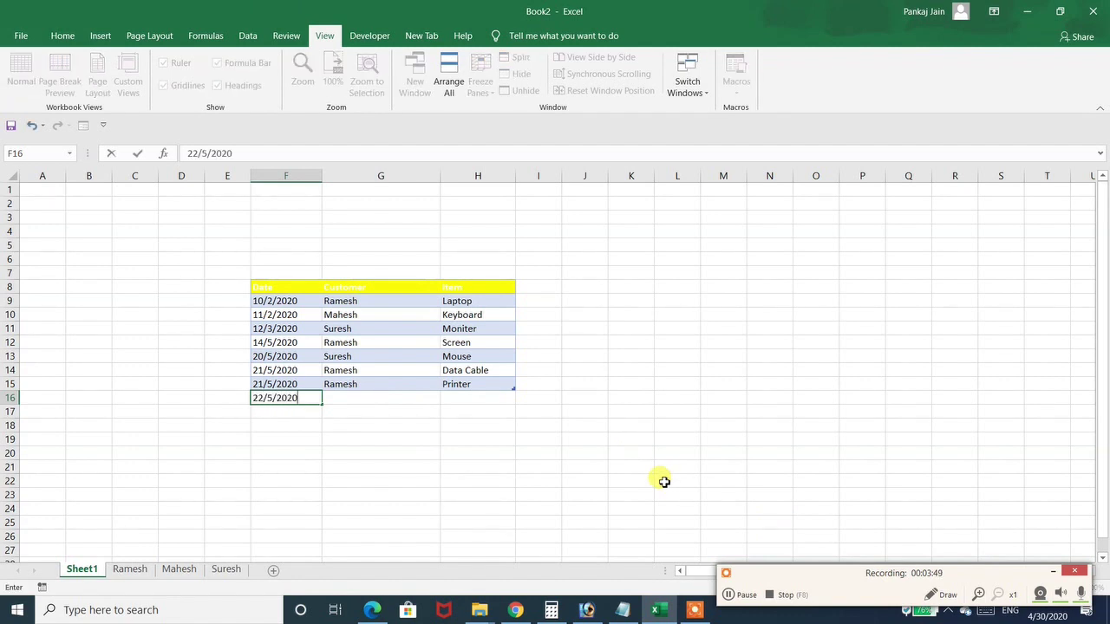
pyautogui.press('Tab')
pyautogui.write('S')
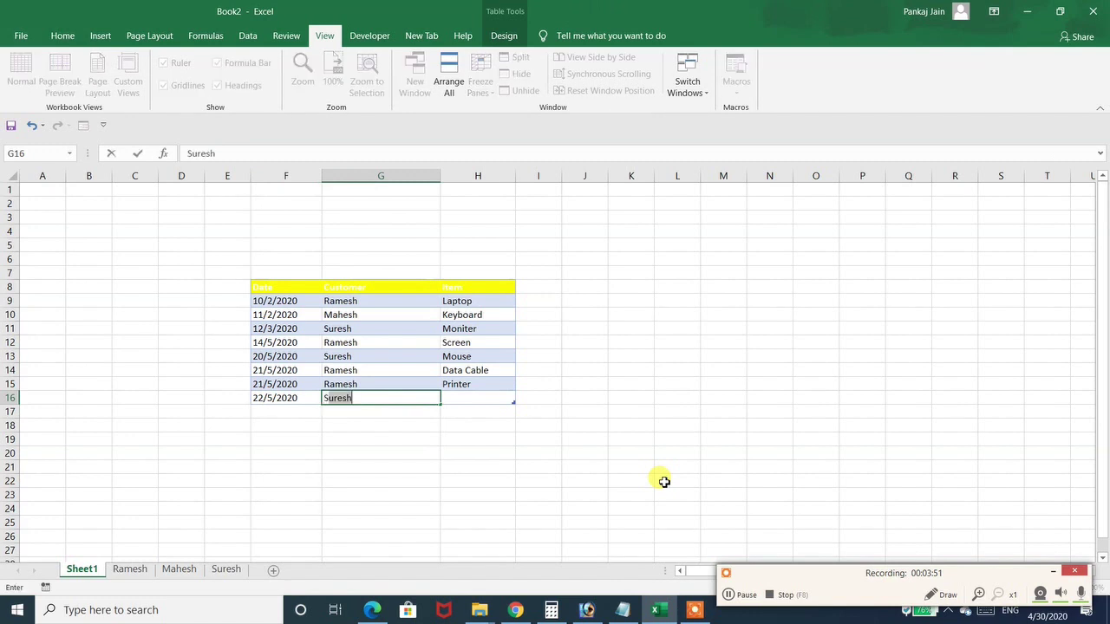
pyautogui.write('uesh')
pyautogui.press('Tab')
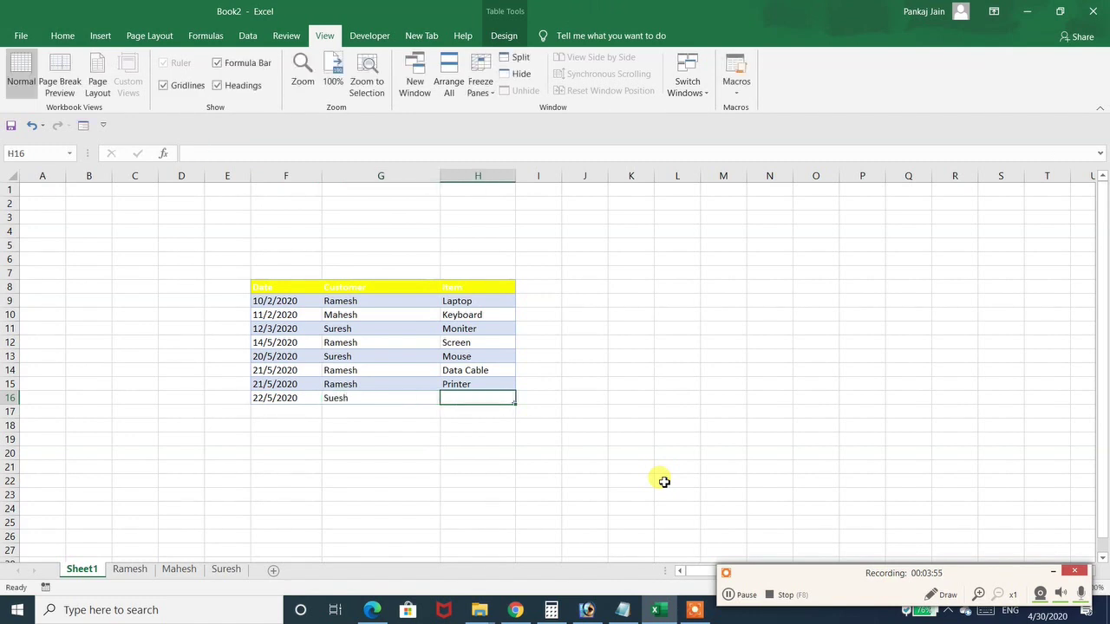
pyautogui.write('Mobile')
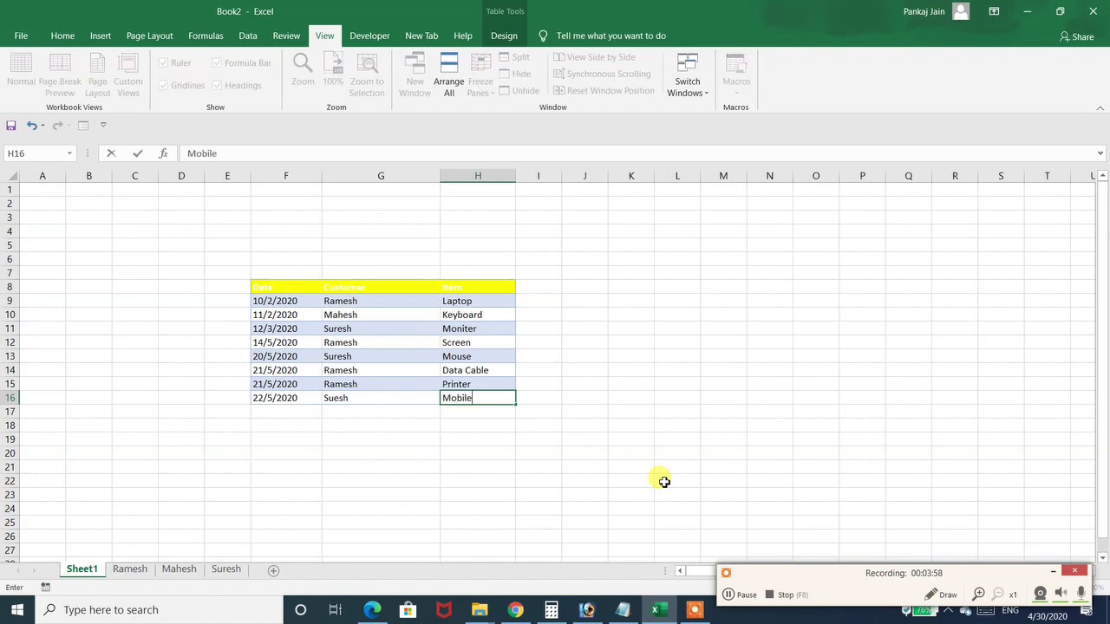
pyautogui.press('Tab')
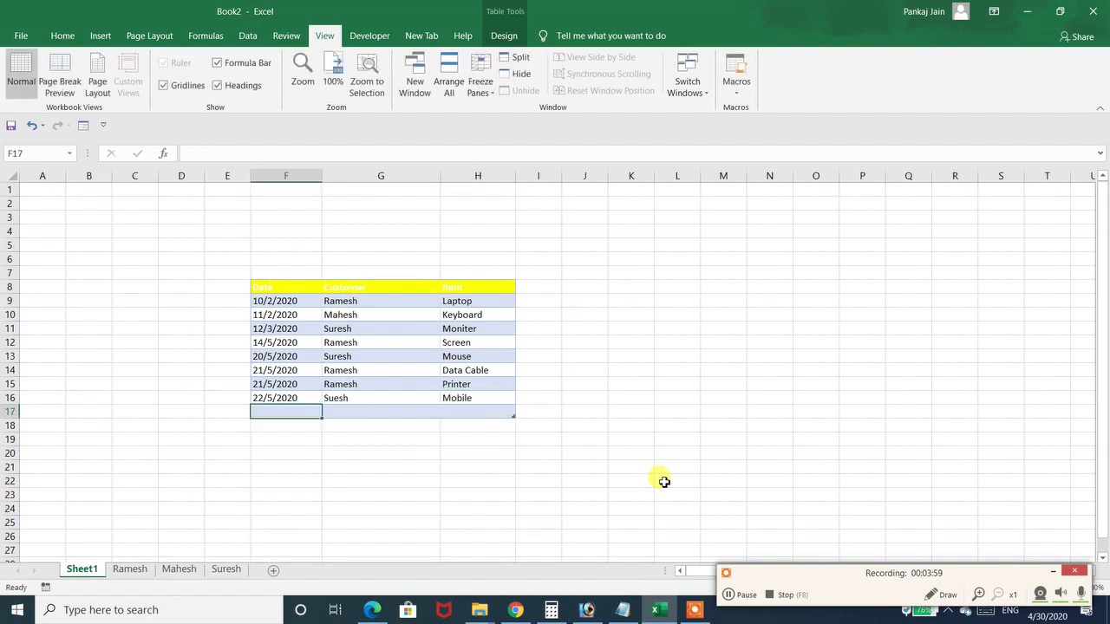
# Step: Try to save the workbook as save2 in the You Tube Video Create 22 3 20 folder as an Excel Workbook
pyautogui.hotkey('ctrl', 's')
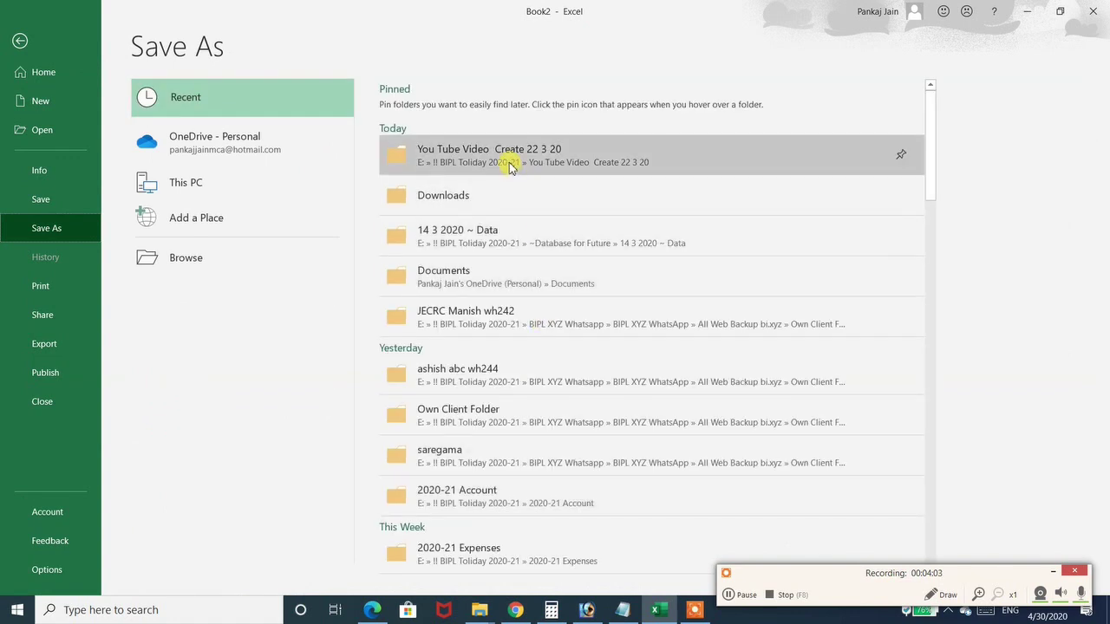
pyautogui.click(459, 199)
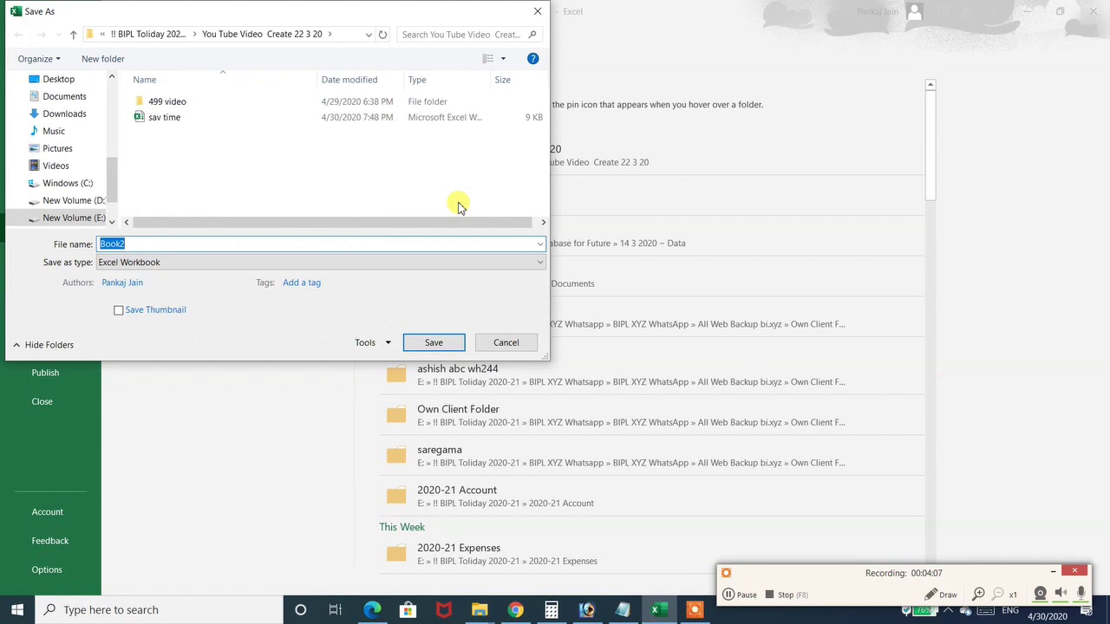
pyautogui.write('save2')
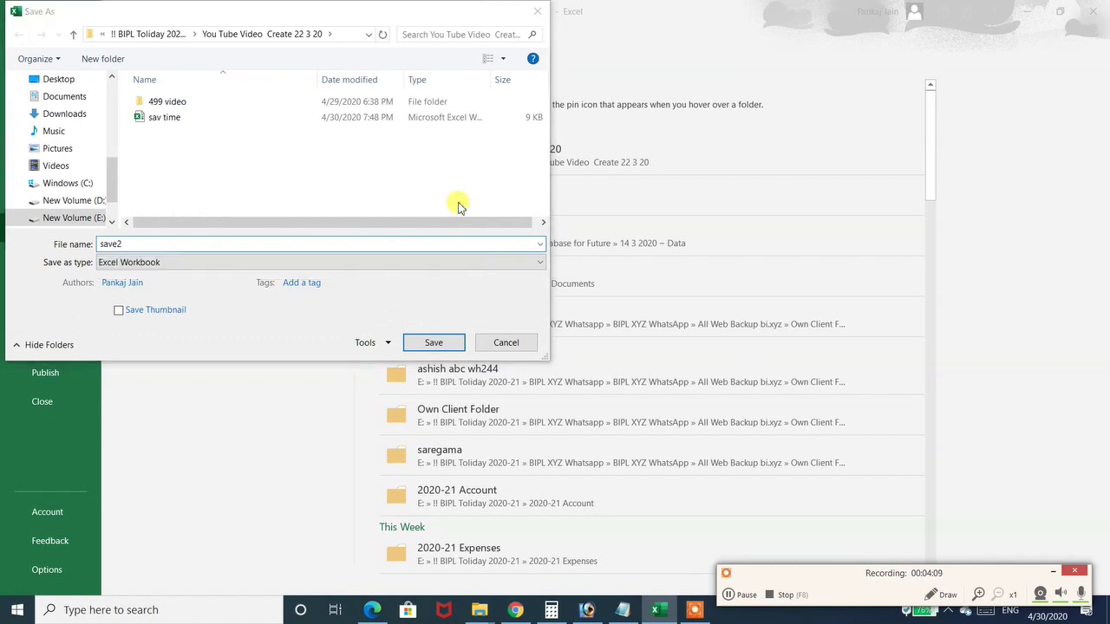
pyautogui.press('Return')
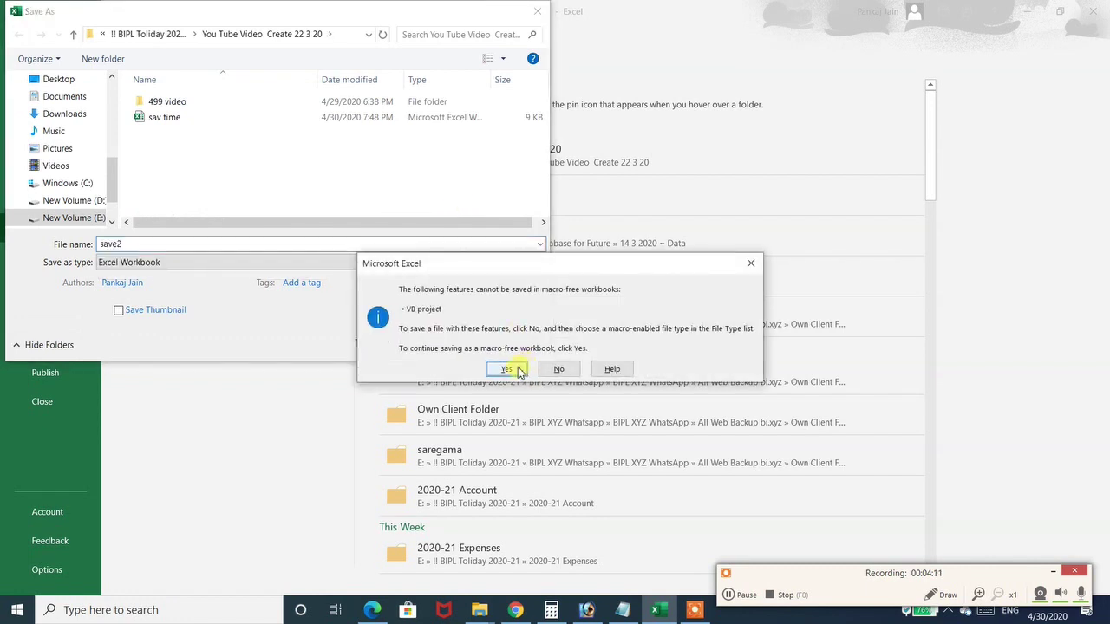
pyautogui.click(558, 370)
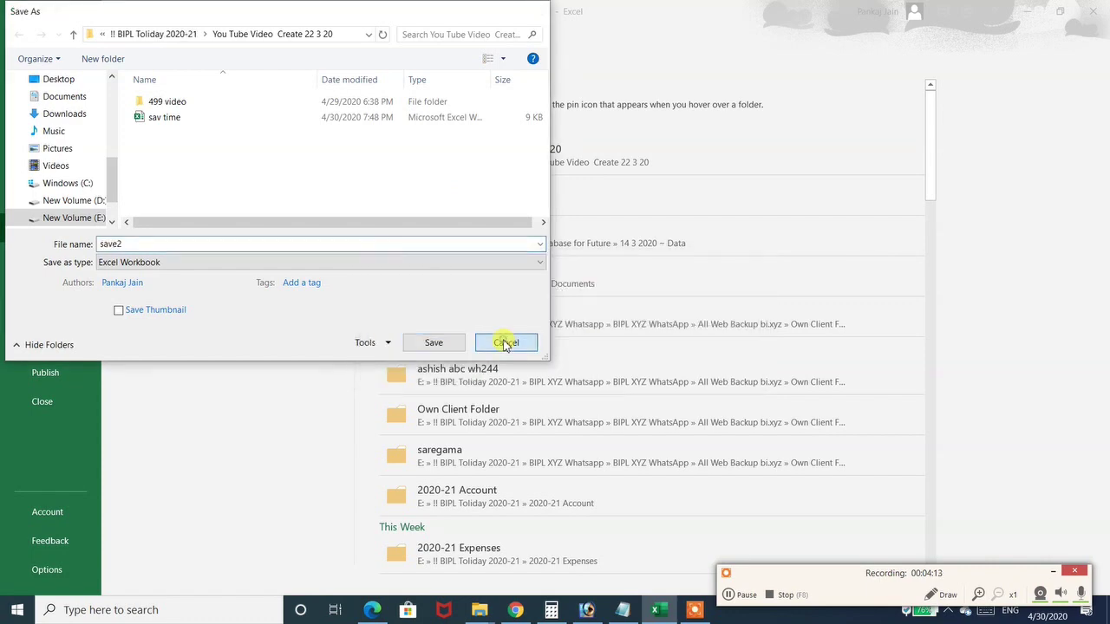
pyautogui.click(505, 342)
pyautogui.press('Escape')
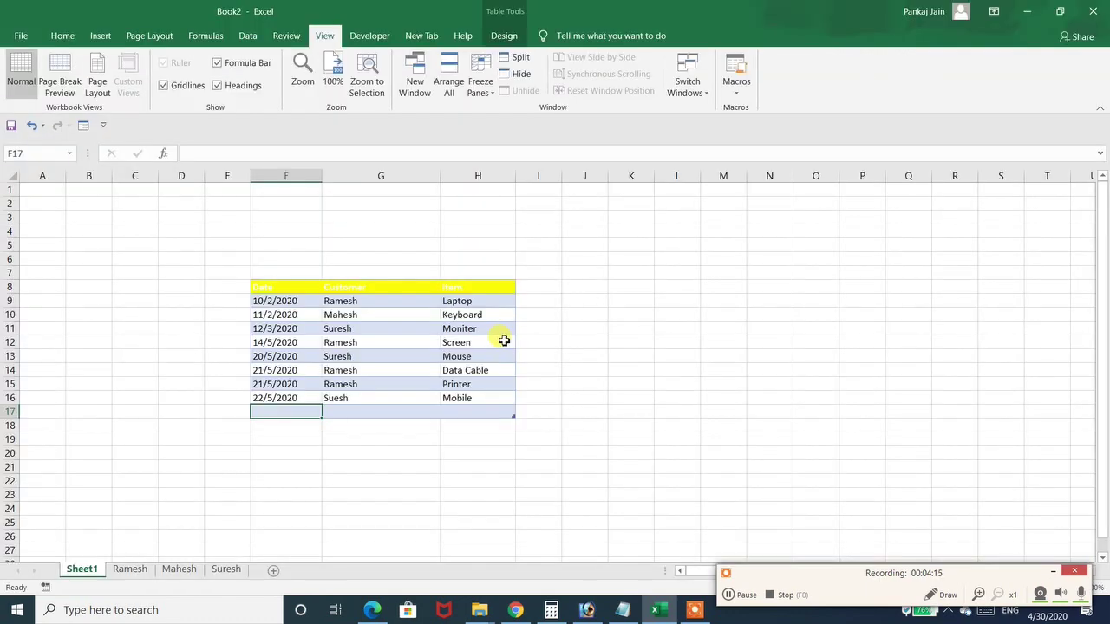
# Step: Run the third customer's filter macro on that customer's sheet to extract the newly added sale
pyautogui.click(225, 570)
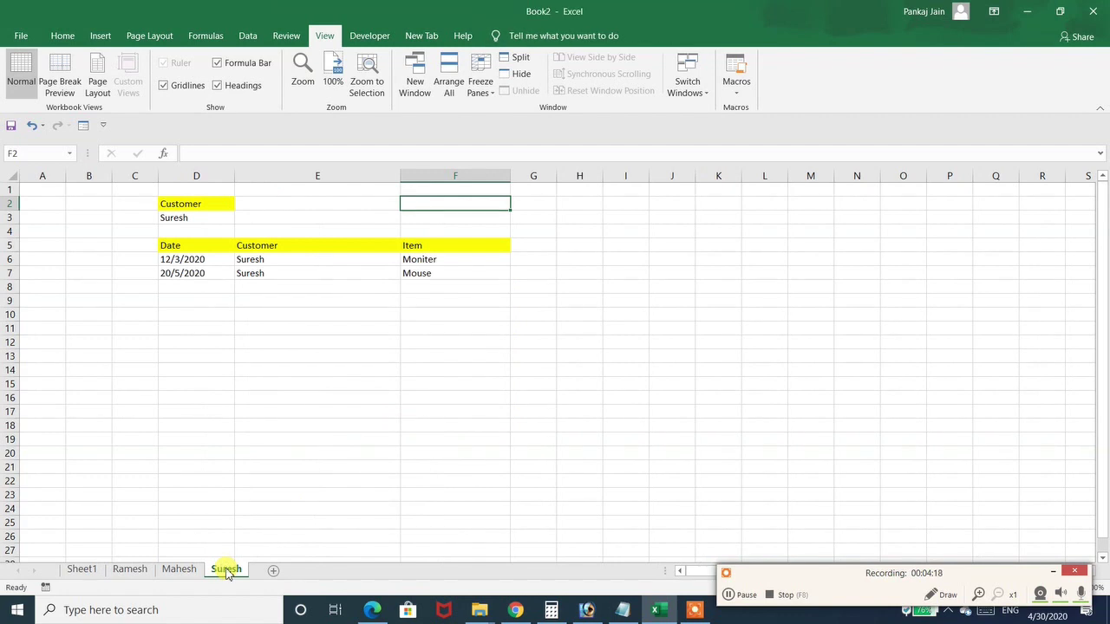
pyautogui.click(735, 88)
pyautogui.click(750, 109)
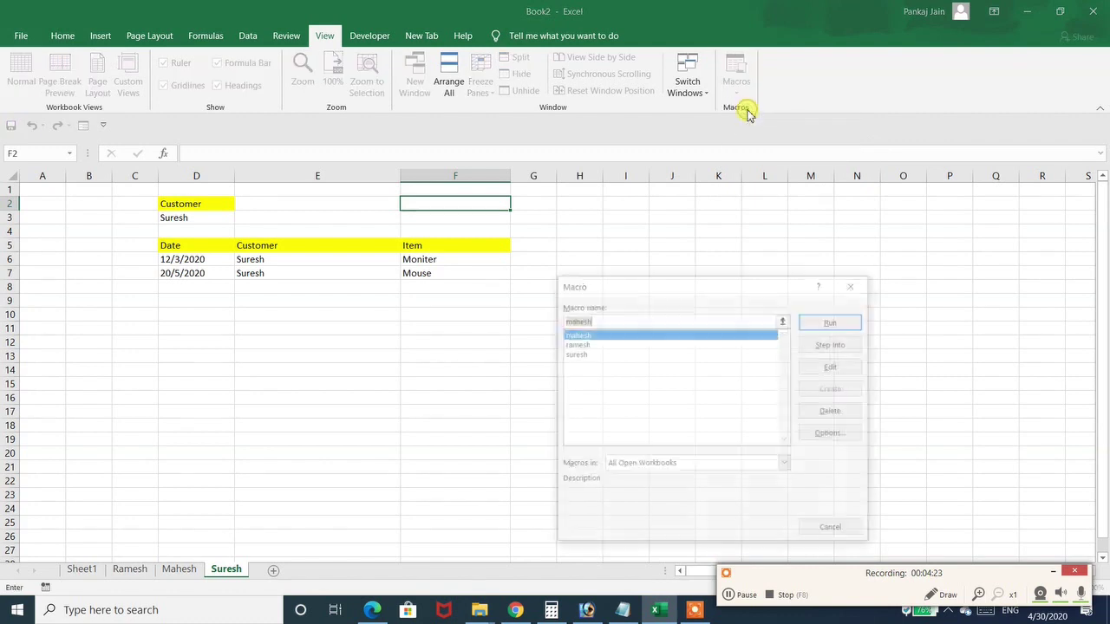
pyautogui.click(579, 354)
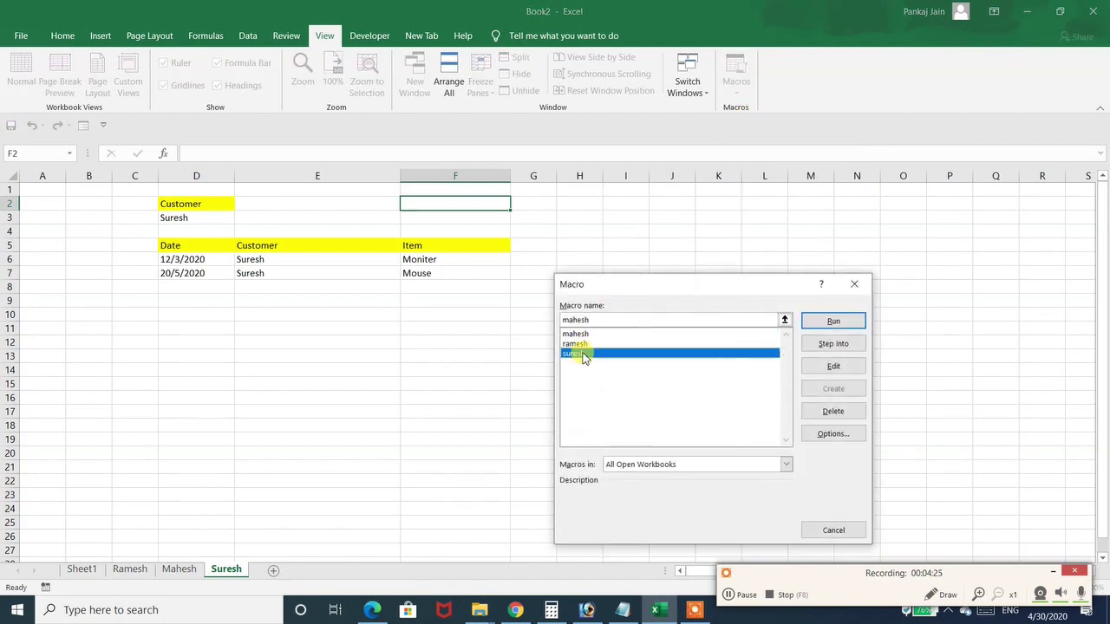
pyautogui.click(832, 322)
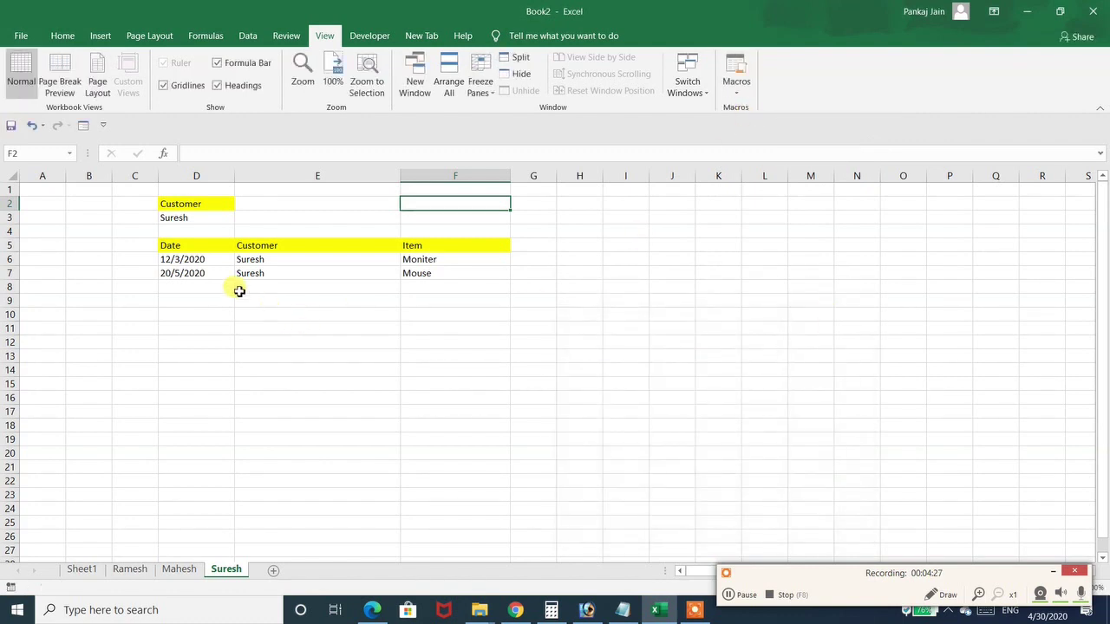
pyautogui.click(744, 596)
pyautogui.click(747, 596)
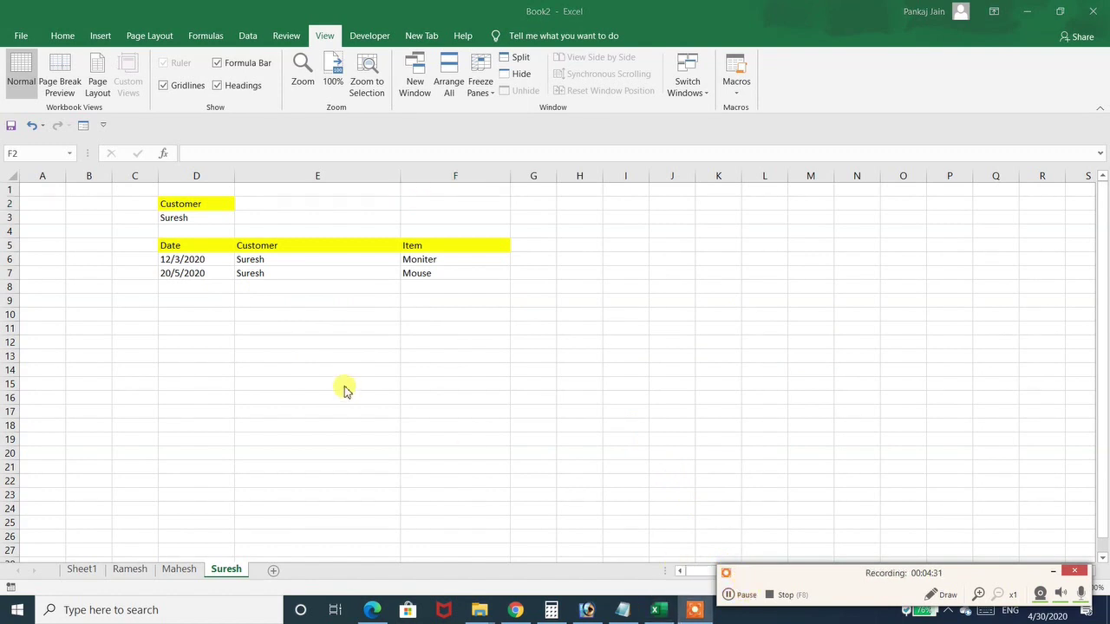
# Step: Correct the misspelled customer name in the 22/5/2020 sale in Sheet1's table to match the third customer's name
pyautogui.click(76, 571)
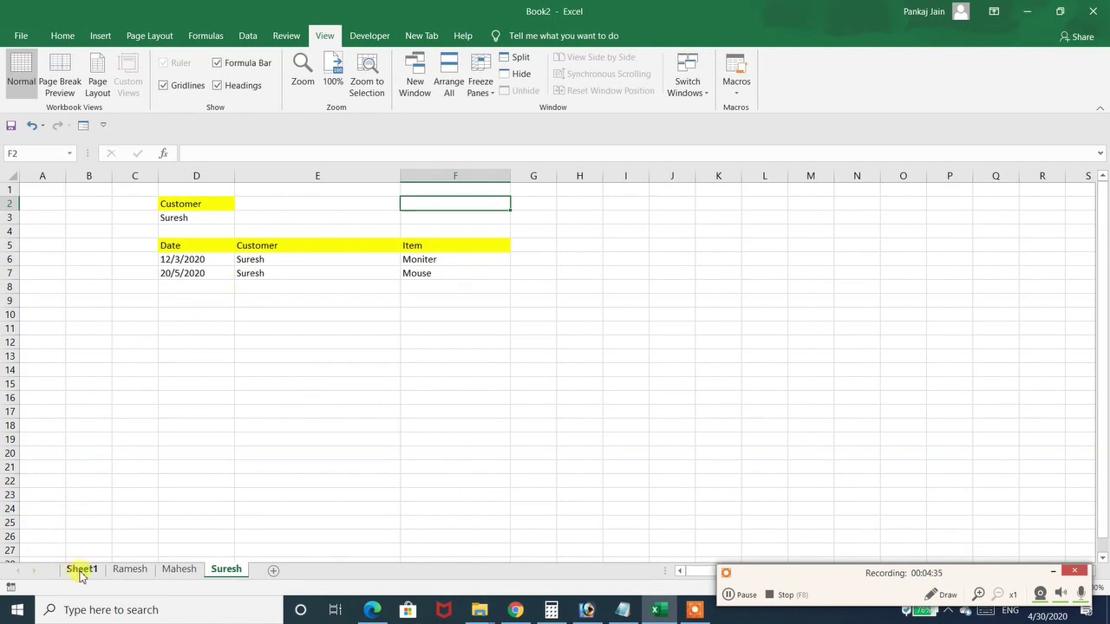
pyautogui.click(83, 570)
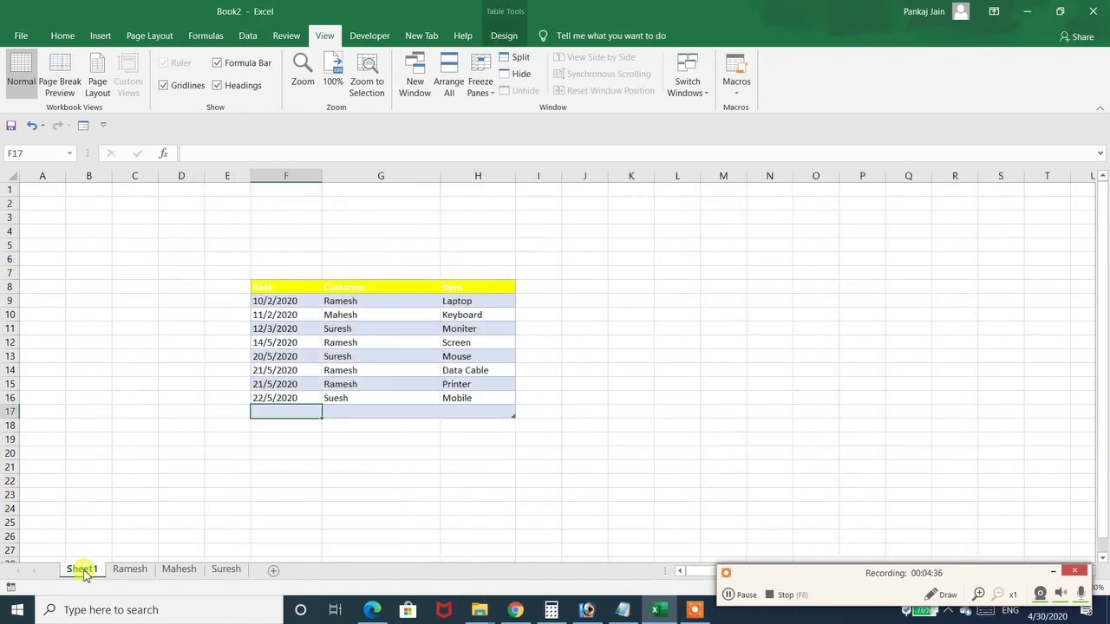
pyautogui.click(335, 400)
pyautogui.doubleClick(335, 399)
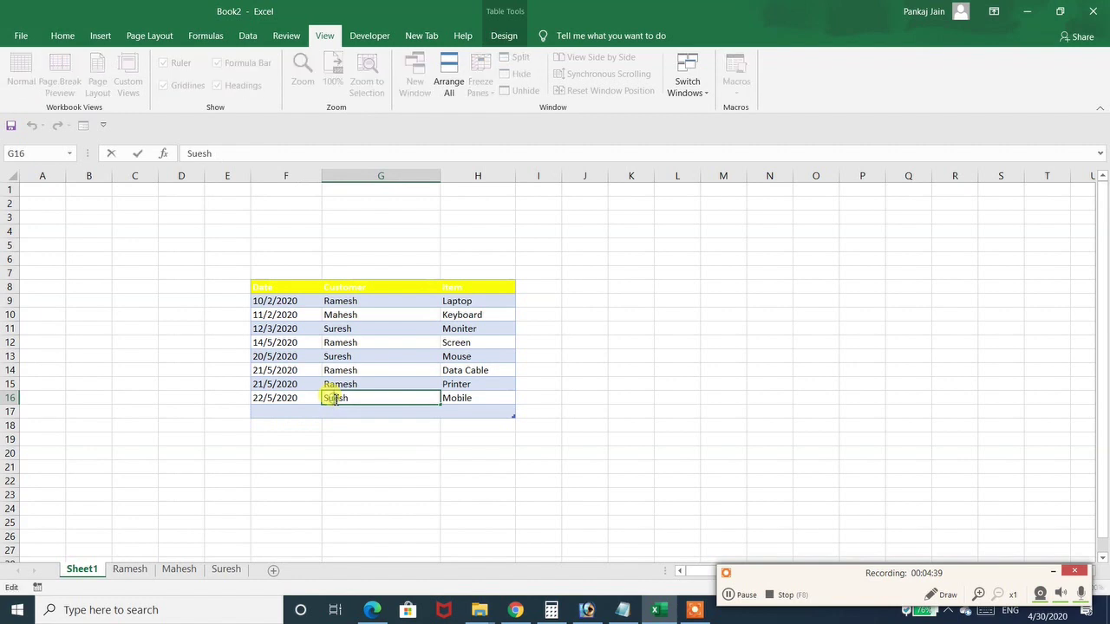
pyautogui.press('Return')
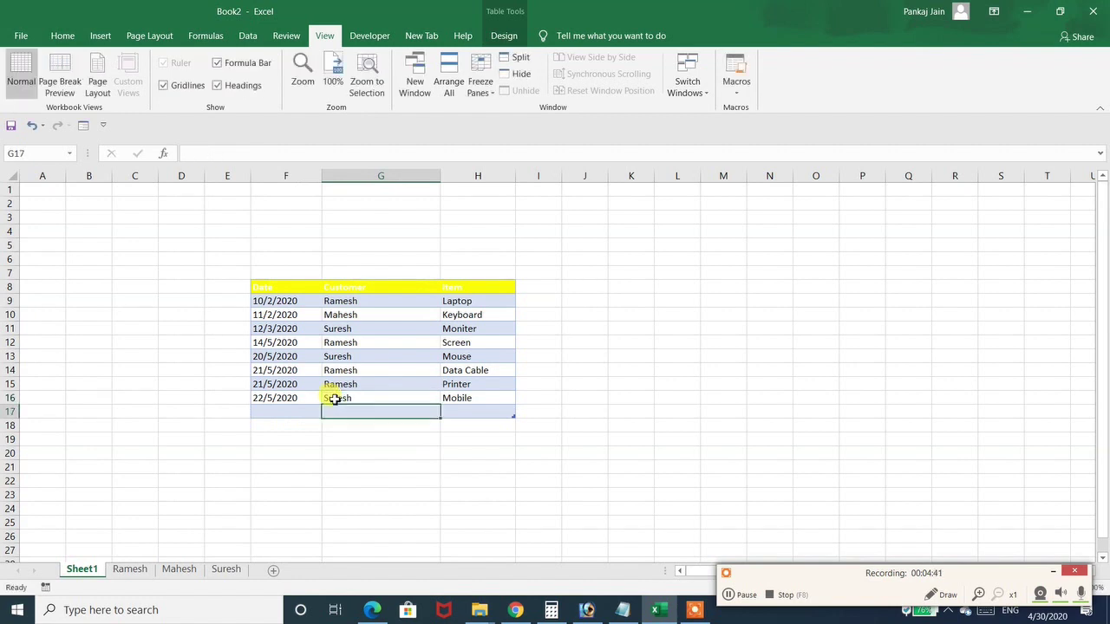
# Step: Rerun the third customer's filter macro on that customer's sheet with the corrected sales data
pyautogui.click(227, 570)
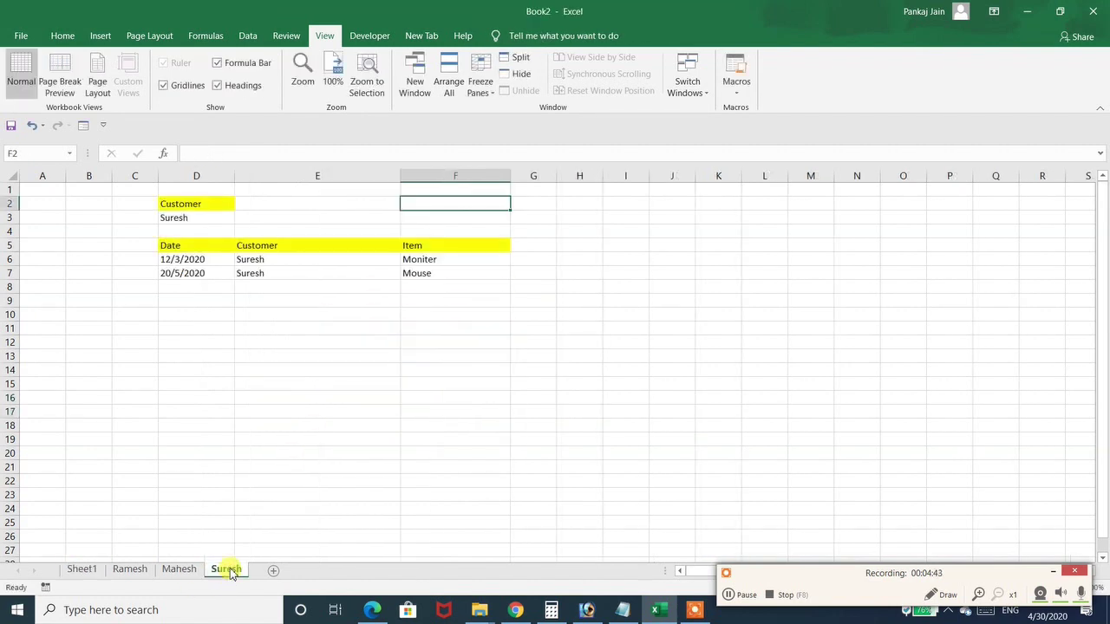
pyautogui.click(739, 84)
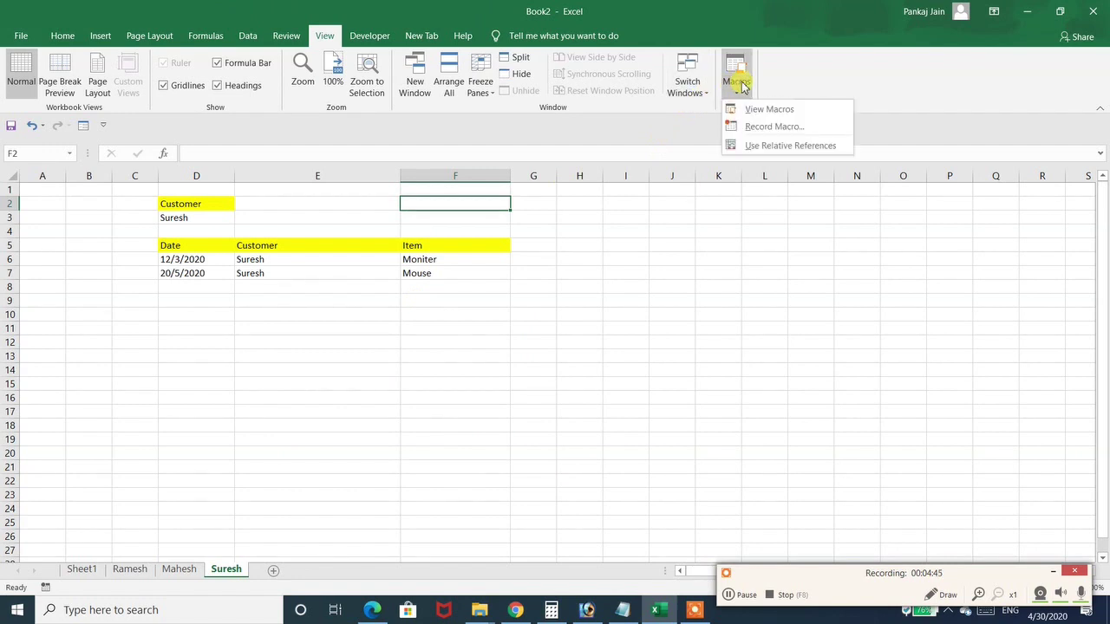
pyautogui.click(753, 111)
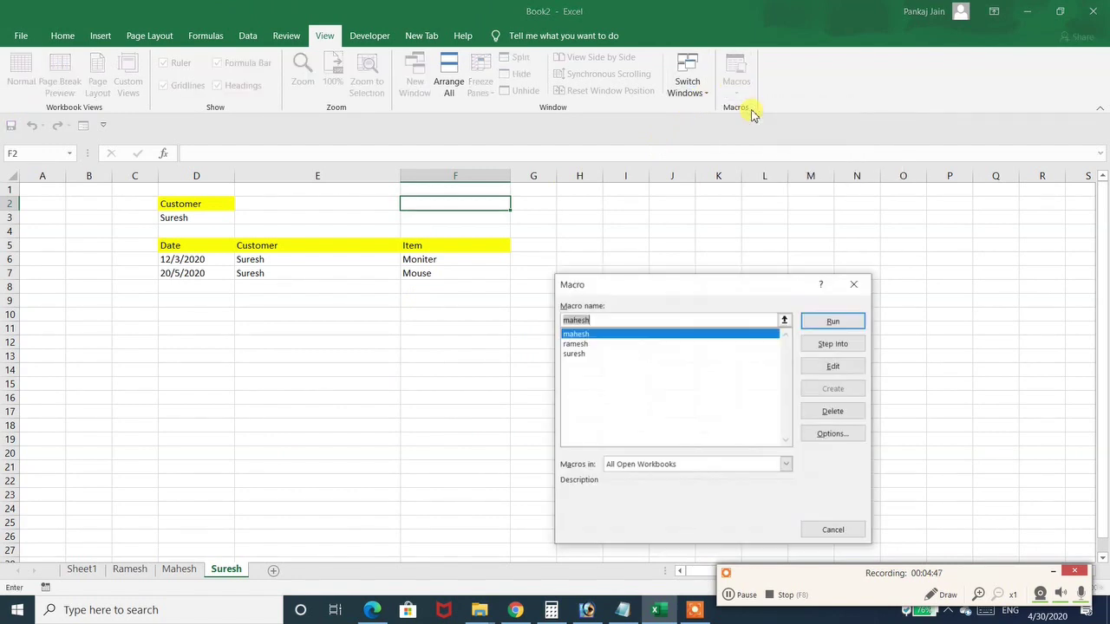
pyautogui.click(575, 354)
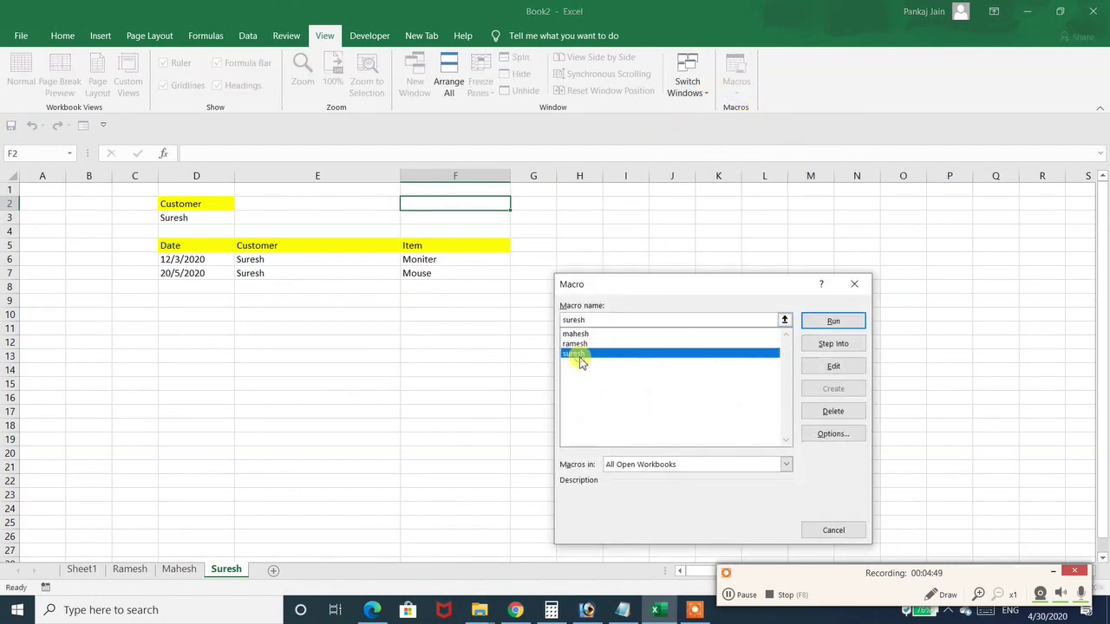
pyautogui.click(833, 323)
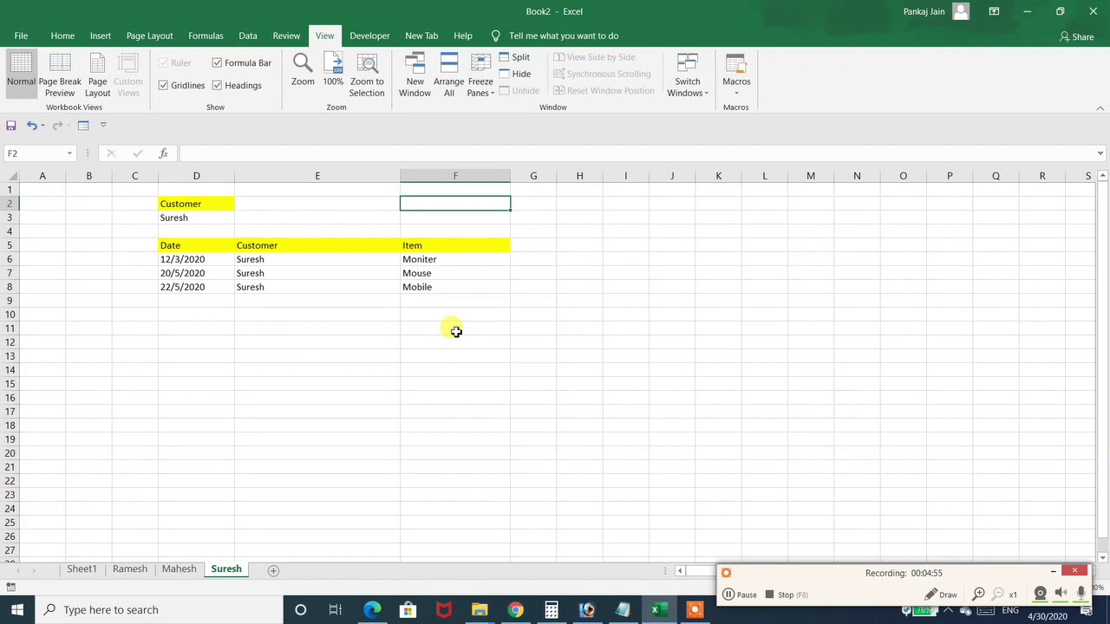
# Step: Fill the blank last row of Sheet1's table with date 23/5/2020, the first customer's name and item Desktop
pyautogui.click(83, 570)
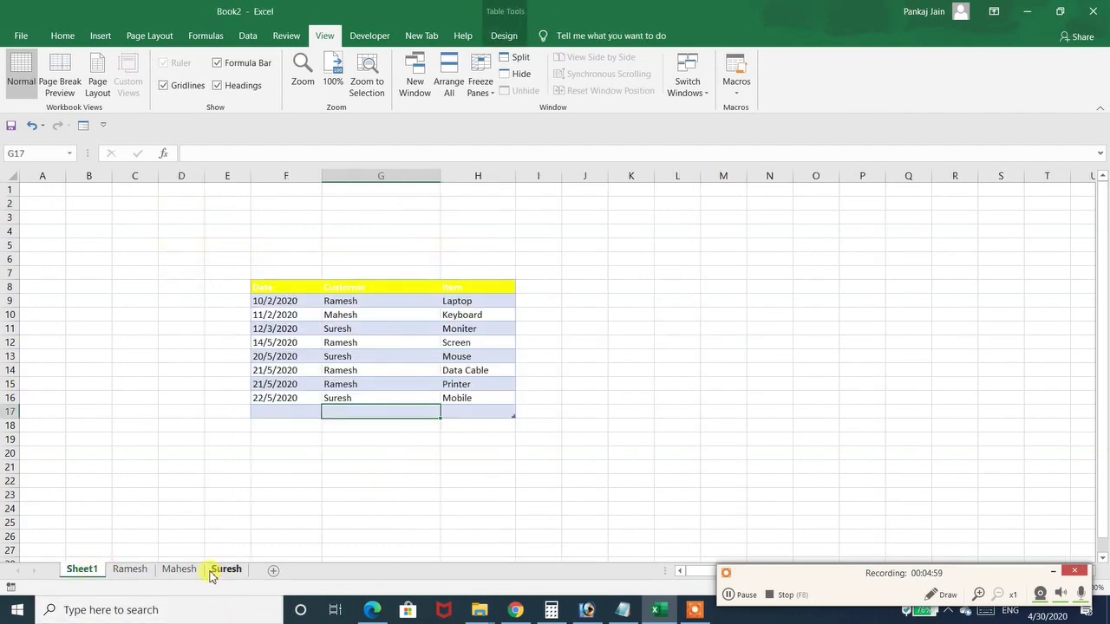
pyautogui.click(136, 571)
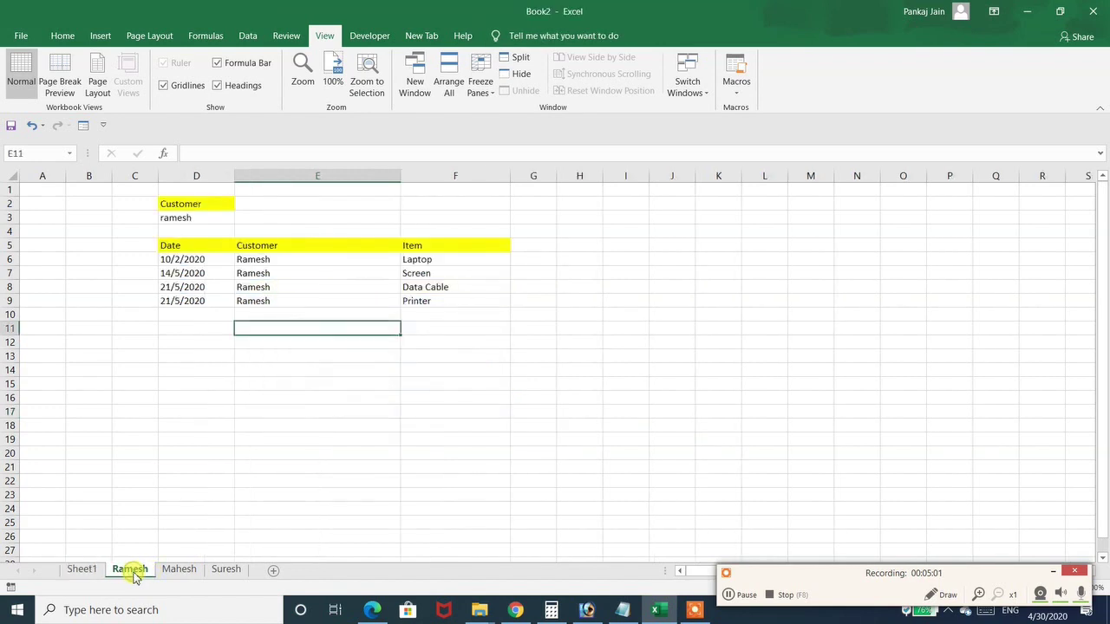
pyautogui.click(79, 569)
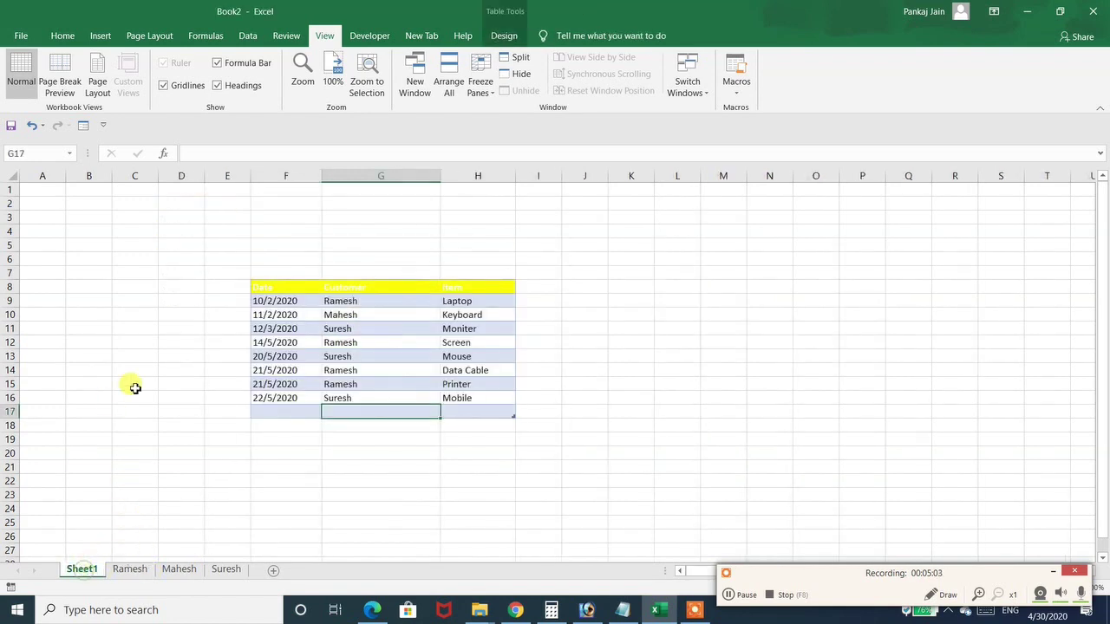
pyautogui.click(260, 414)
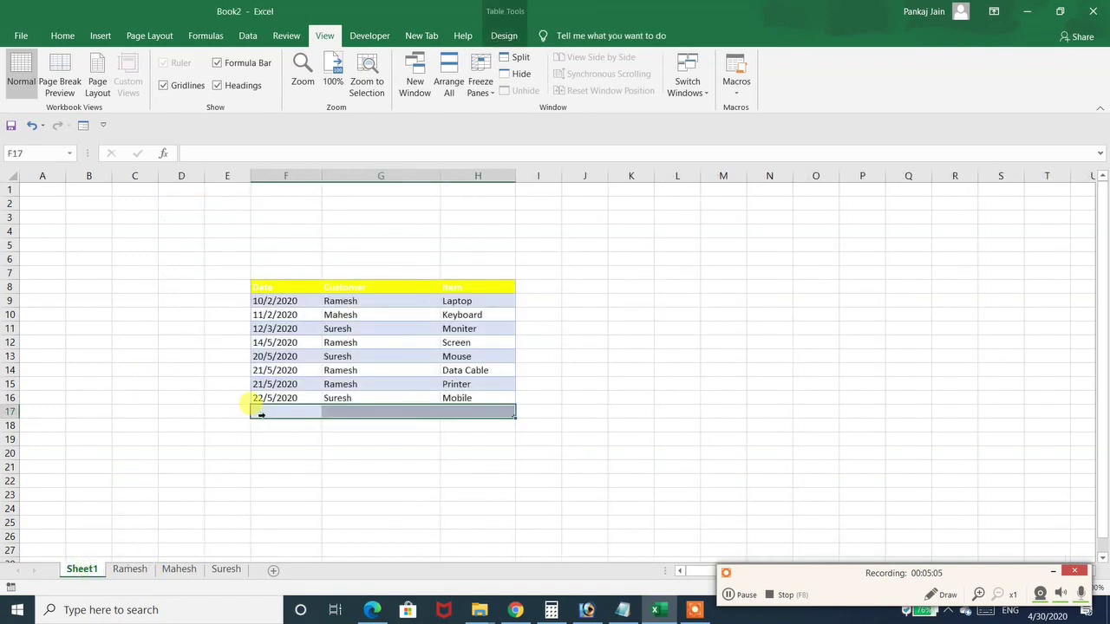
pyautogui.write('23/5/2020')
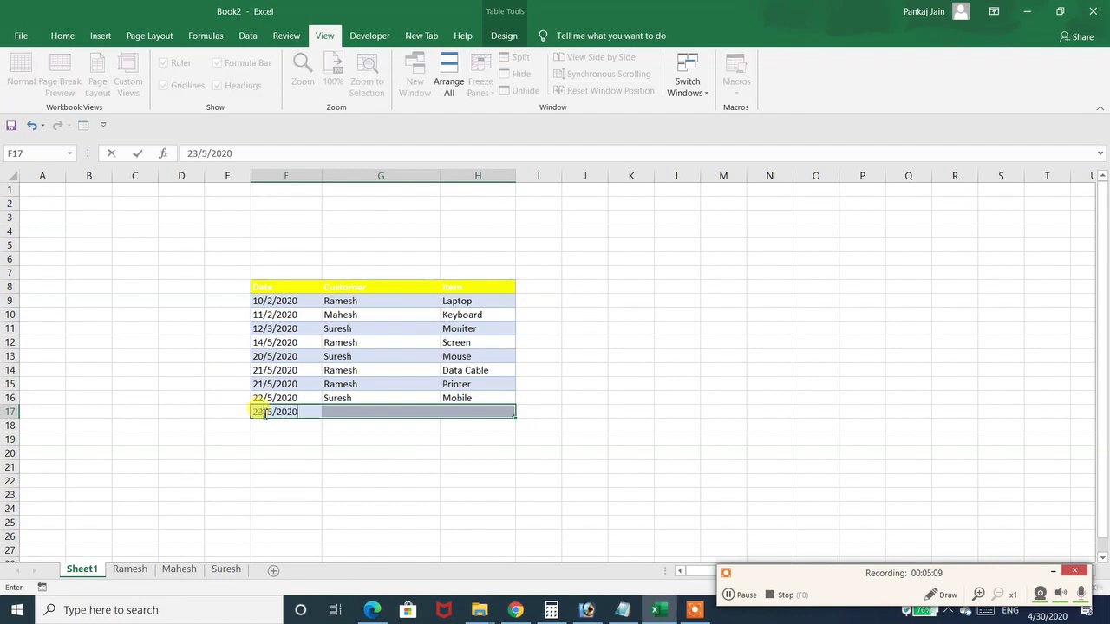
pyautogui.press('Tab')
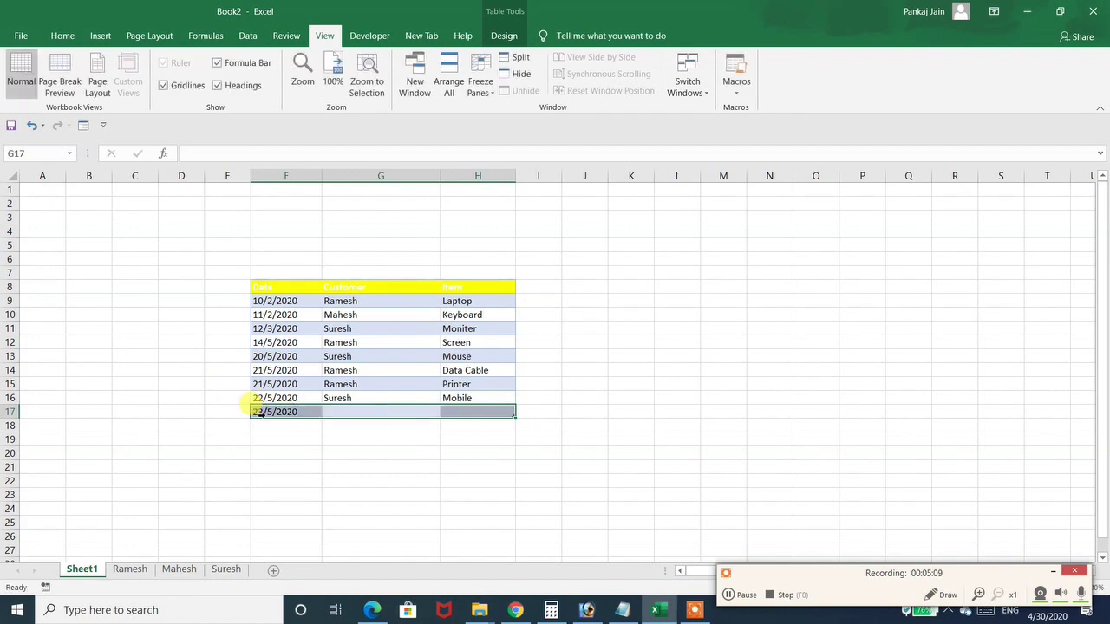
pyautogui.write('Ramesh')
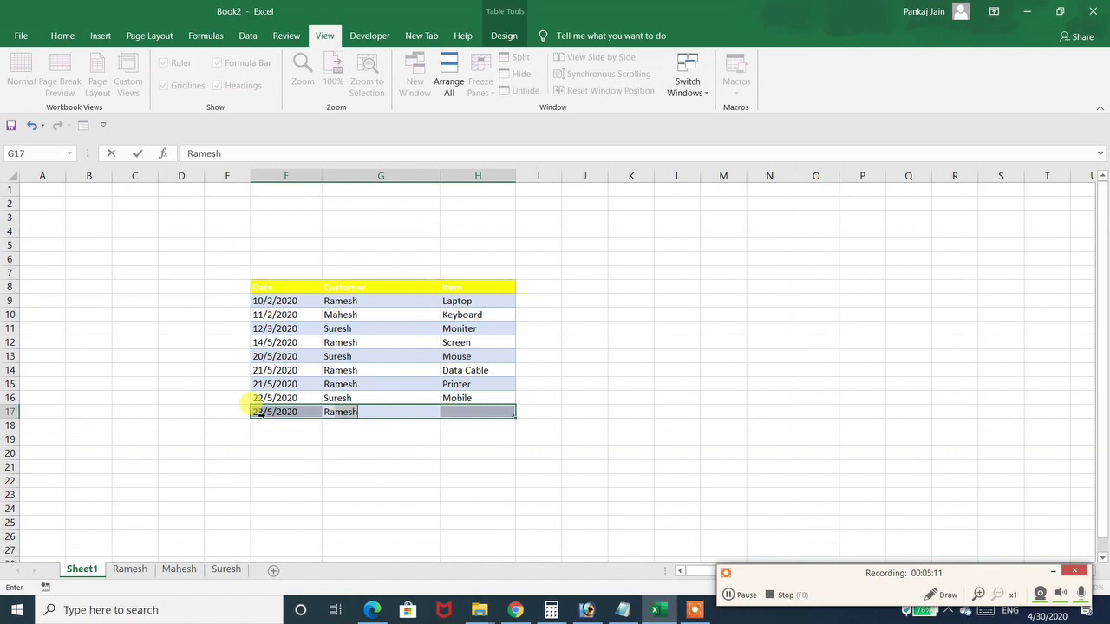
pyautogui.press('Tab')
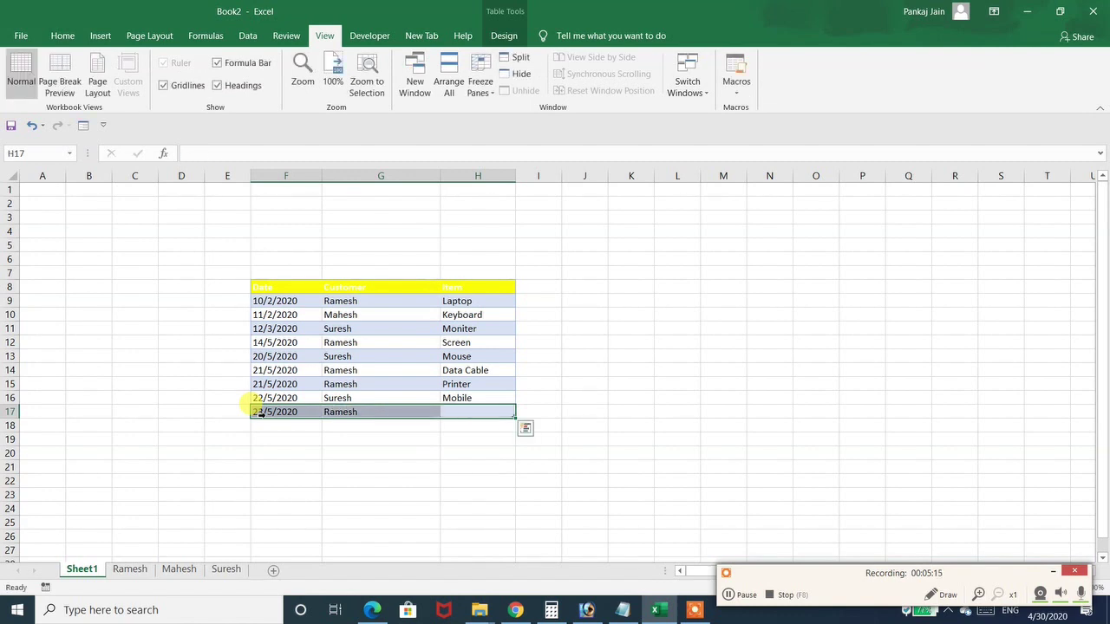
pyautogui.write('Desktop')
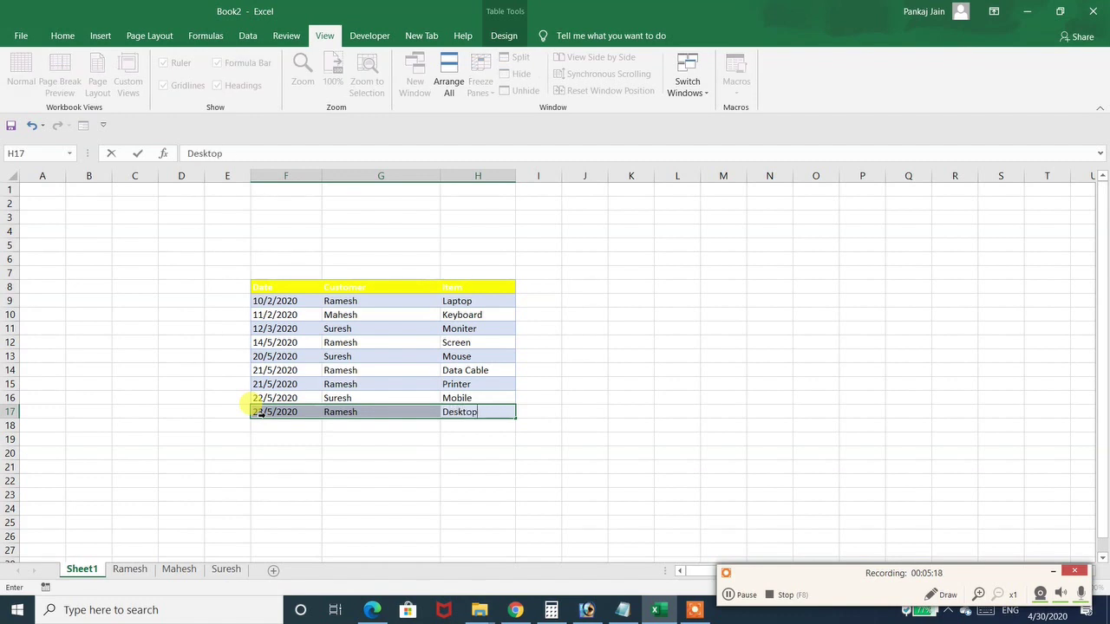
pyautogui.press('Return')
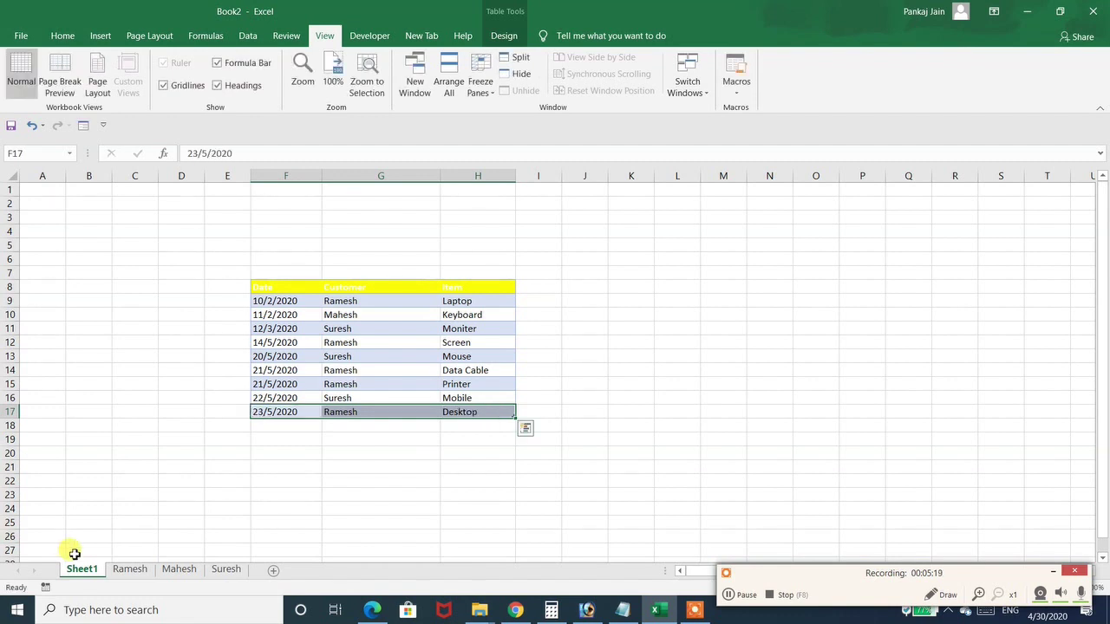
# Step: Run the first customer's filter macro on that customer's sheet to extract the Desktop sale
pyautogui.click(115, 572)
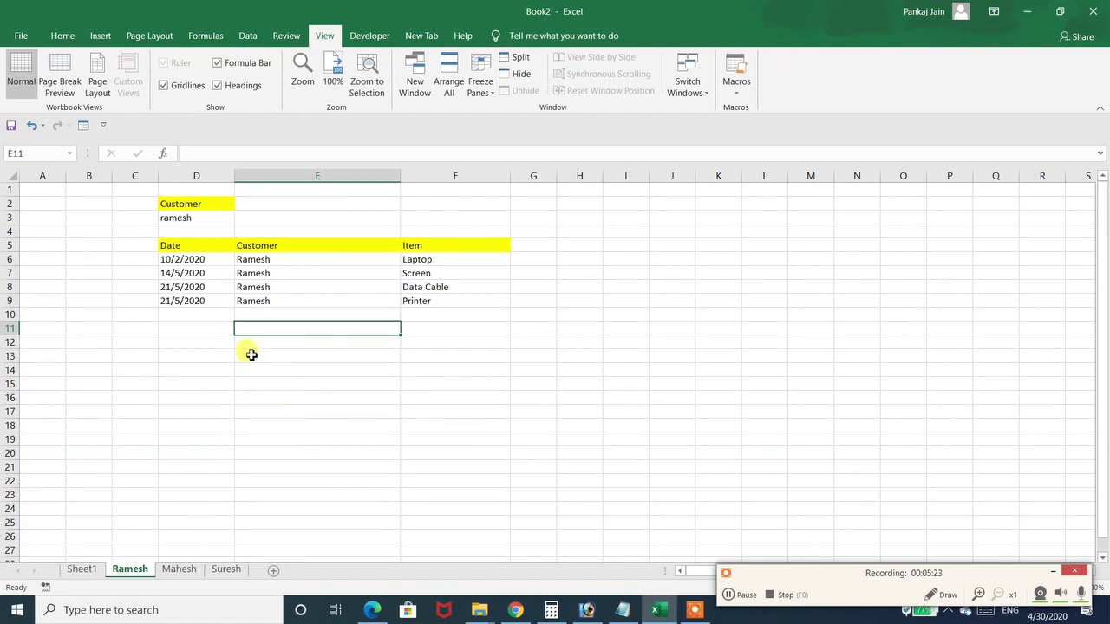
pyautogui.click(735, 90)
pyautogui.click(756, 109)
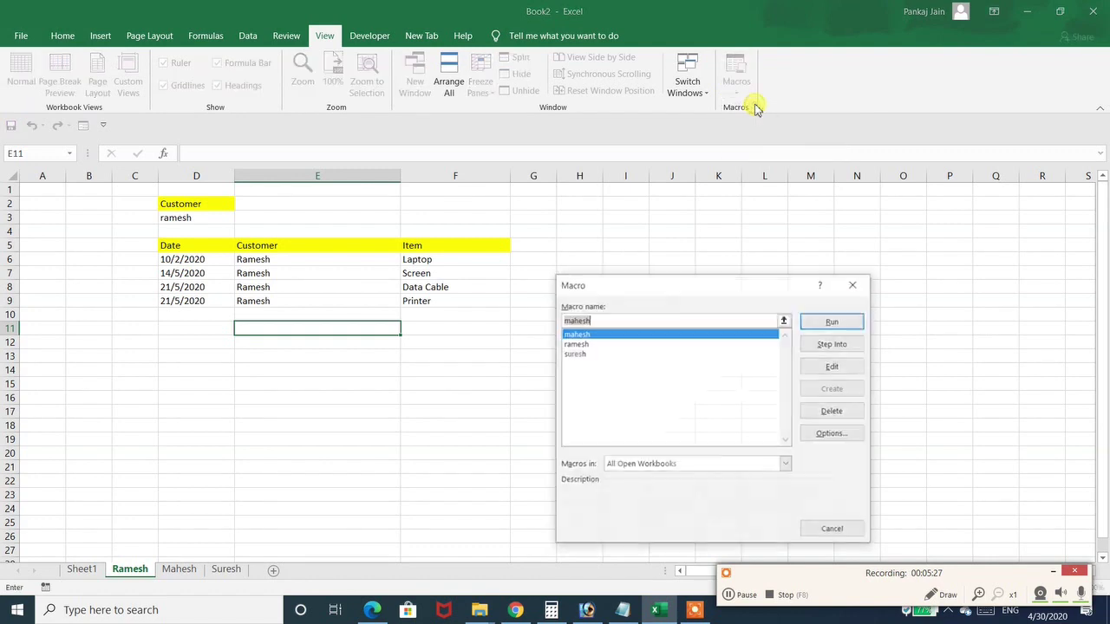
pyautogui.click(576, 344)
pyautogui.click(833, 318)
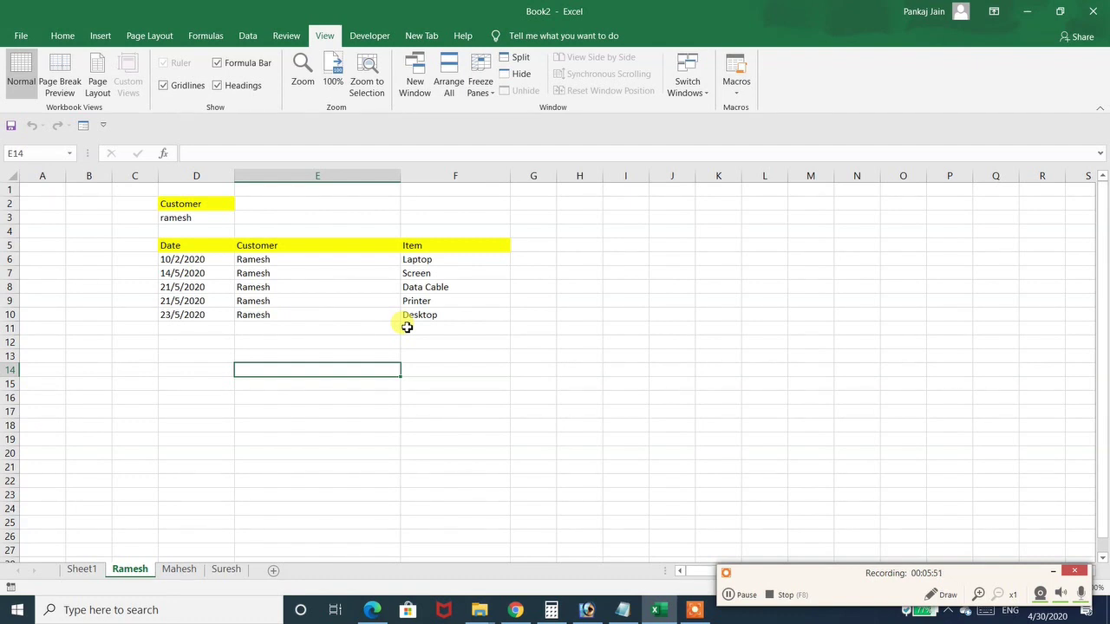
pyautogui.click(748, 596)
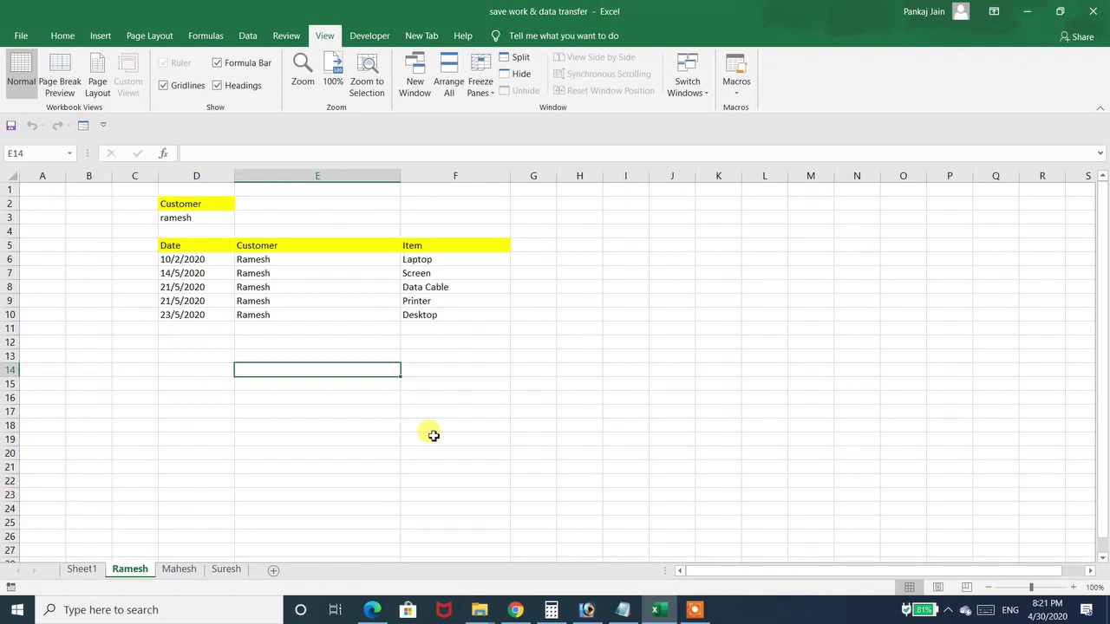
# Step: Open the code module of the first customer's sheet and choose the Worksheet object for a new event procedure
pyautogui.click(194, 572)
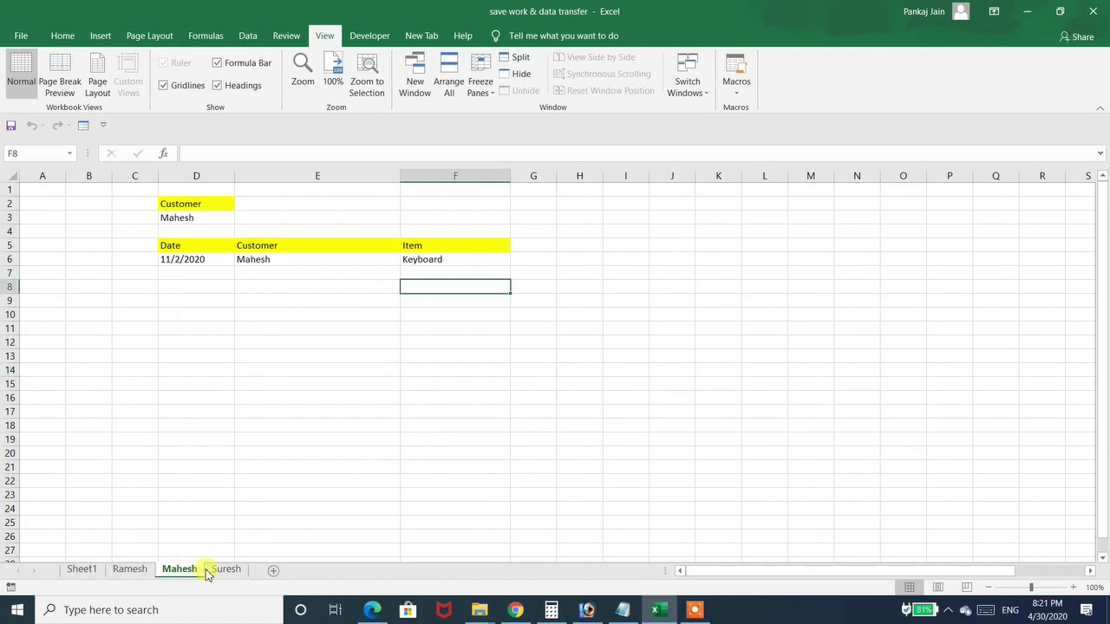
pyautogui.click(130, 572)
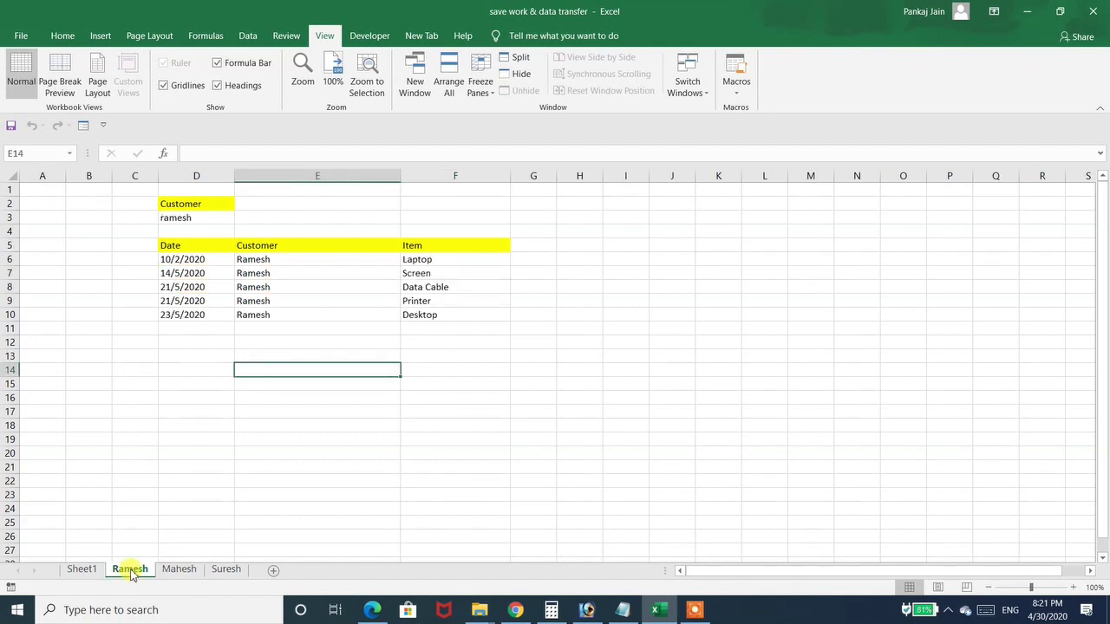
pyautogui.rightClick(131, 574)
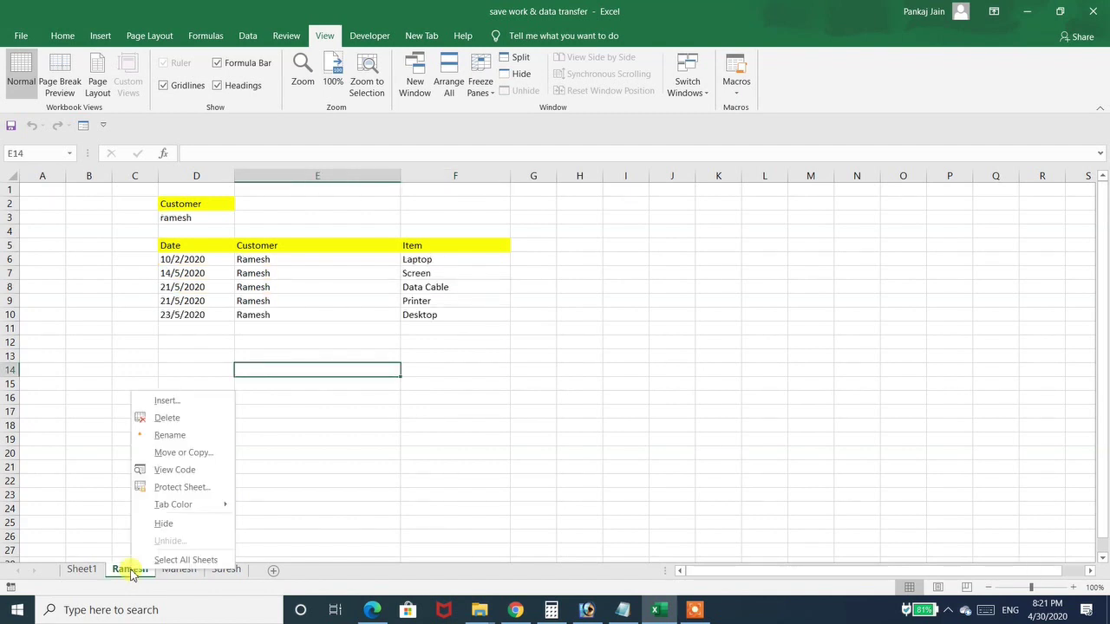
pyautogui.click(173, 470)
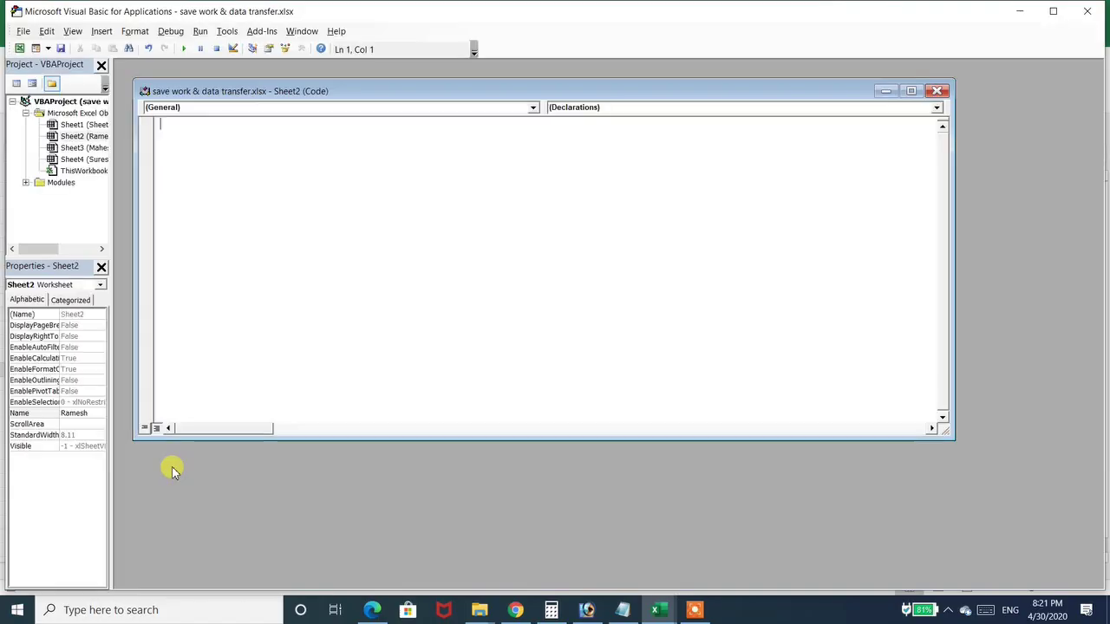
pyautogui.click(322, 108)
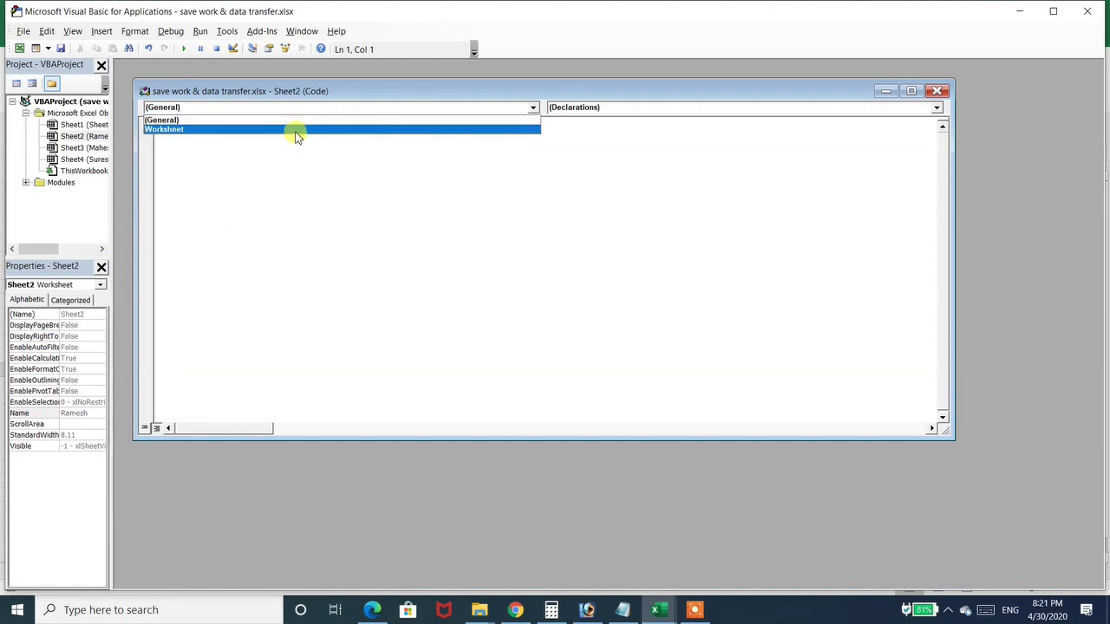
pyautogui.click(293, 129)
# Step: Add an empty Worksheet_Activate event procedure to the first customer's sheet module
pyautogui.click(580, 108)
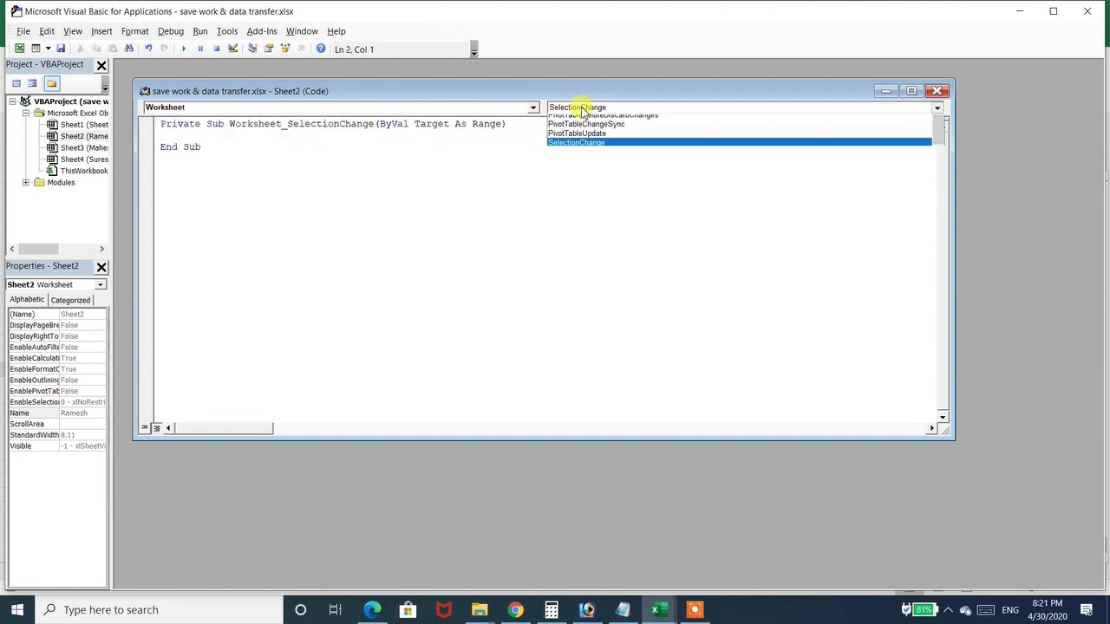
pyautogui.press('Up')
pyautogui.press('Up')
pyautogui.press('Up')
pyautogui.press('Up')
pyautogui.press('Up')
pyautogui.press('Up')
pyautogui.press('Up')
pyautogui.press('Up')
pyautogui.press('Up')
pyautogui.press('Up')
pyautogui.press('Up')
pyautogui.press('Up')
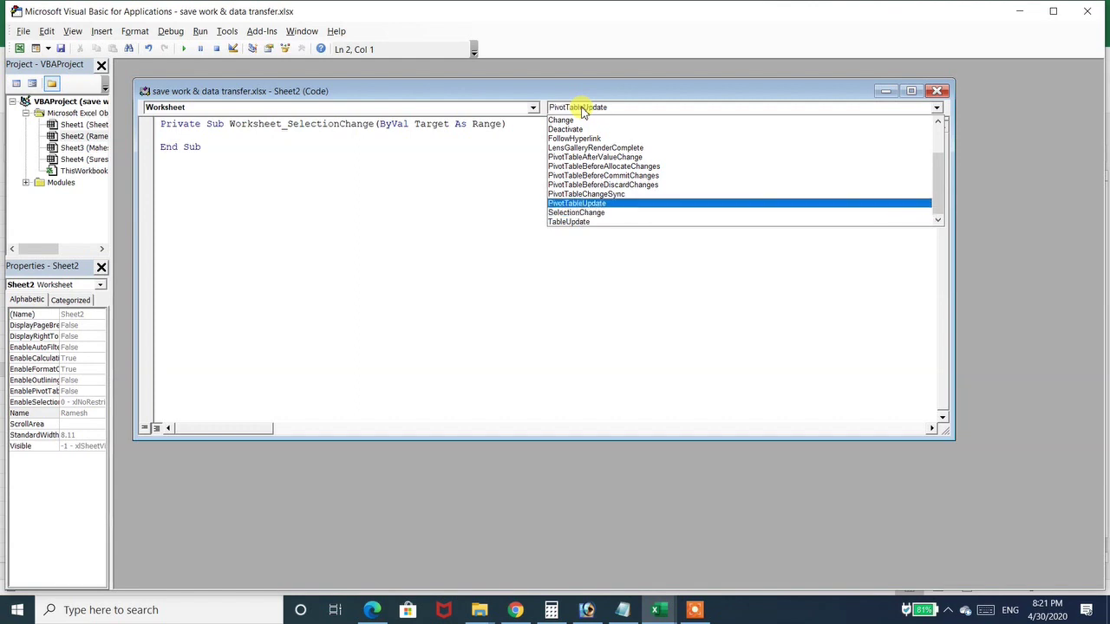
pyautogui.press('Up')
pyautogui.press('Up')
pyautogui.press('Up')
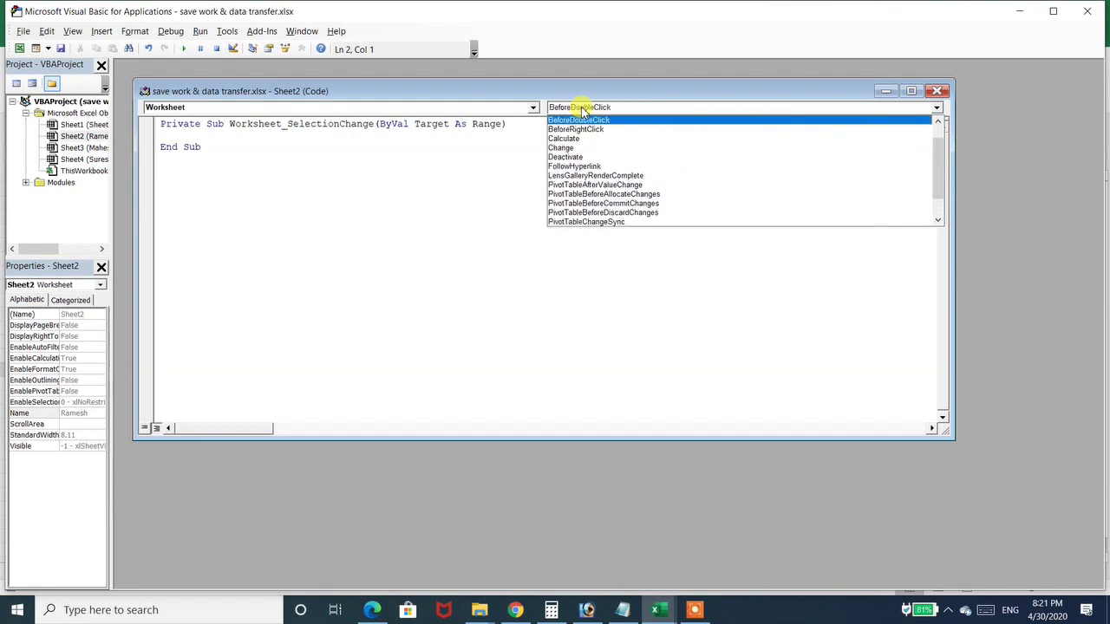
pyautogui.press('Return')
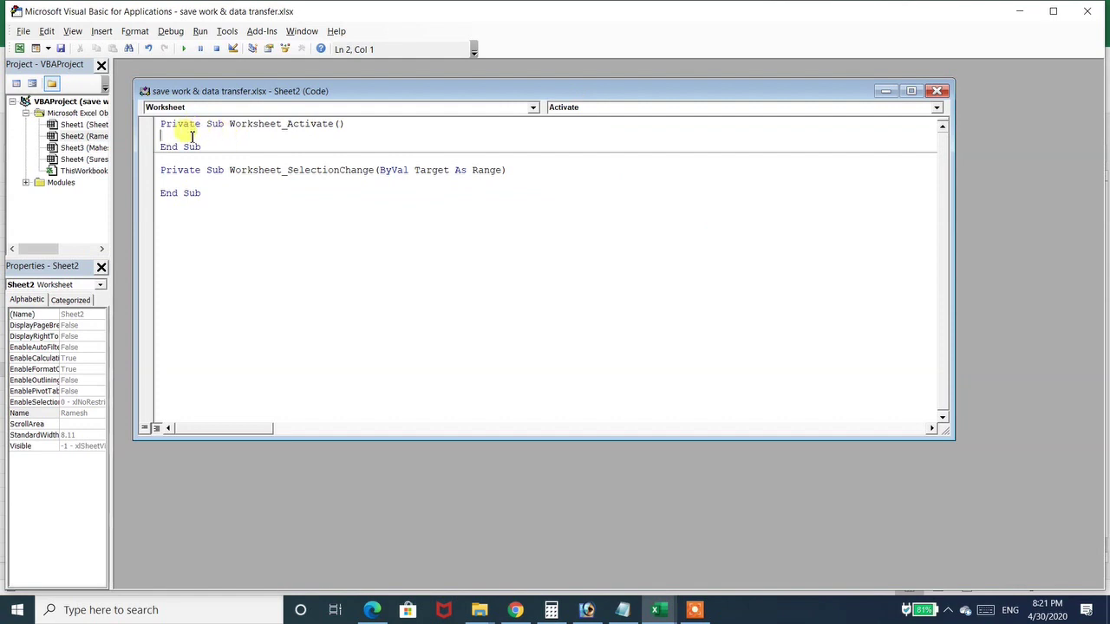
# Step: Make Worksheet_Activate call the first customer's filter macro, and close the code window and the VBA editor
pyautogui.write('call ramesh')
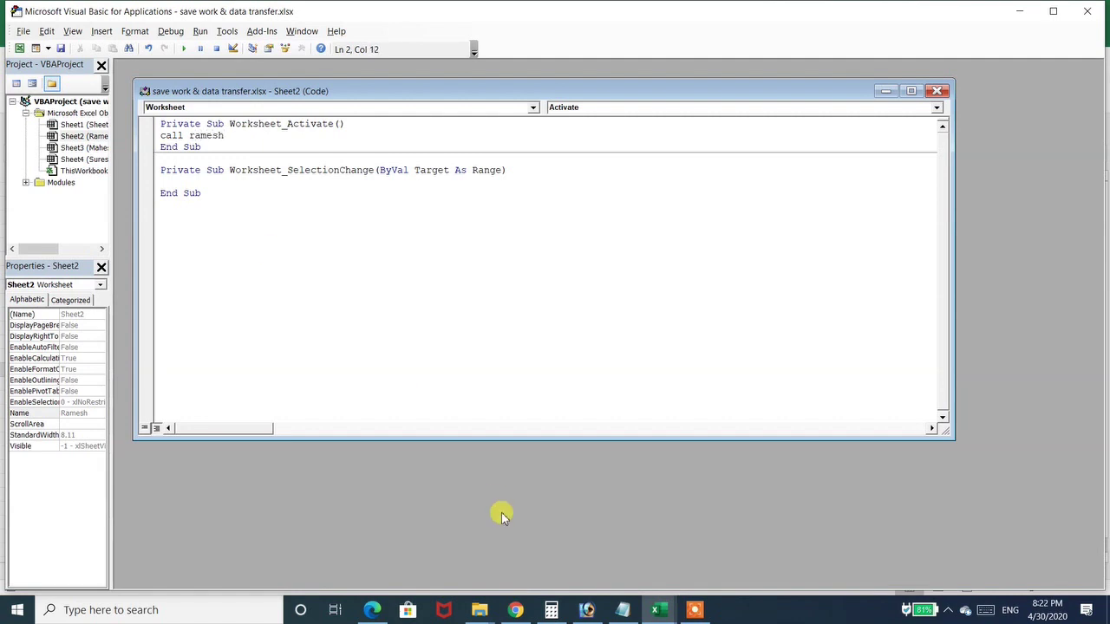
pyautogui.click(695, 610)
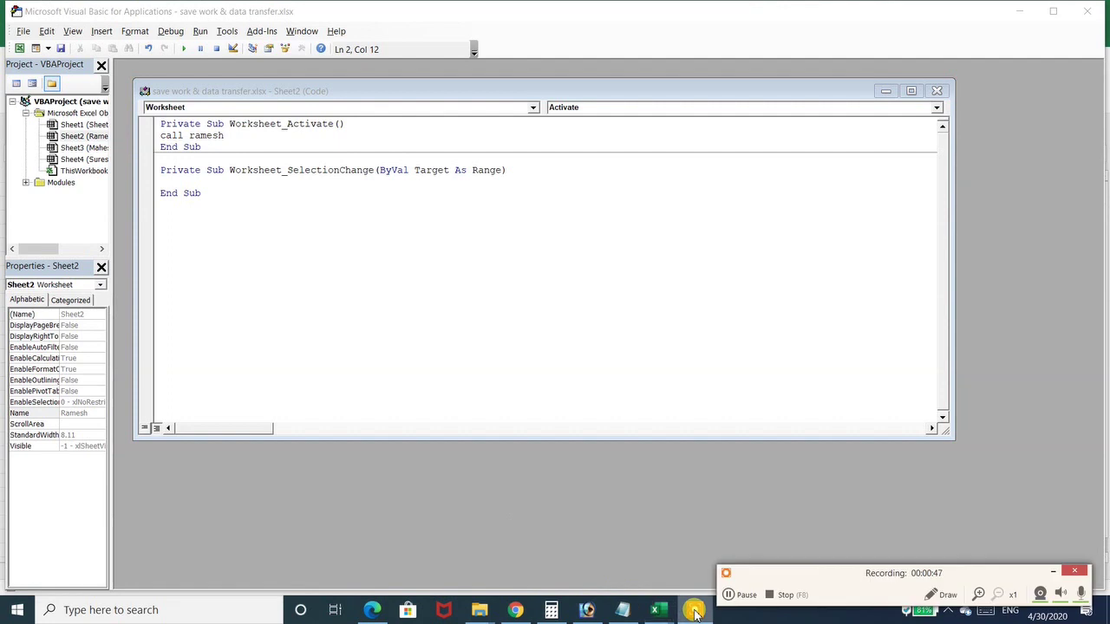
pyautogui.click(730, 598)
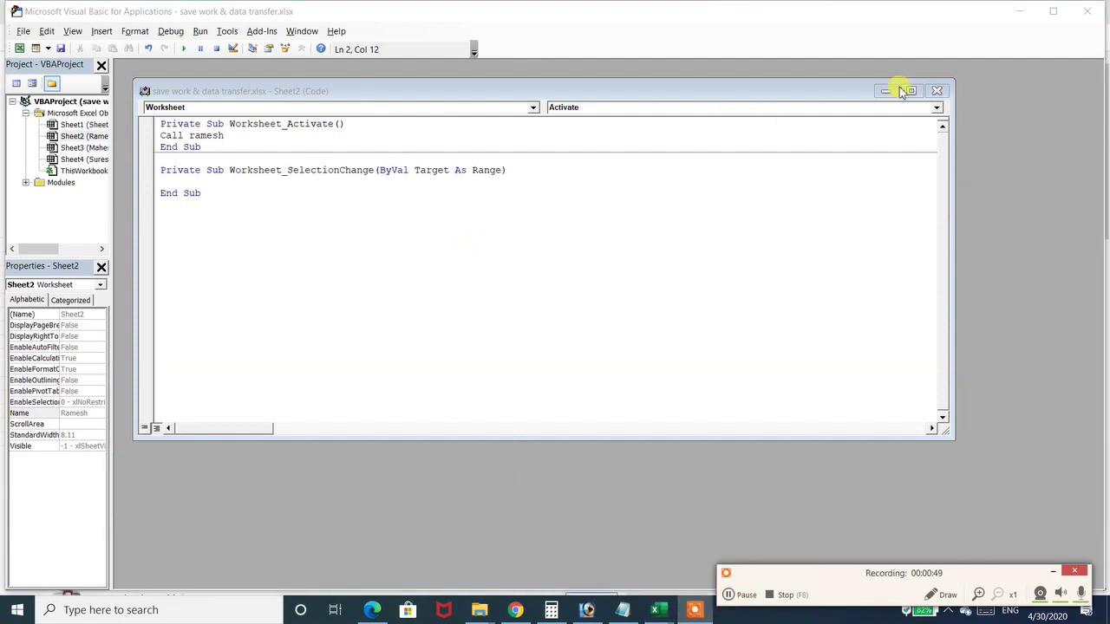
pyautogui.click(936, 91)
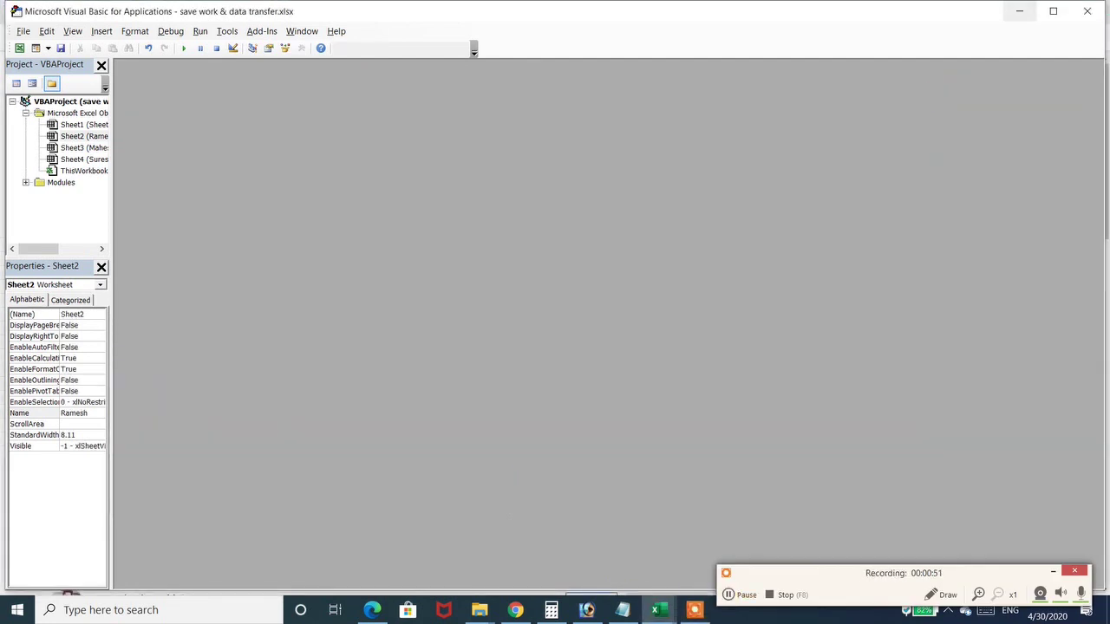
pyautogui.click(1089, 12)
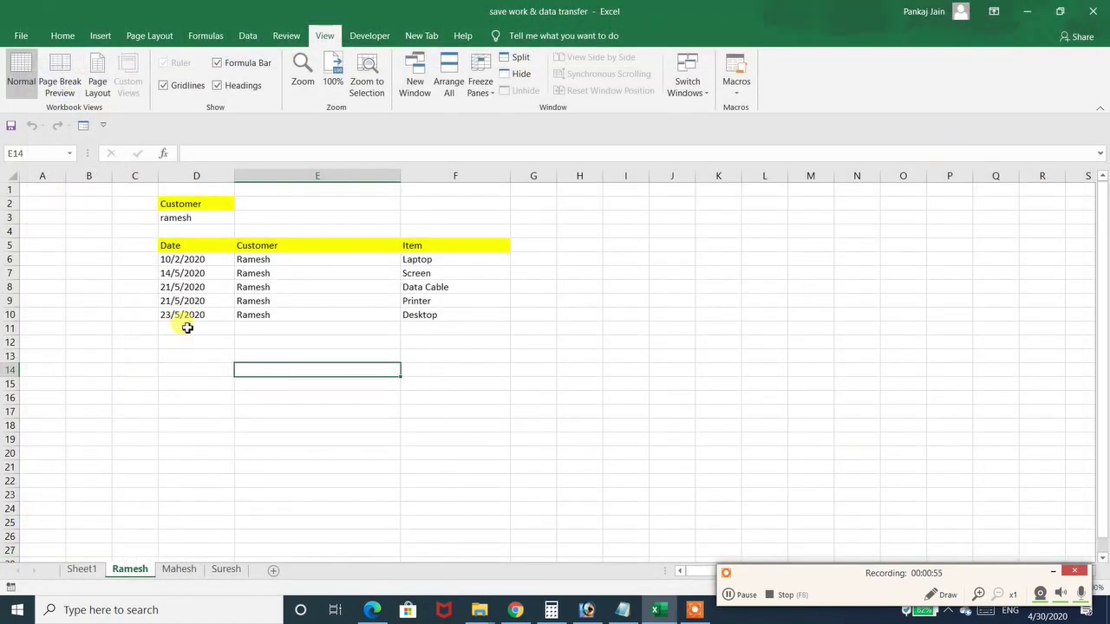
# Step: Add a row below Sheet1's sales table with date 25/5/2020, the first customer's name and item phone
pyautogui.click(82, 568)
pyautogui.click(267, 425)
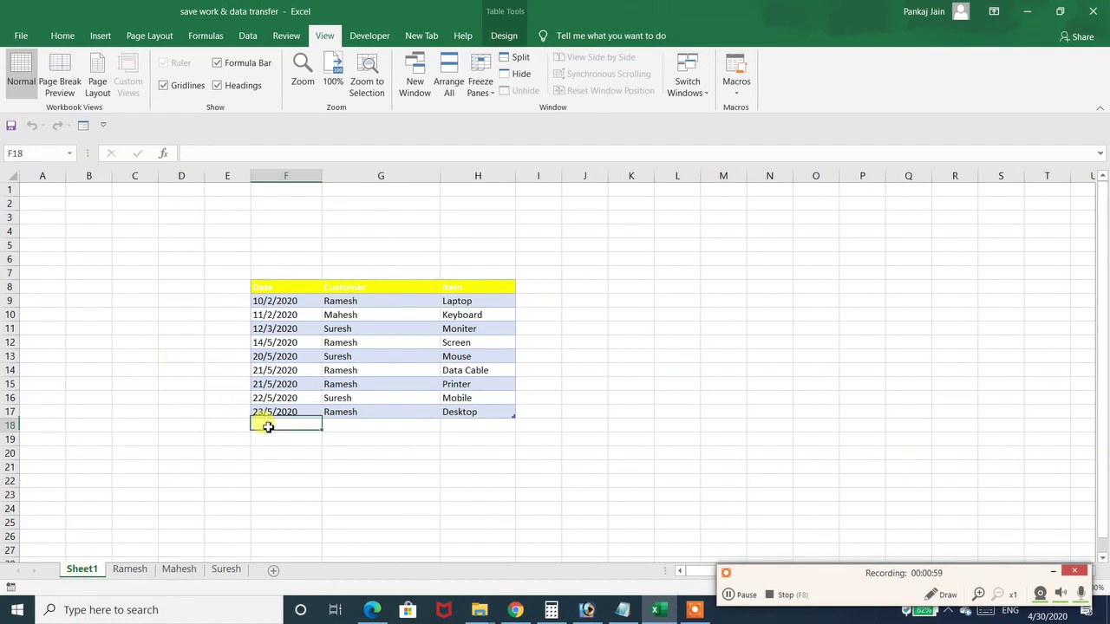
pyautogui.write('25/')
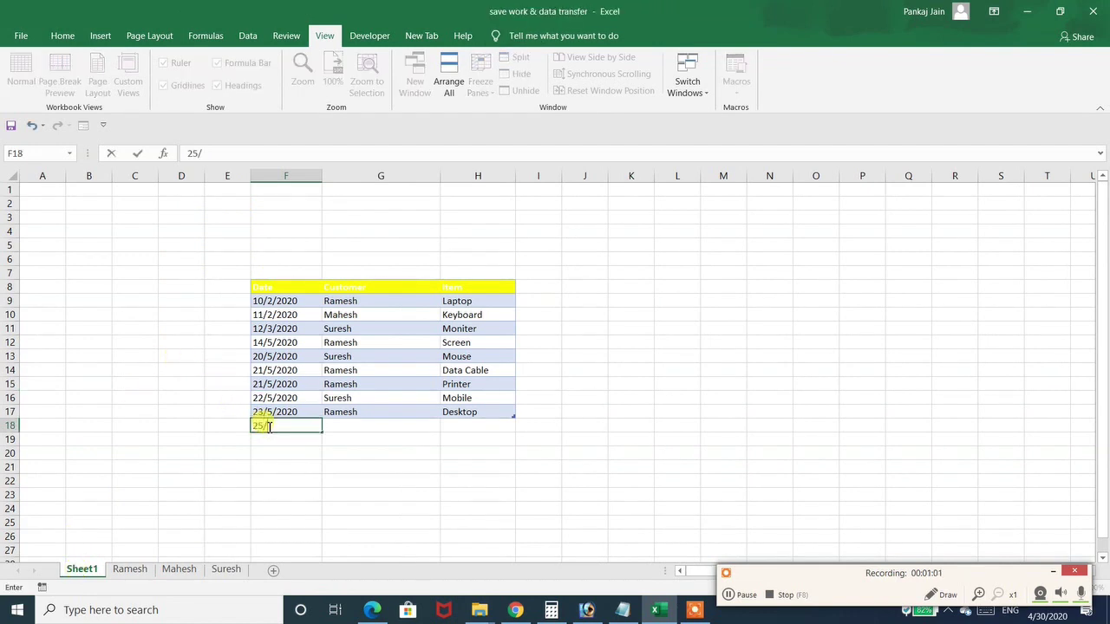
pyautogui.write('5/2020')
pyautogui.press('Tab')
pyautogui.write('Ramesh')
pyautogui.press('Tab')
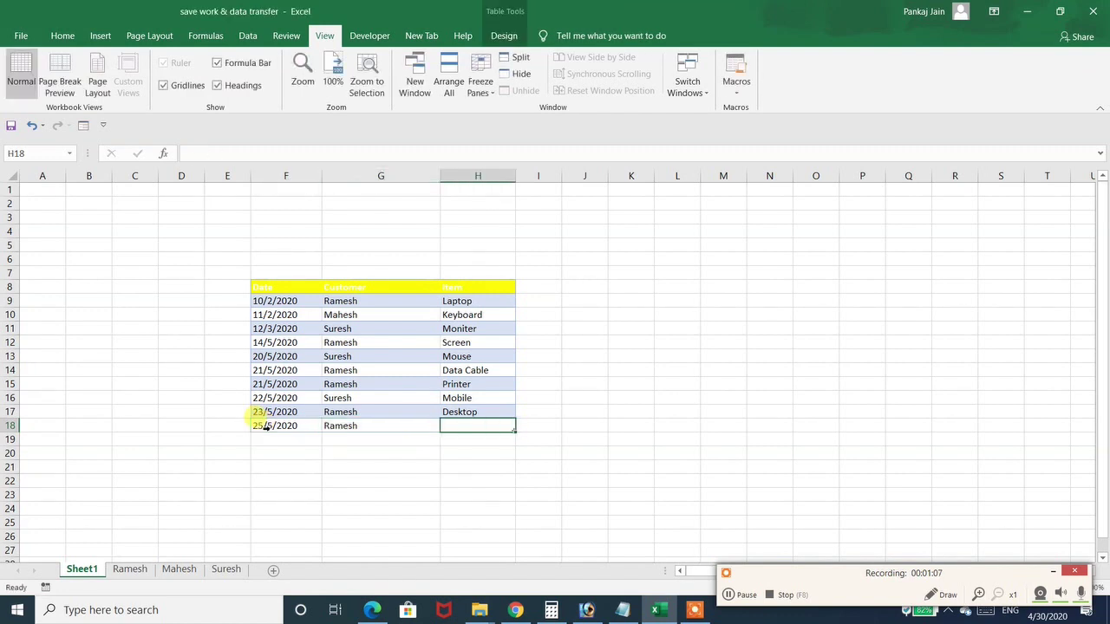
pyautogui.write('phone')
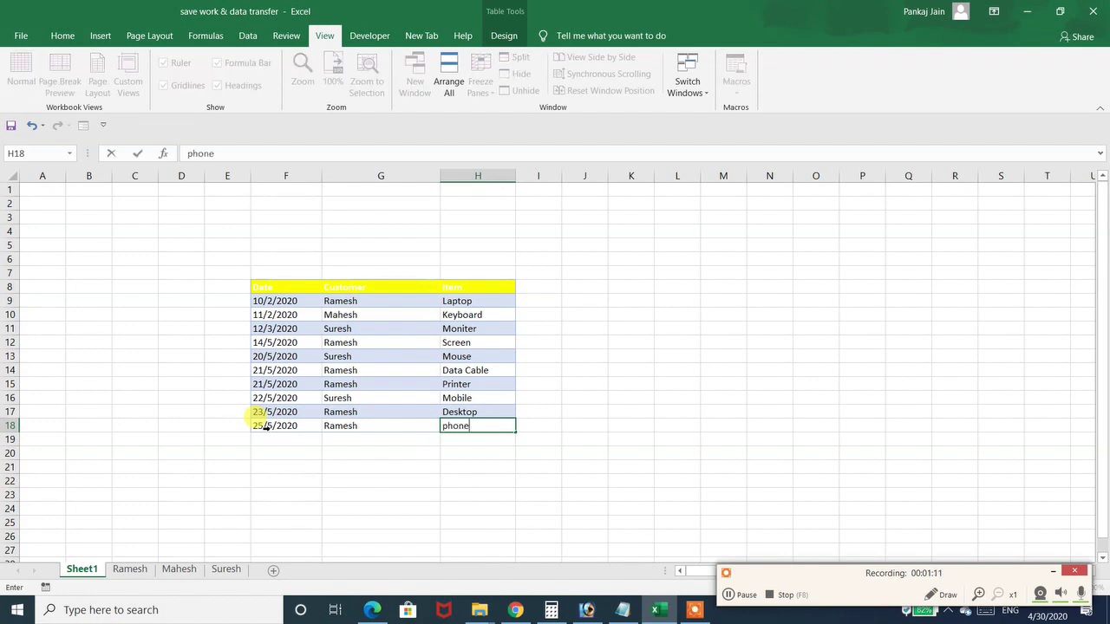
pyautogui.press('Return')
# Step: Add a 26/5/2020 sale of RAM for the first customer below the phone row, and activate that customer's sheet to trigger the extraction
pyautogui.write('26')
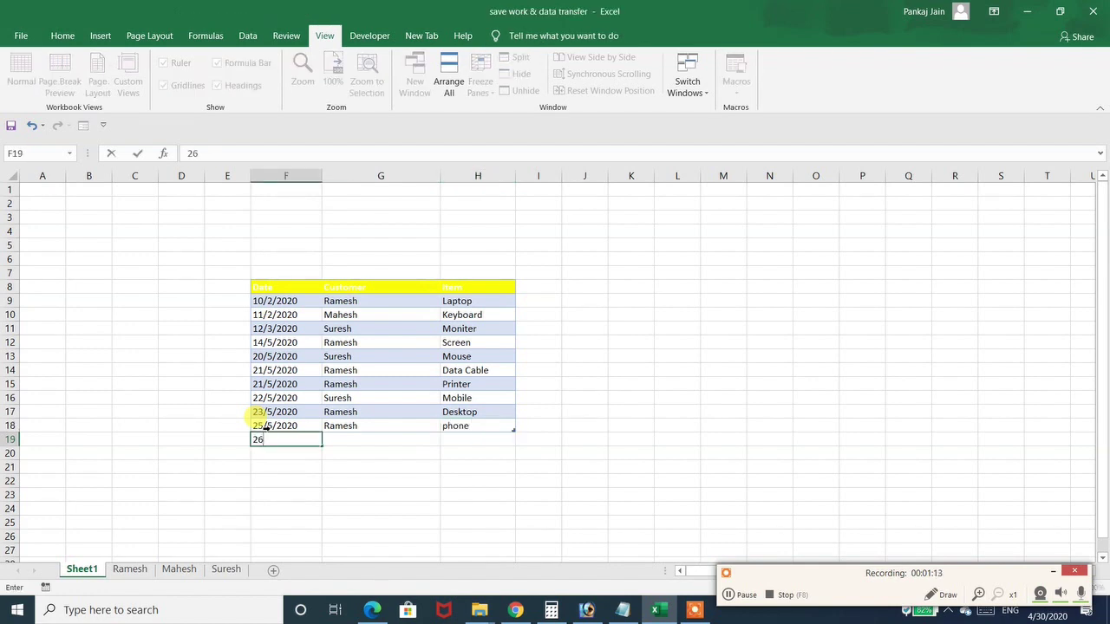
pyautogui.write('/5/2020')
pyautogui.press('Tab')
pyautogui.write('Ramesh')
pyautogui.press('Tab')
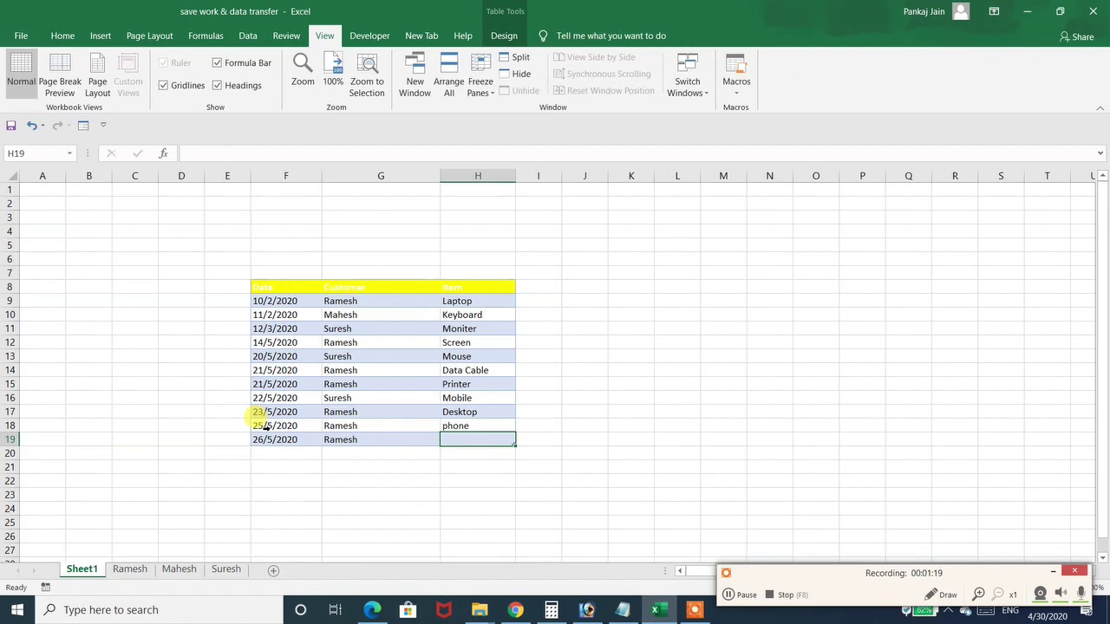
pyautogui.write('a')
pyautogui.press('BackSpace')
pyautogui.write('RAM')
pyautogui.press('Return')
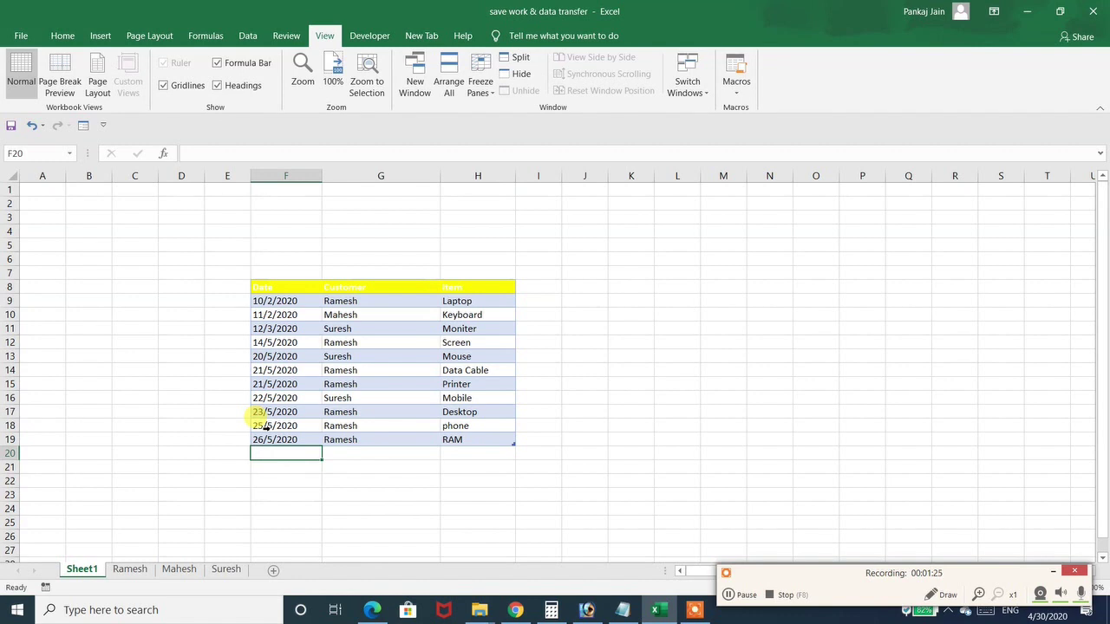
pyautogui.click(131, 571)
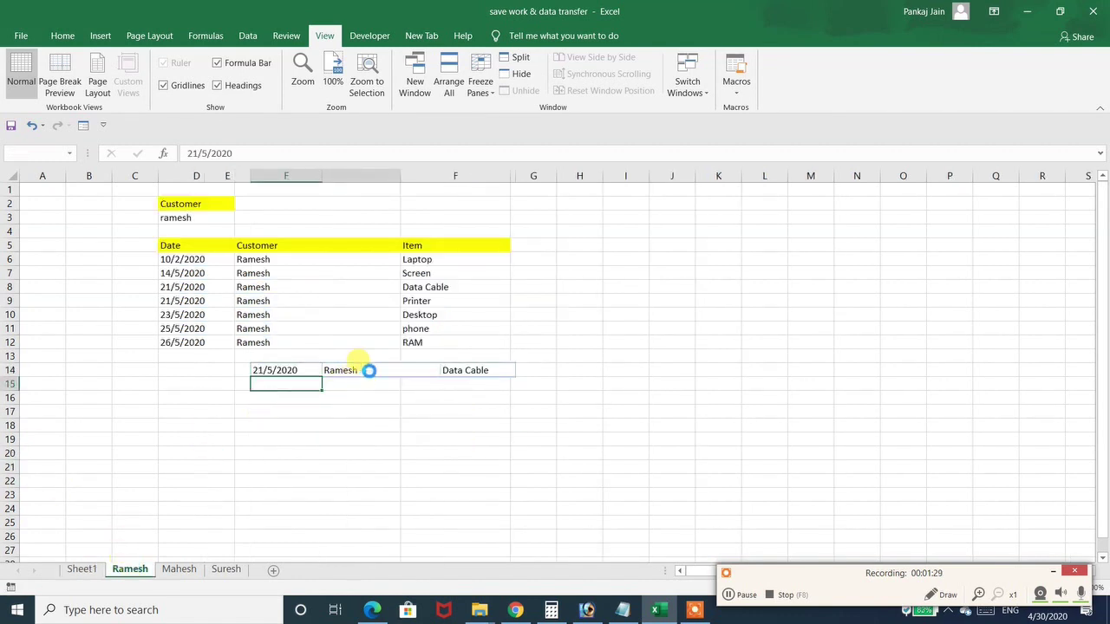